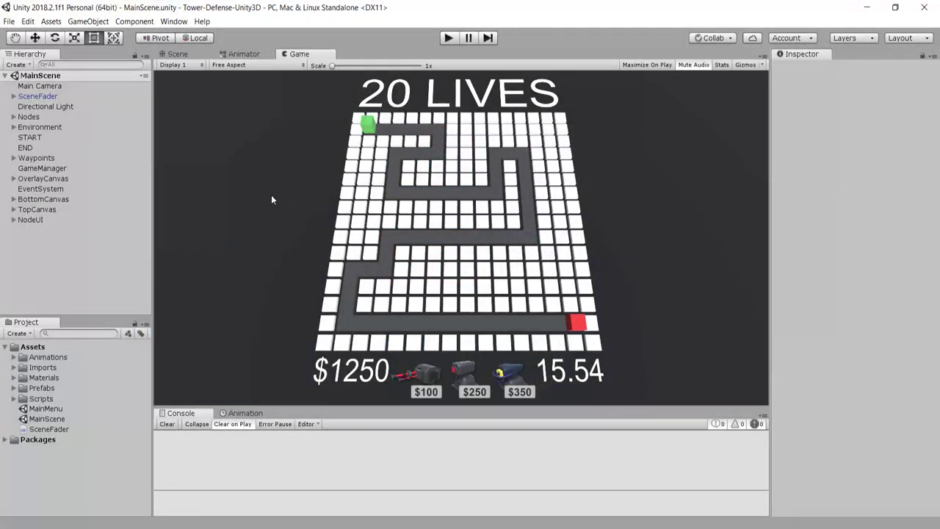
Step: Inspect GameManager's Wave Spawner enemy prefab and time-between-waves fields, then open WaveSpawner.cs
{"action": "left_click", "coordinate": [45, 168]}
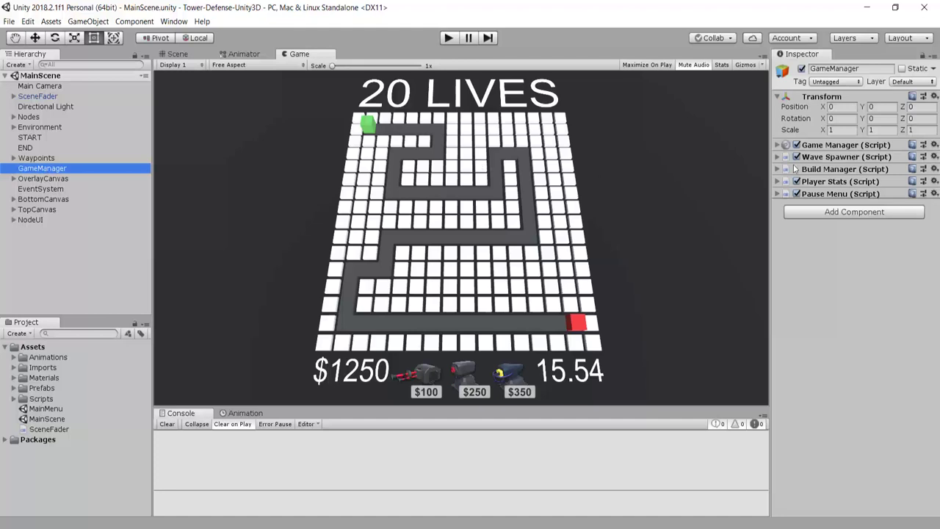
{"action": "left_click", "coordinate": [828, 157]}
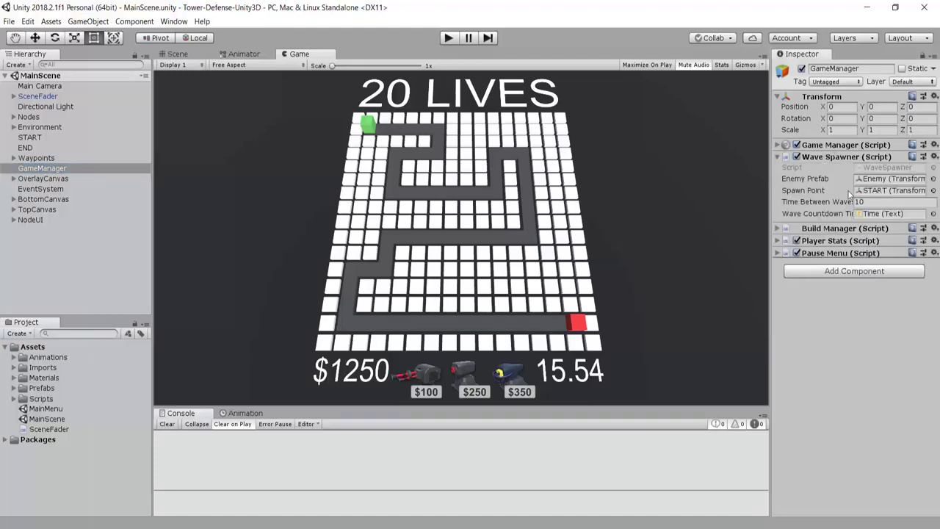
{"action": "left_click", "coordinate": [808, 180]}
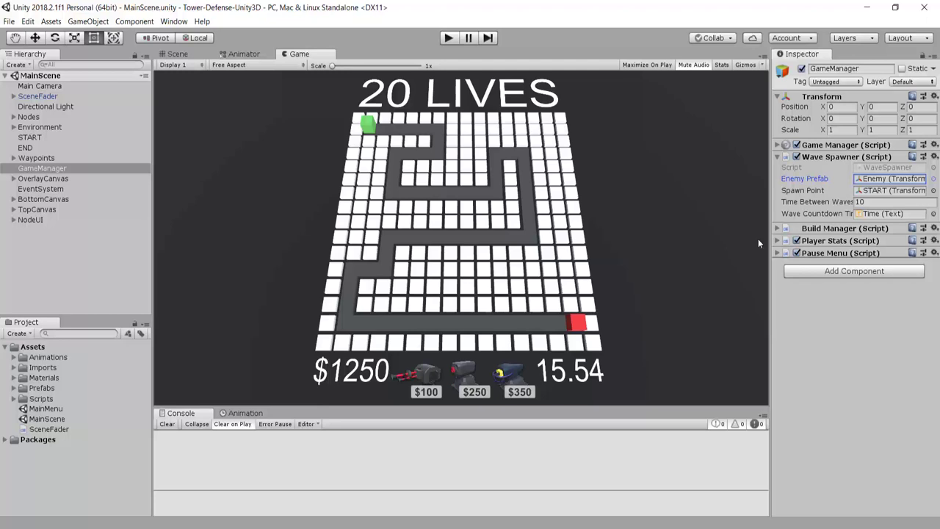
{"action": "left_click", "coordinate": [867, 201]}
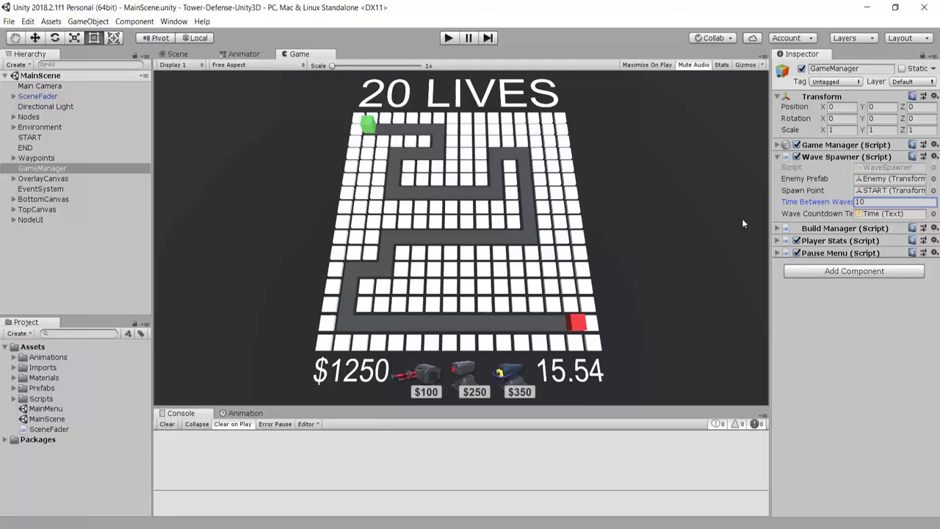
{"action": "double_click", "coordinate": [886, 168]}
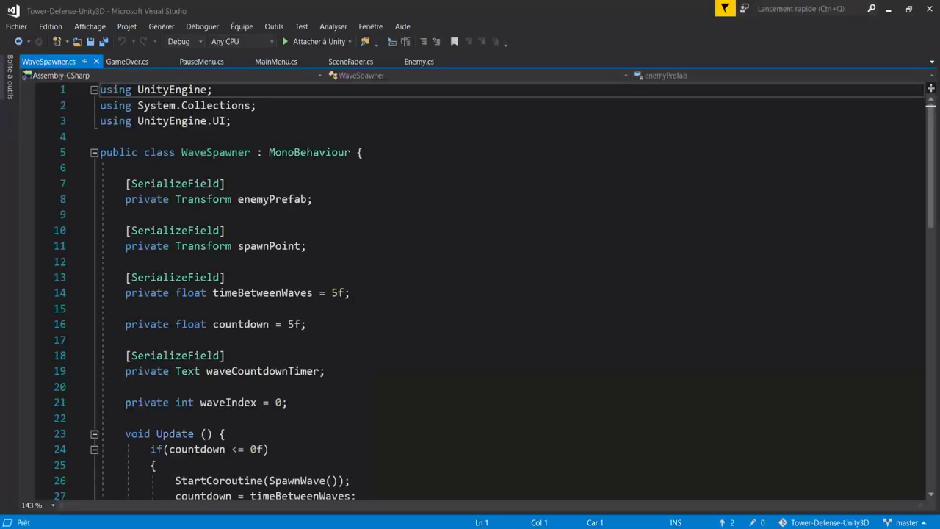
Step: Close the GameOver, PauseMenu, MainMenu, SceneFader and Enemy tabs, keeping only WaveSpawner.cs
{"action": "scroll", "coordinate": [344, 313], "scroll_direction": "down", "scroll_amount": 2}
{"action": "scroll", "coordinate": [344, 312], "scroll_direction": "up", "scroll_amount": 2}
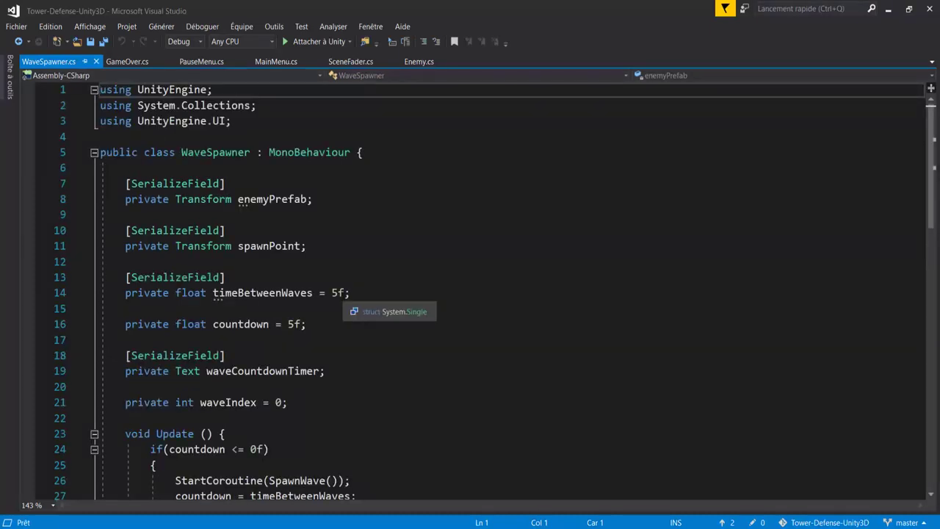
{"action": "scroll", "coordinate": [331, 292], "scroll_direction": "down", "scroll_amount": 1, "text": "ctrl"}
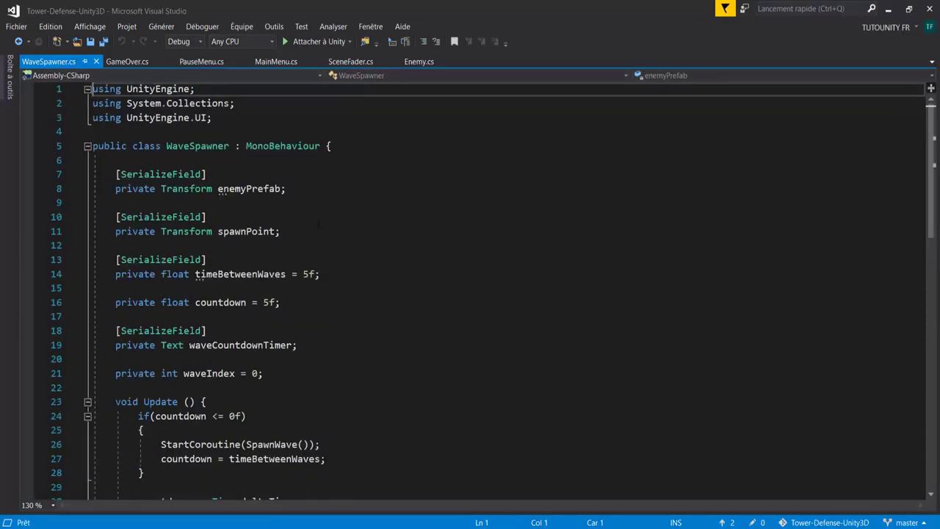
{"action": "left_click", "coordinate": [171, 62]}
{"action": "left_click", "coordinate": [172, 62]}
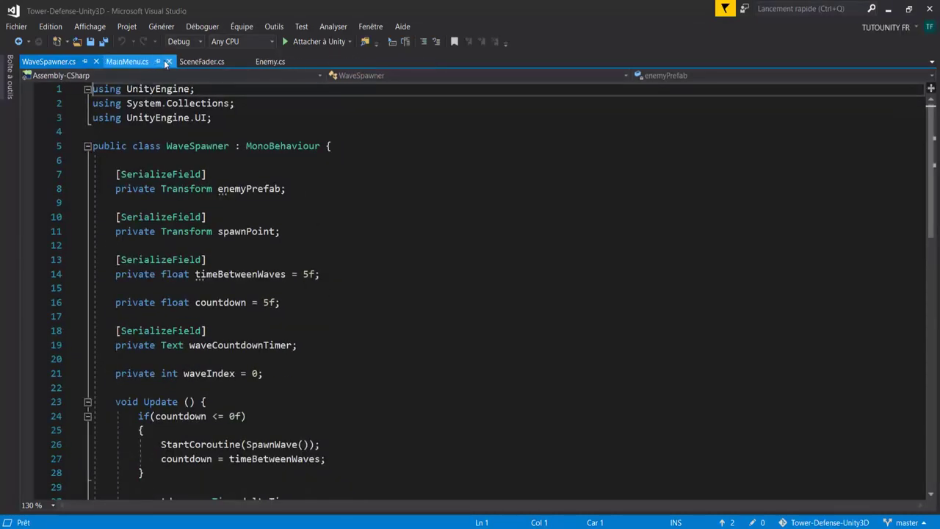
{"action": "left_click", "coordinate": [171, 62]}
{"action": "left_click", "coordinate": [175, 62]}
{"action": "left_click", "coordinate": [156, 61]}
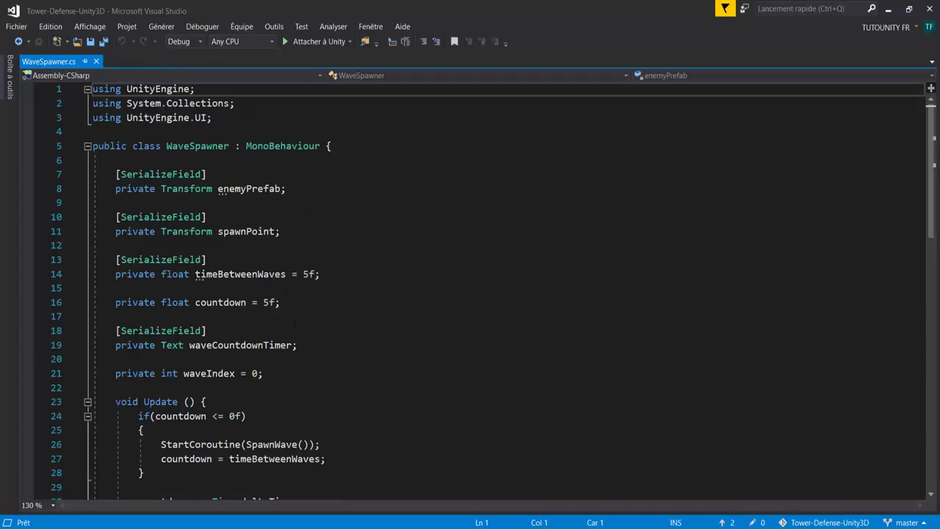
Step: Declare 'public static int EnemiesAlive = 0;' on a new line at the top of the class
{"action": "left_click", "coordinate": [240, 160]}
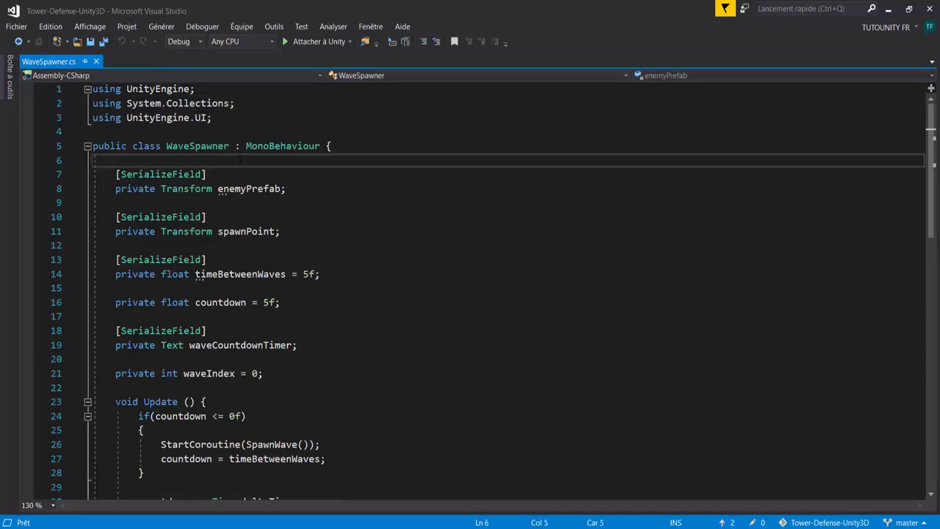
{"action": "key", "text": "Return"}
{"action": "key", "text": "Return"}
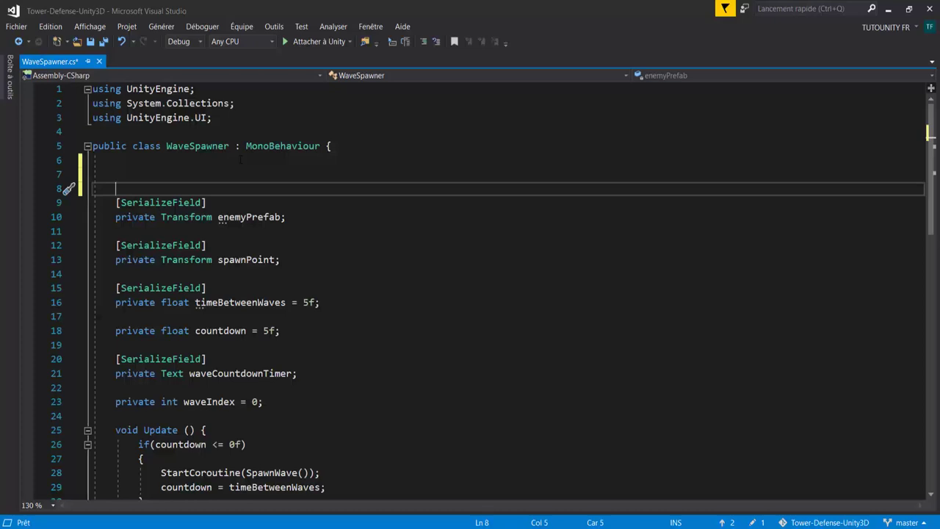
{"action": "key", "text": "Up"}
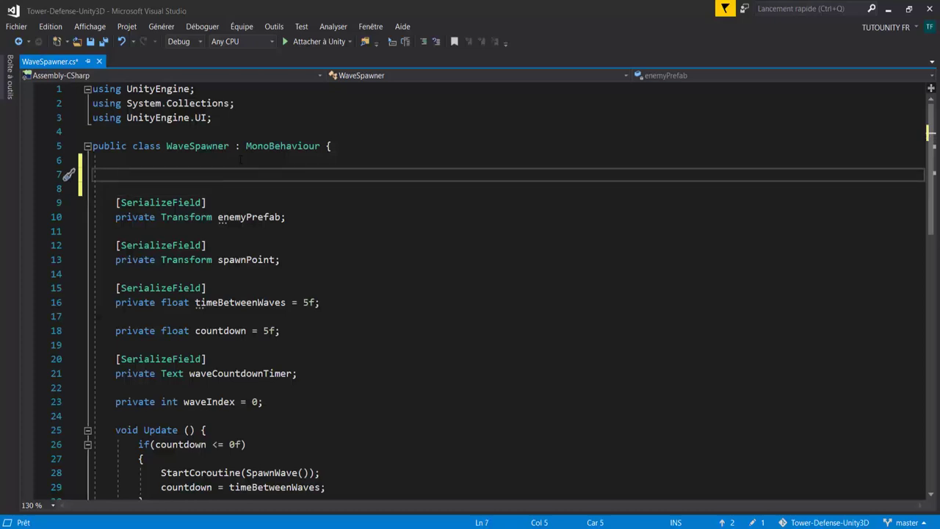
{"action": "type", "text": "public "}
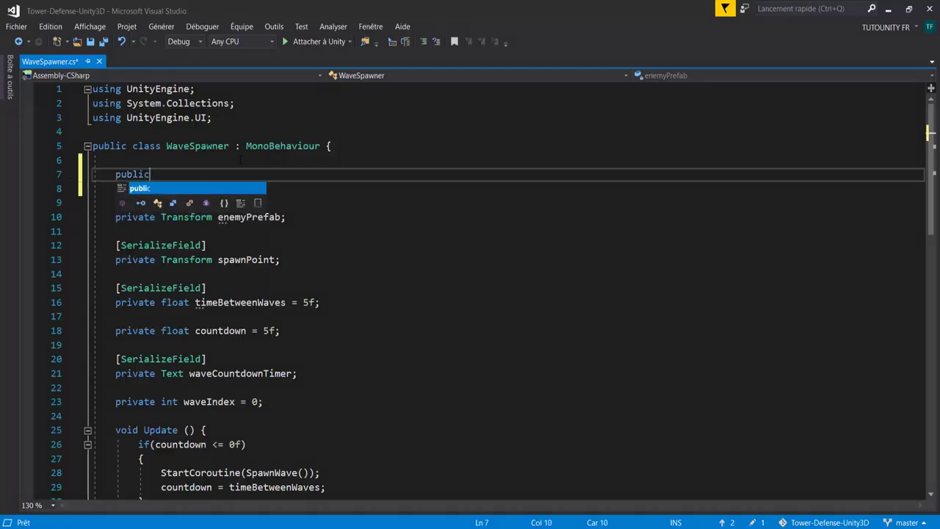
{"action": "type", "text": "s"}
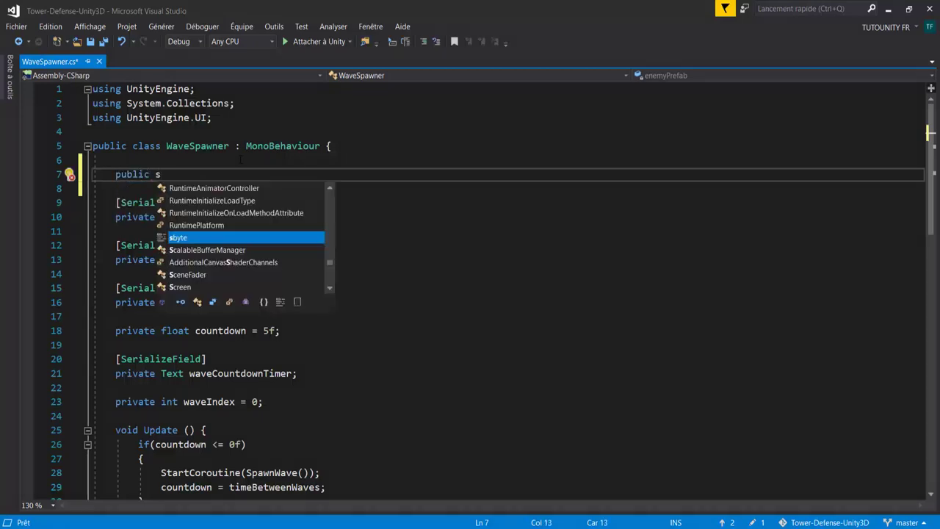
{"action": "type", "text": "t"}
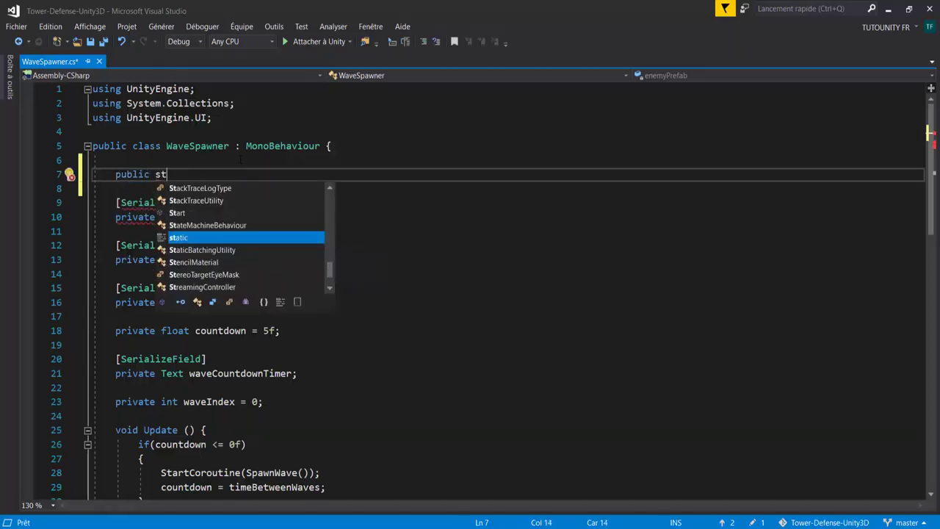
{"action": "type", "text": "atic "}
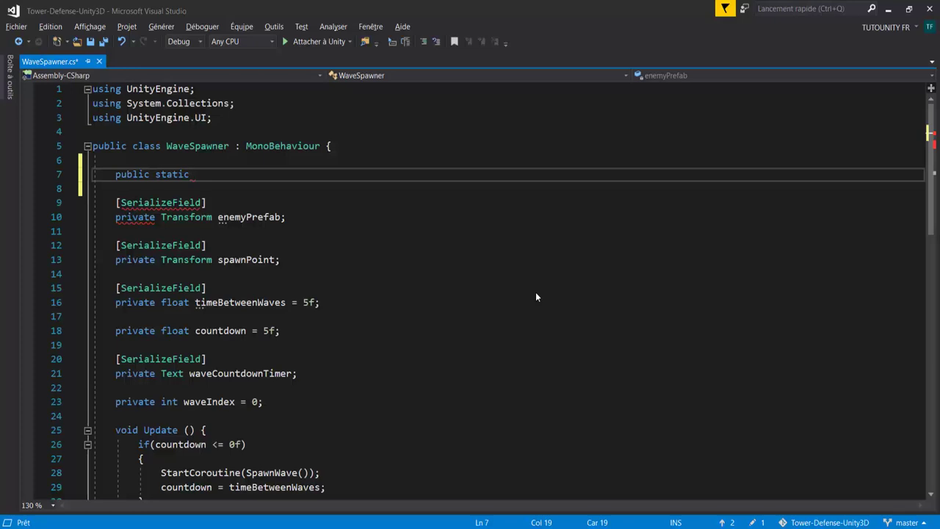
{"action": "type", "text": "int "}
{"action": "type", "text": "EnemiesAlive"}
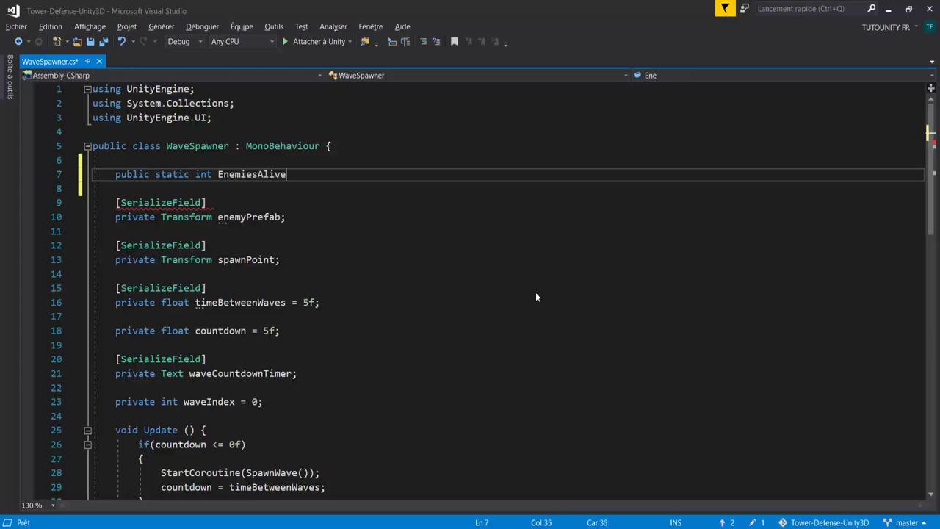
{"action": "type", "text": " = 0"}
{"action": "type", "text": ";"}
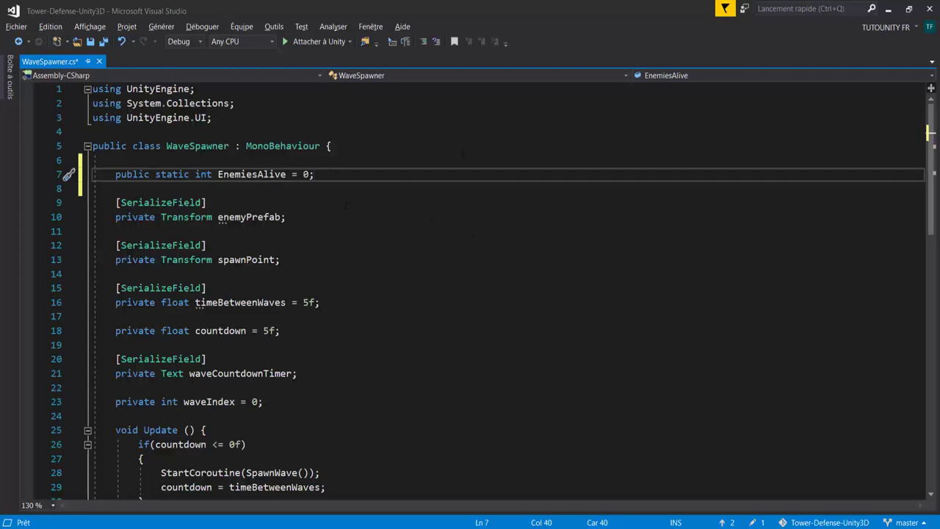
{"action": "left_click", "coordinate": [219, 174]}
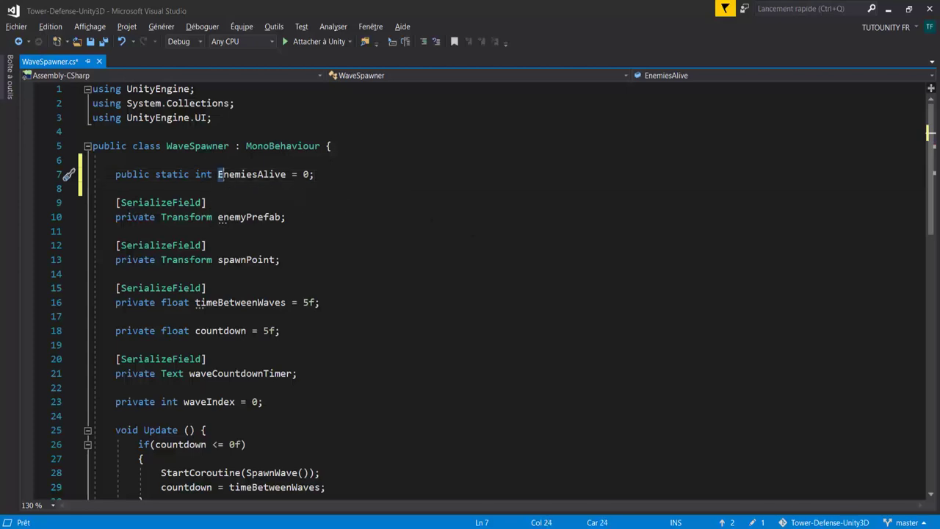
{"action": "left_click", "coordinate": [243, 217]}
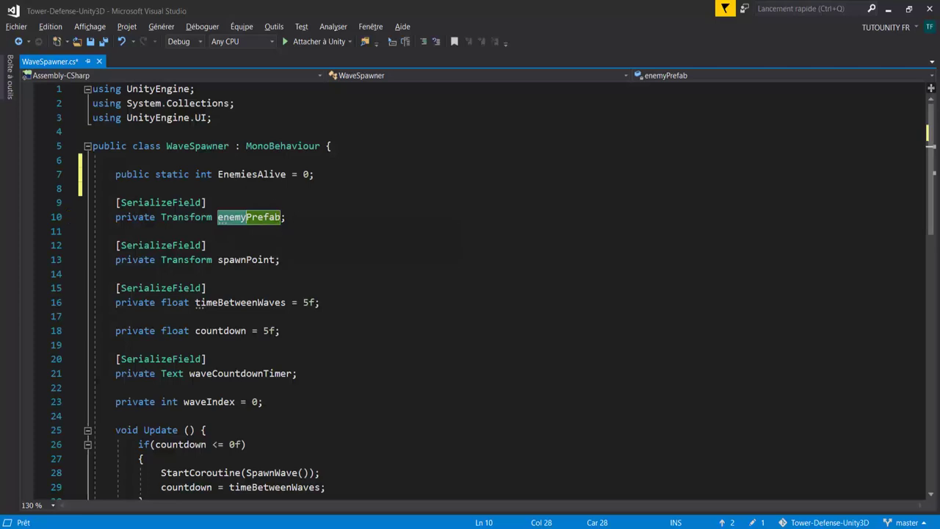
{"action": "left_click", "coordinate": [167, 176]}
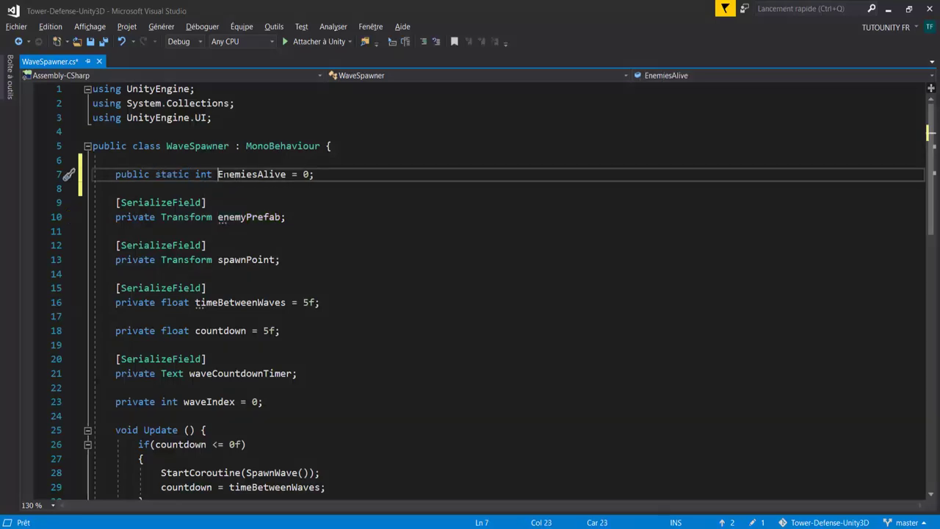
{"action": "double_click", "coordinate": [251, 174]}
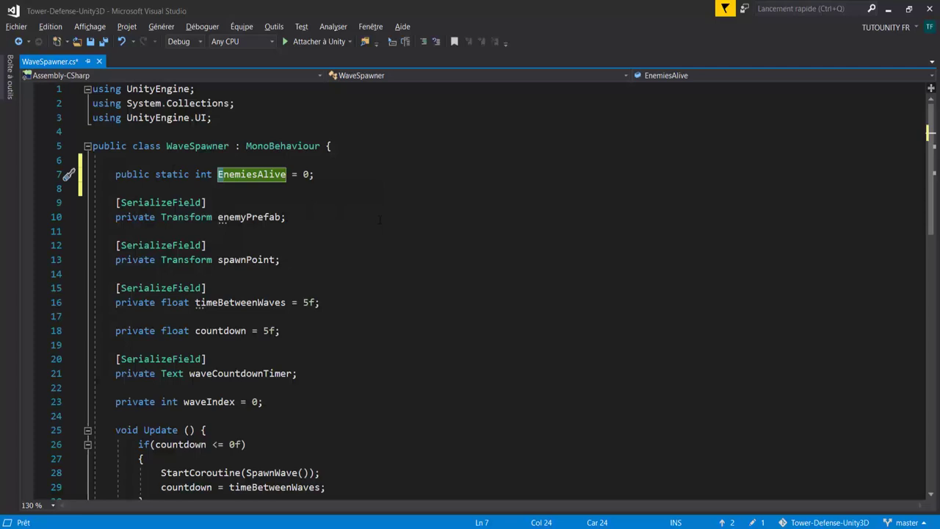
{"action": "key", "text": "BackSpace"}
{"action": "type", "text": "_"}
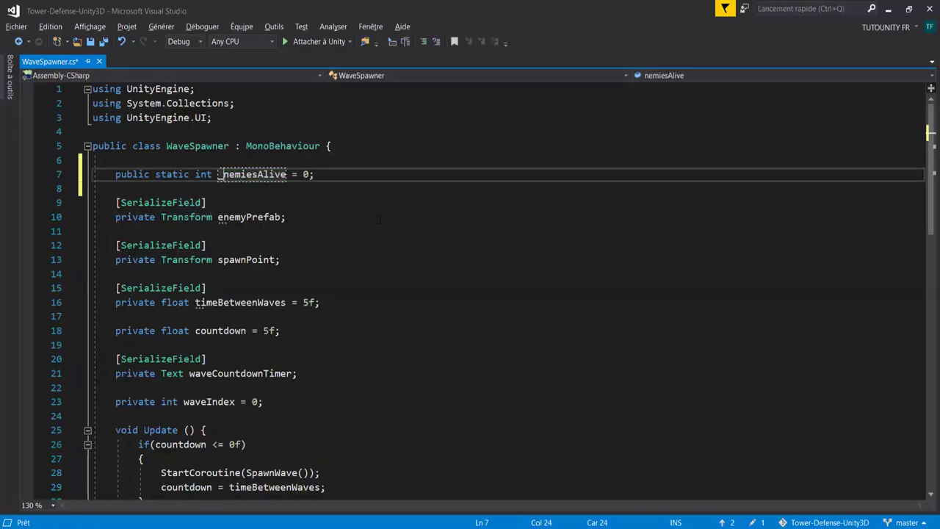
{"action": "type", "text": "e"}
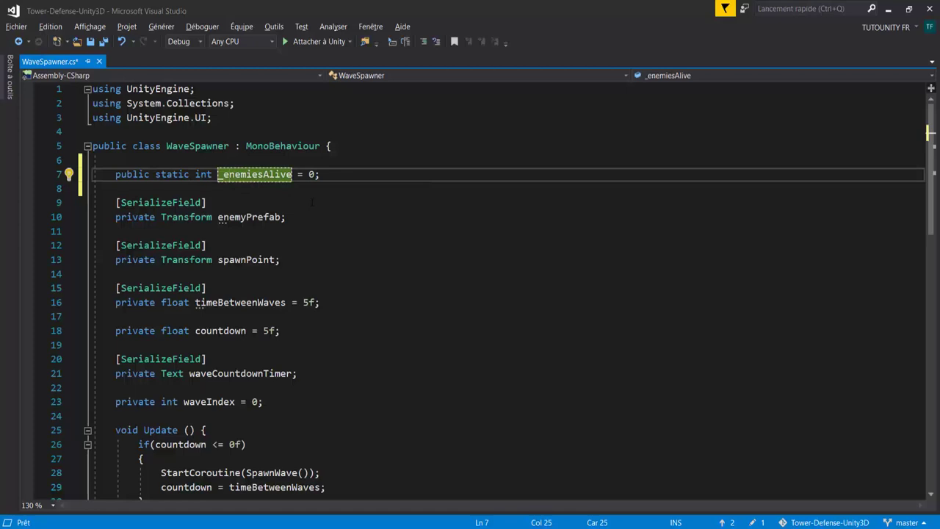
{"action": "key", "text": "BackSpace"}
{"action": "key", "text": "BackSpace"}
{"action": "type", "text": "E"}
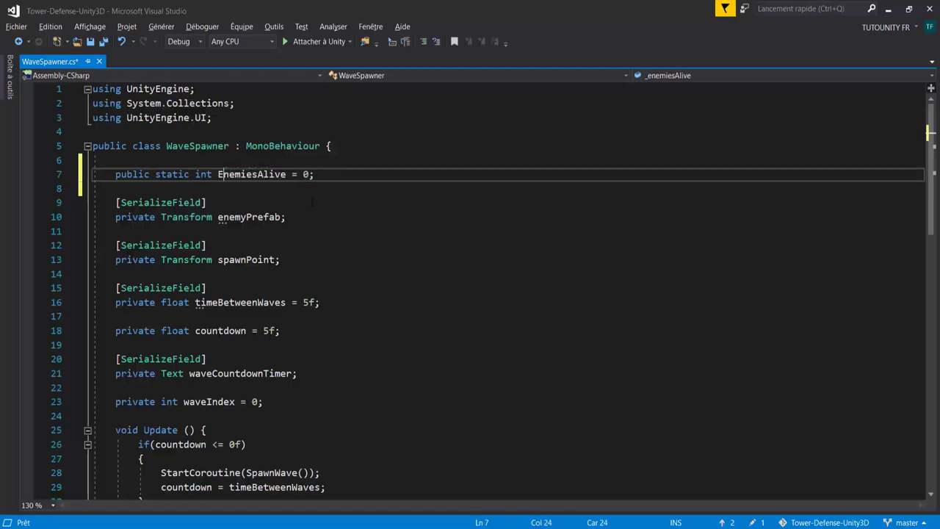
{"action": "double_click", "coordinate": [172, 174]}
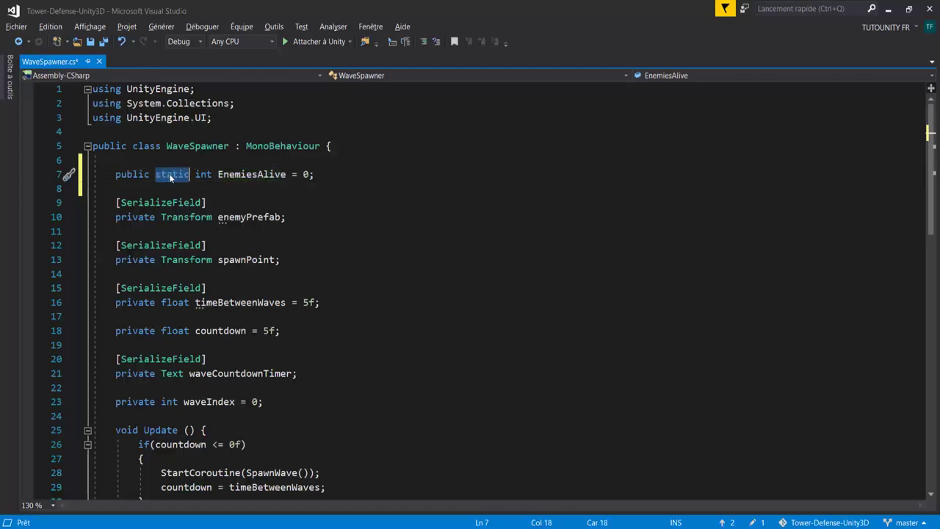
{"action": "left_click", "coordinate": [285, 188]}
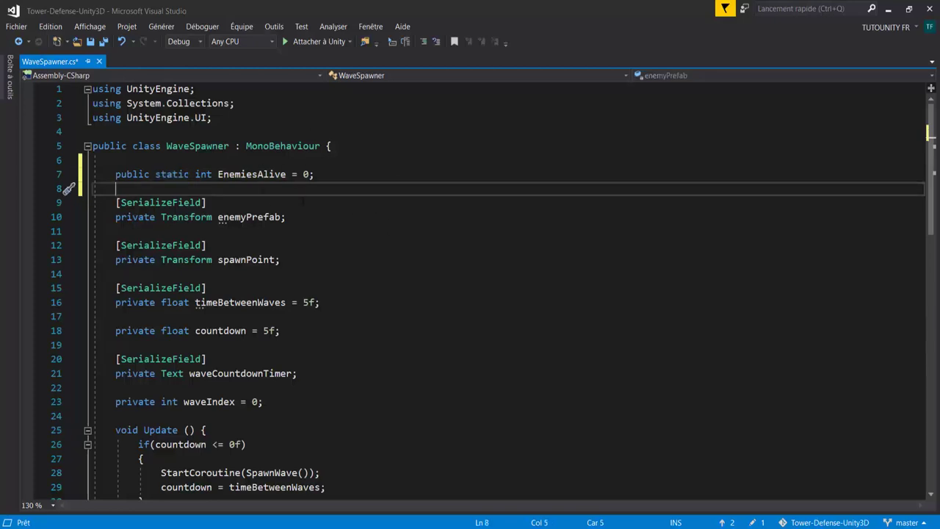
{"action": "double_click", "coordinate": [225, 174]}
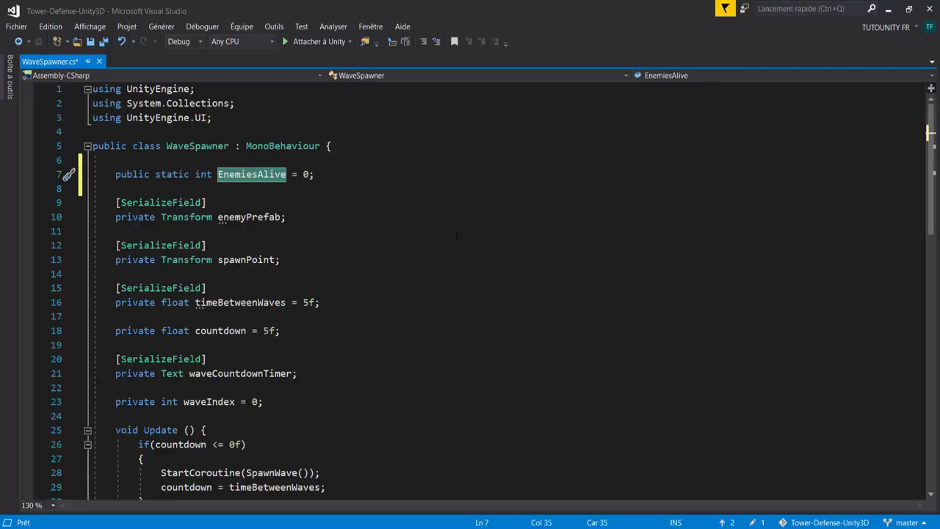
Step: Add an EnemiesAlive++ line after the Instantiate call in SpawnEnemy and save WaveSpawner.cs
{"action": "scroll", "coordinate": [441, 235], "scroll_direction": "down", "scroll_amount": 7}
{"action": "scroll", "coordinate": [409, 250], "scroll_direction": "down", "scroll_amount": 6}
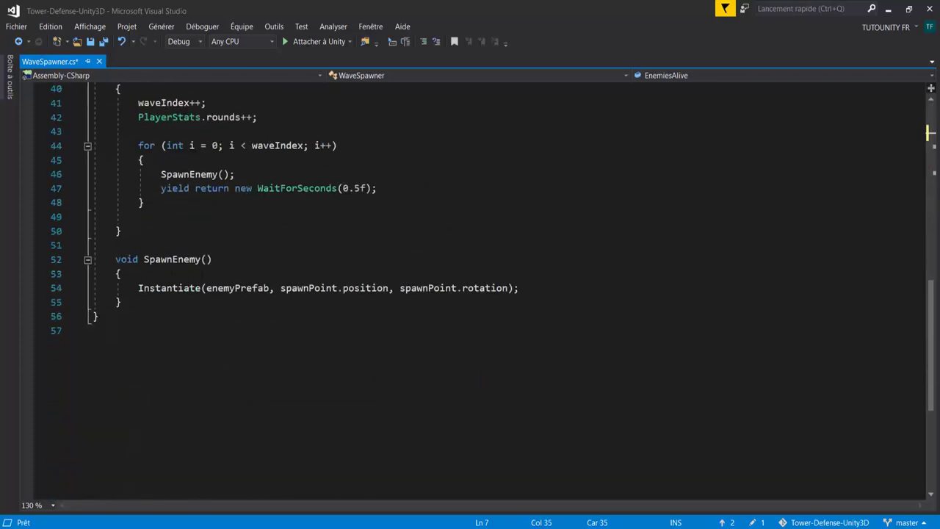
{"action": "left_click_drag", "start_coordinate": [122, 302], "coordinate": [115, 259]}
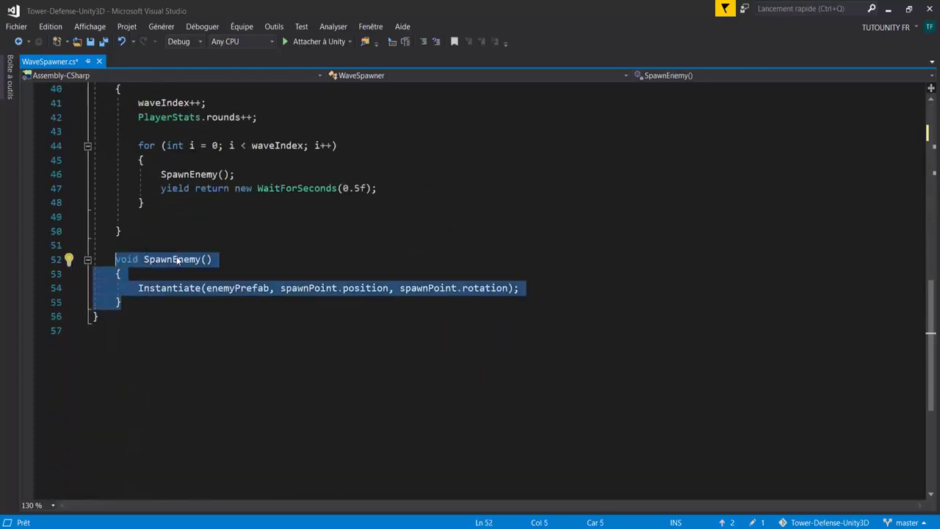
{"action": "double_click", "coordinate": [141, 288]}
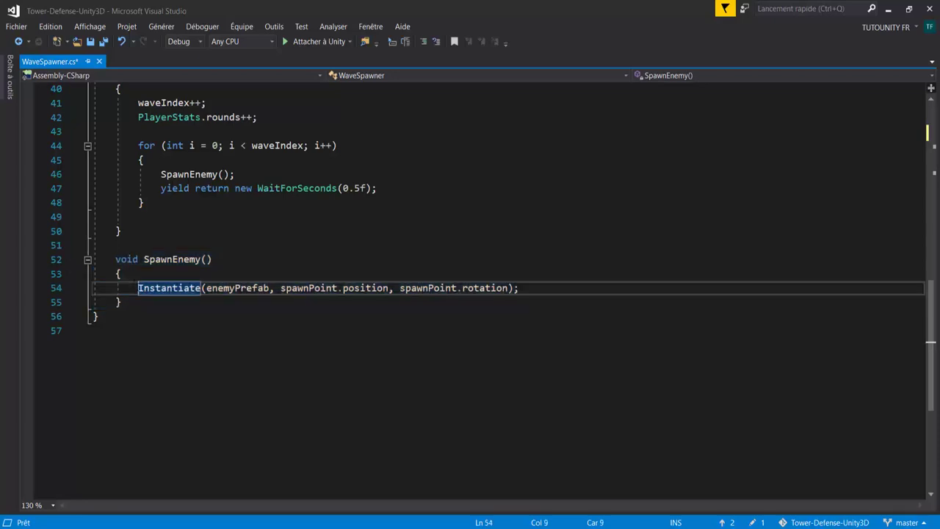
{"action": "left_click_drag", "start_coordinate": [169, 288], "coordinate": [519, 288]}
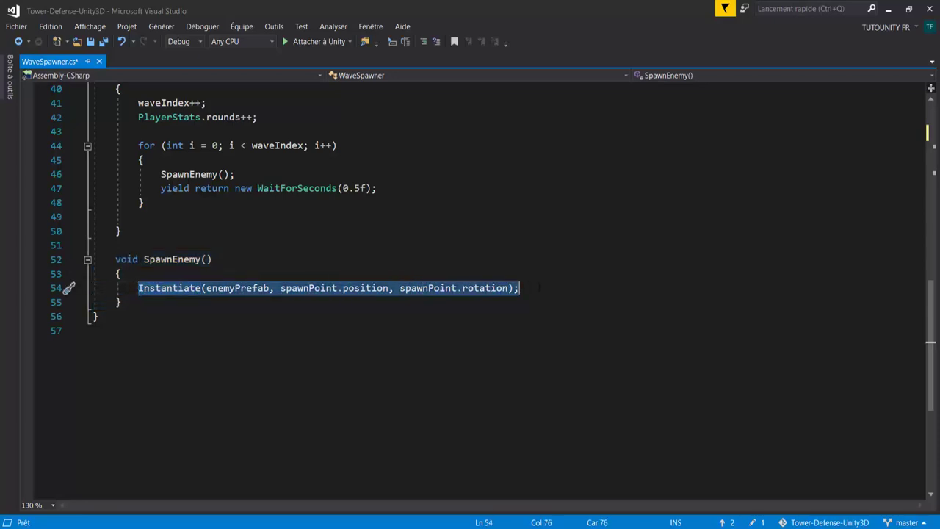
{"action": "key", "text": "Right"}
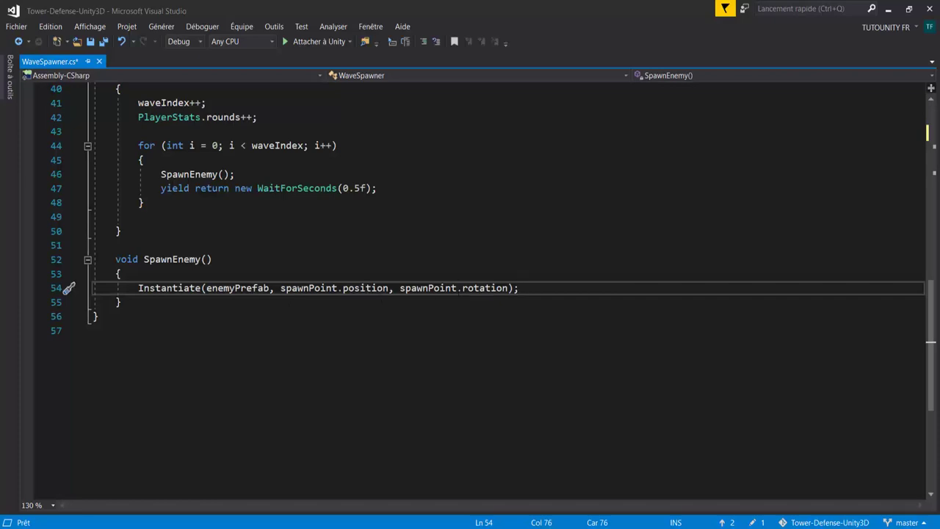
{"action": "key", "text": "Return"}
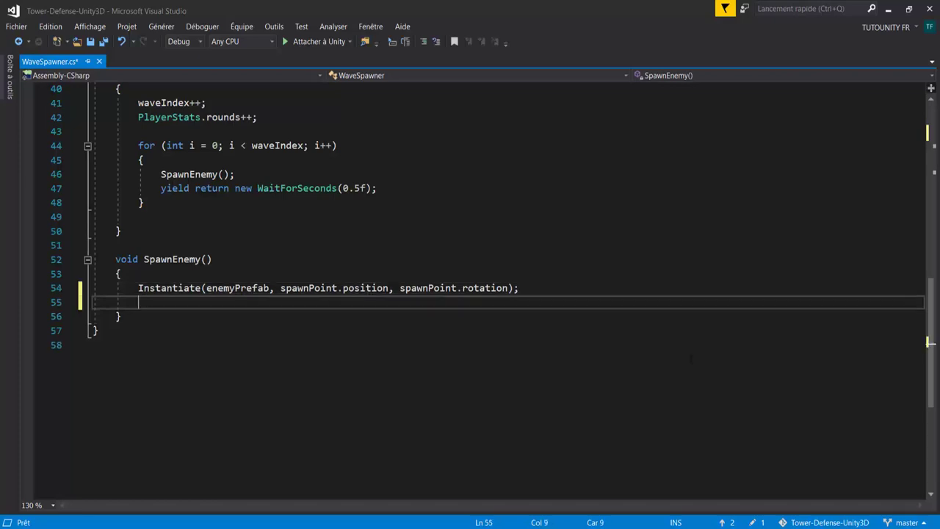
{"action": "type", "text": "enemis"}
{"action": "type", "text": "++;"}
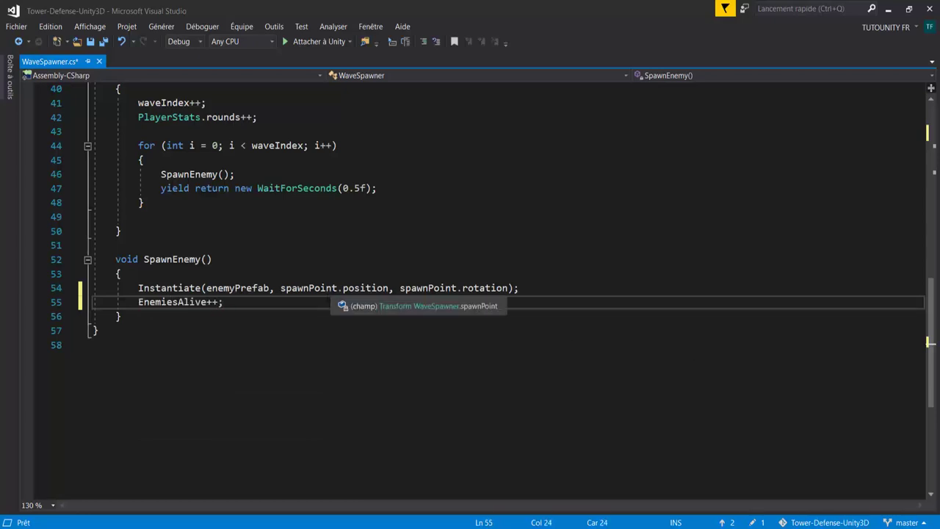
{"action": "key", "text": "ctrl+s"}
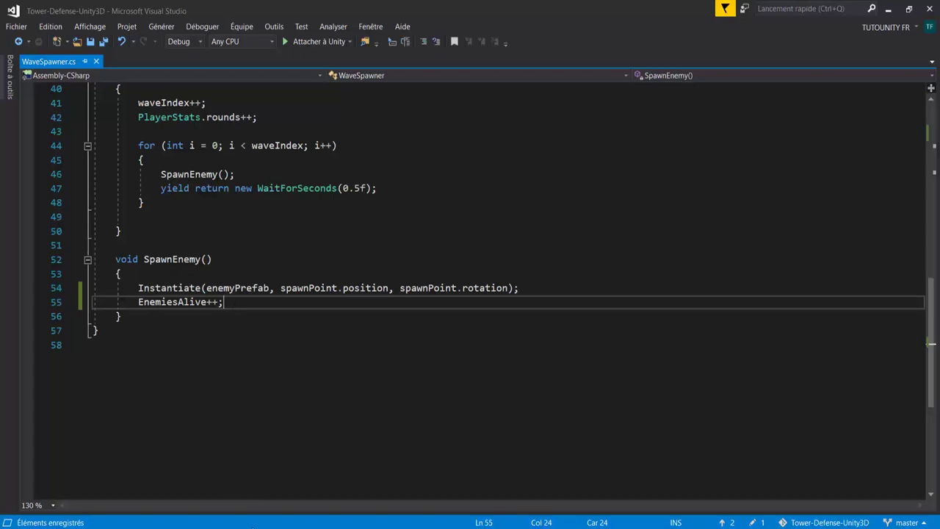
{"action": "key", "text": "alt+Tab"}
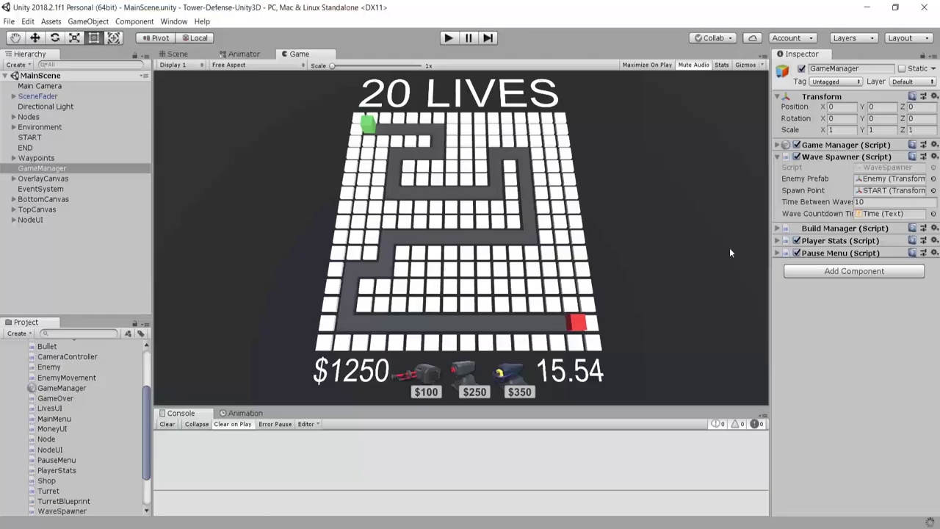
Step: Open the Enemy script and locate its Die method
{"action": "double_click", "coordinate": [52, 369]}
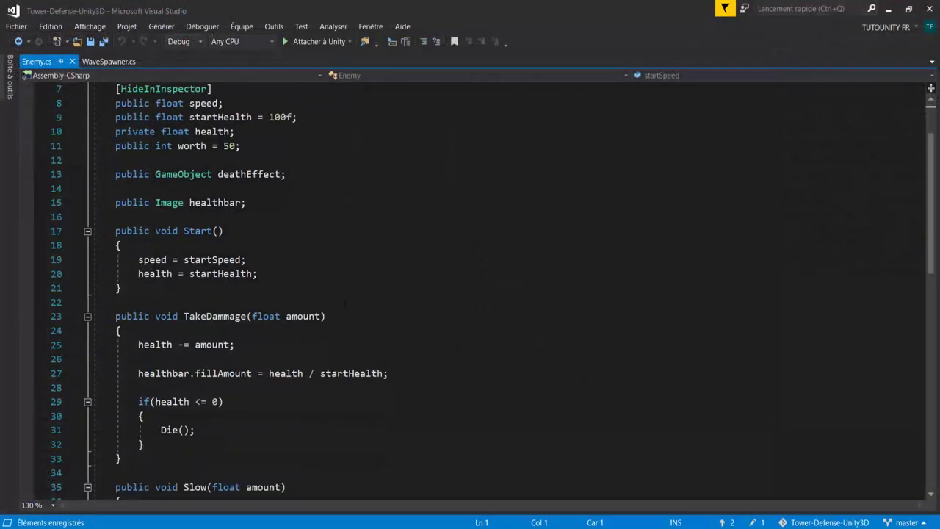
{"action": "scroll", "coordinate": [492, 293], "scroll_direction": "down", "scroll_amount": 1}
{"action": "scroll", "coordinate": [493, 292], "scroll_direction": "down", "scroll_amount": 3}
{"action": "scroll", "coordinate": [493, 292], "scroll_direction": "down", "scroll_amount": 3}
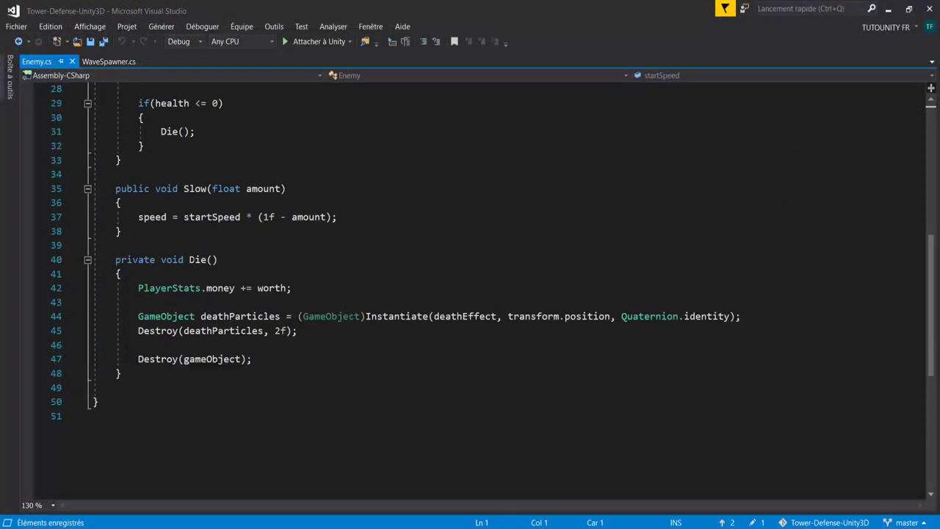
{"action": "left_click", "coordinate": [193, 259]}
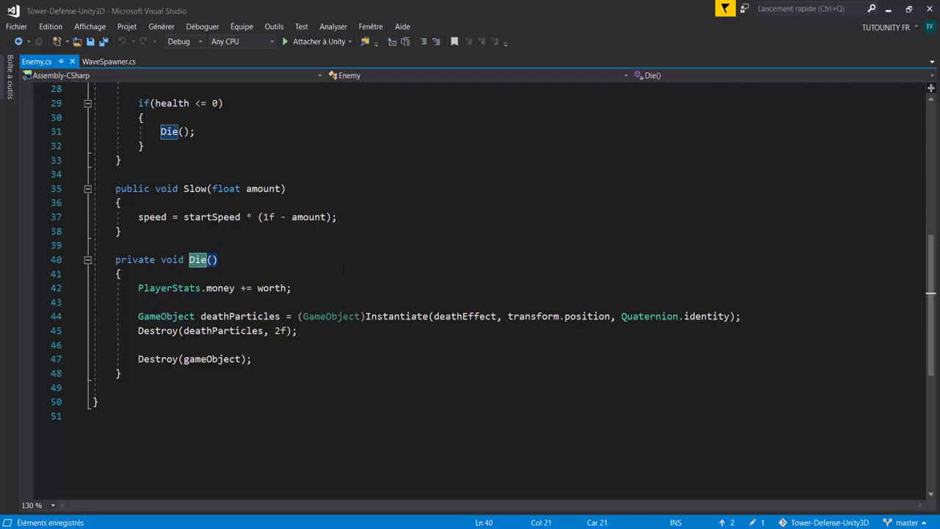
{"action": "left_click_drag", "start_coordinate": [138, 288], "coordinate": [277, 359]}
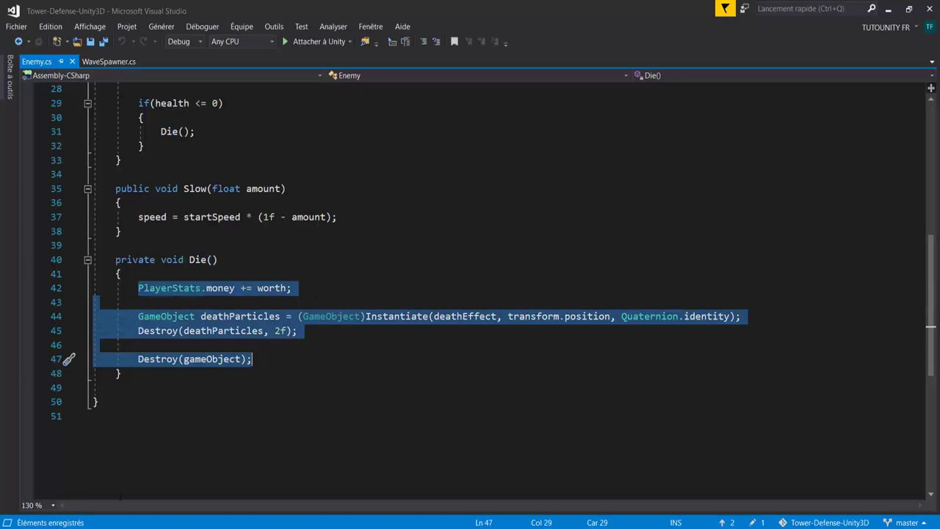
Step: Add 'WaveSpawner.EnemiesAlive--;' in Die() after the death-particle Destroy line
{"action": "left_click", "coordinate": [317, 332]}
{"action": "key", "text": "Return"}
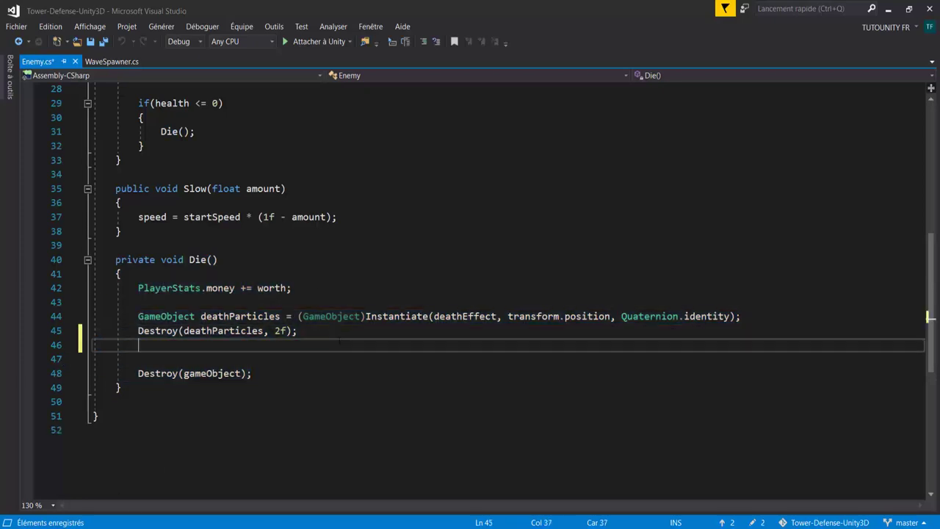
{"action": "key", "text": "Return"}
{"action": "type", "text": "Wav"}
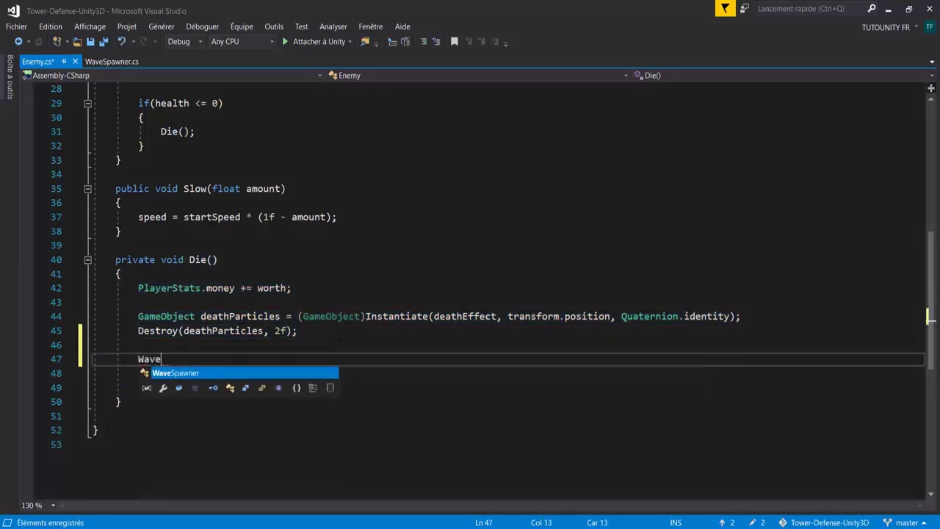
{"action": "type", "text": "e"}
{"action": "key", "text": "Tab"}
{"action": "type", "text": "."}
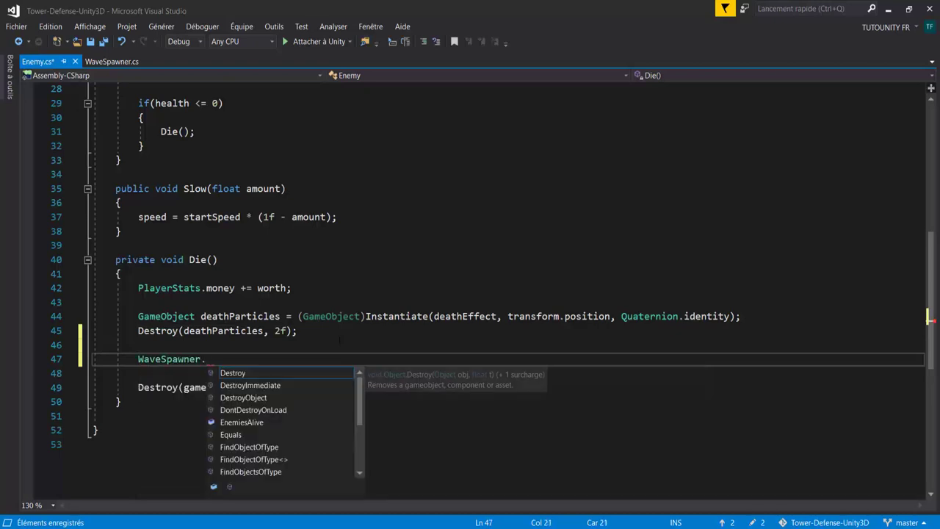
{"action": "type", "text": "ene"}
{"action": "key", "text": "Tab"}
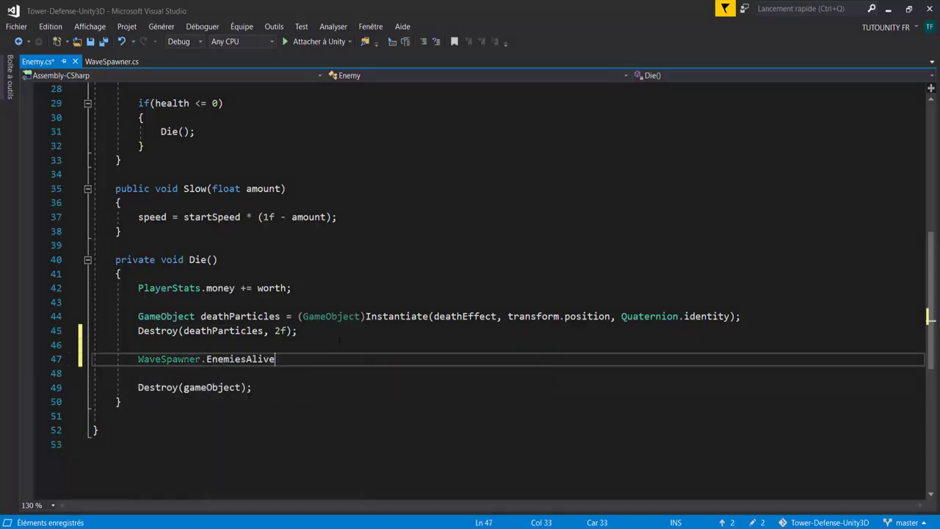
{"action": "type", "text": "--;"}
Step: Review the new WaveSpawner.EnemiesAlive-- statement and save Enemy.cs
{"action": "left_click_drag", "start_coordinate": [206, 360], "coordinate": [276, 359]}
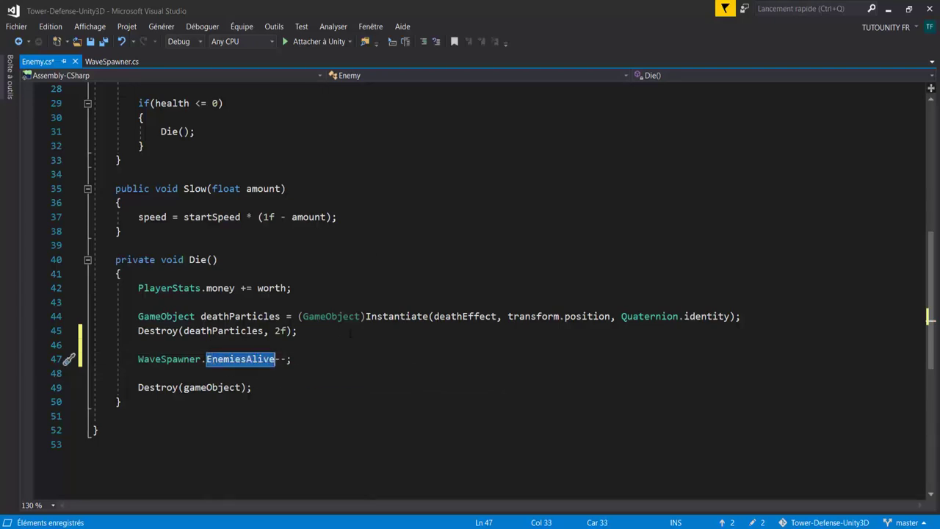
{"action": "left_click_drag", "start_coordinate": [291, 360], "coordinate": [139, 359]}
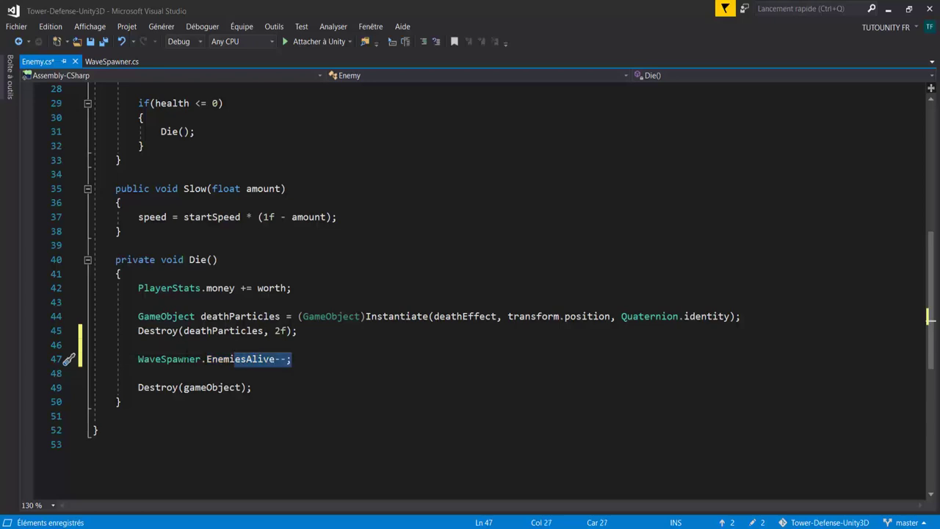
{"action": "double_click", "coordinate": [228, 360]}
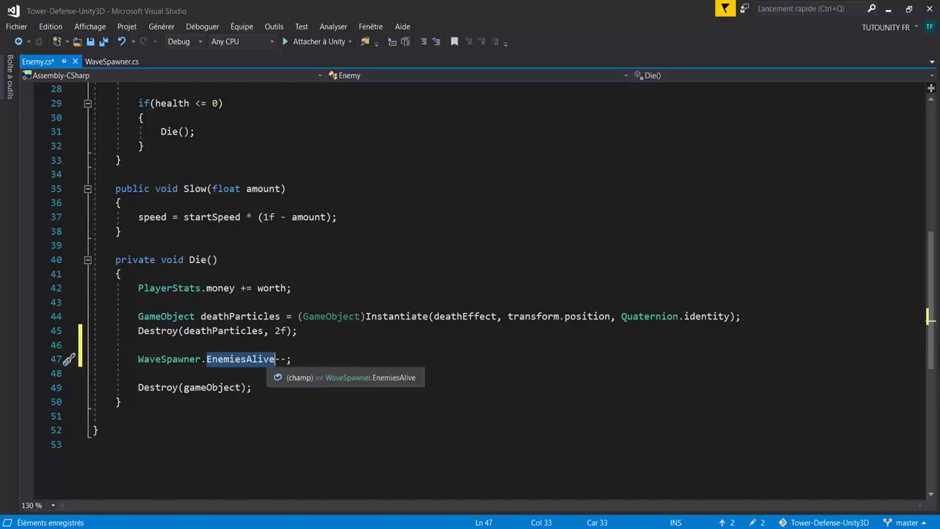
{"action": "key", "text": "End"}
{"action": "left_click_drag", "start_coordinate": [138, 360], "coordinate": [201, 360]}
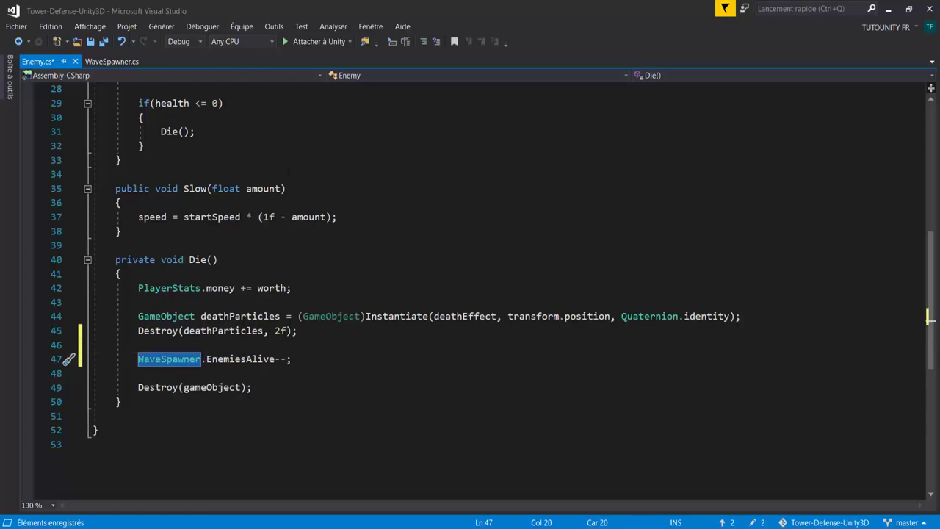
{"action": "left_click", "coordinate": [301, 289]}
{"action": "key", "text": "ctrl+s"}
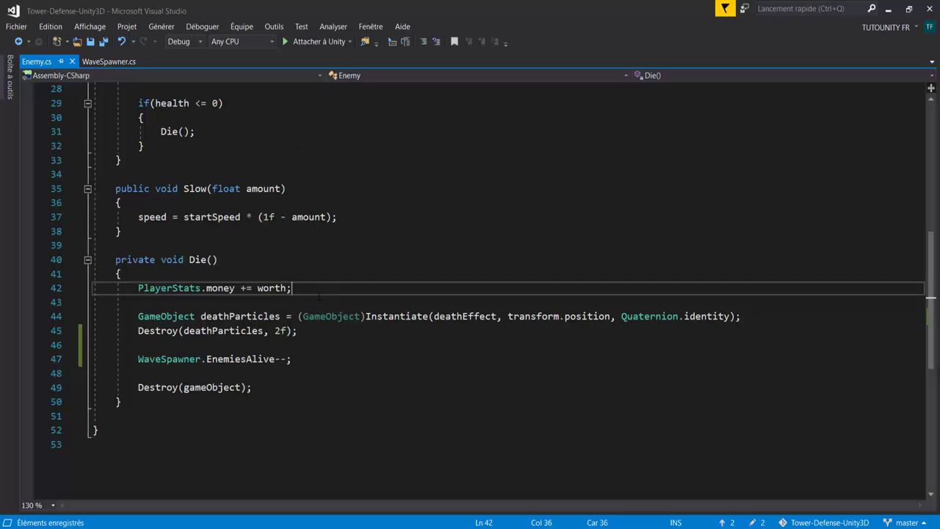
Step: Highlight the whole Die method, then scroll the Project panel up toward Scripts
{"action": "left_click_drag", "start_coordinate": [122, 402], "coordinate": [110, 260]}
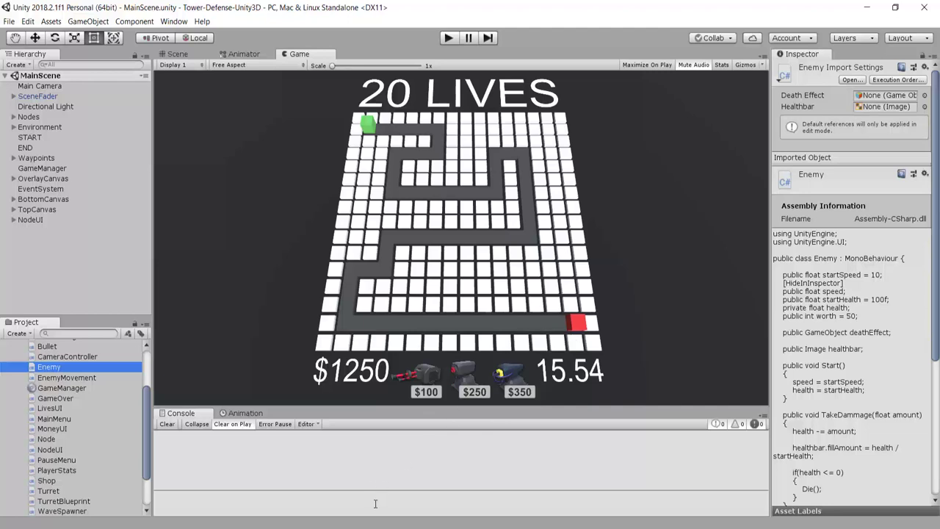
{"action": "scroll", "coordinate": [82, 401], "scroll_direction": "up", "scroll_amount": 3}
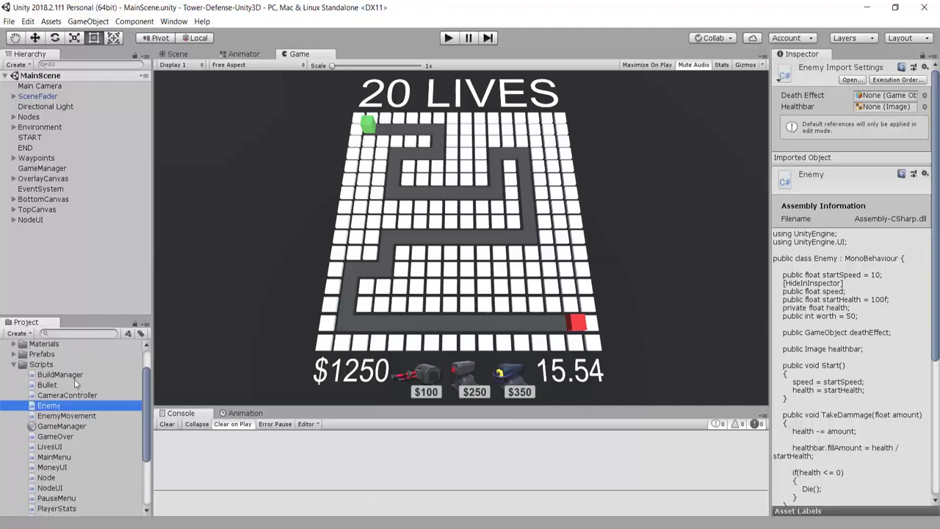
Step: Open EnemyMovement.cs and highlight EndPath's lives decrement and Destroy(gameObject); lines
{"action": "double_click", "coordinate": [67, 416]}
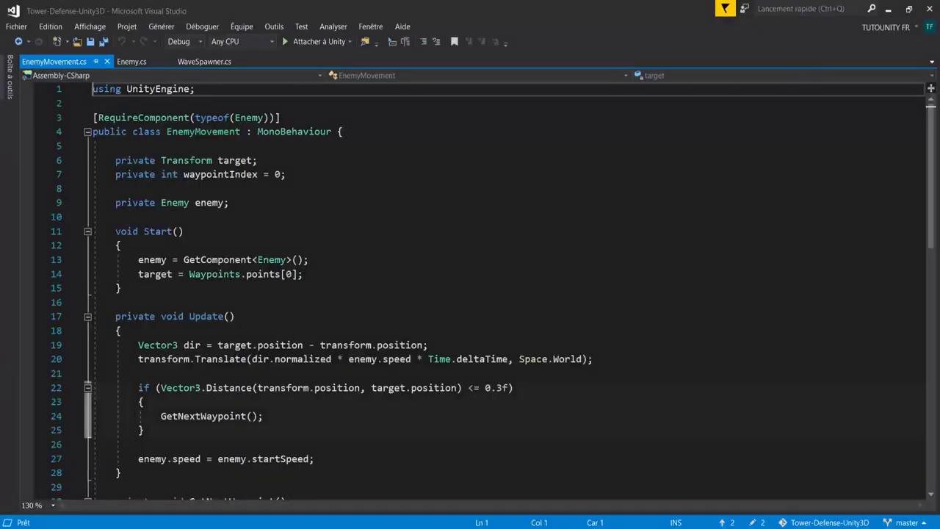
{"action": "scroll", "coordinate": [286, 358], "scroll_direction": "down", "scroll_amount": 2}
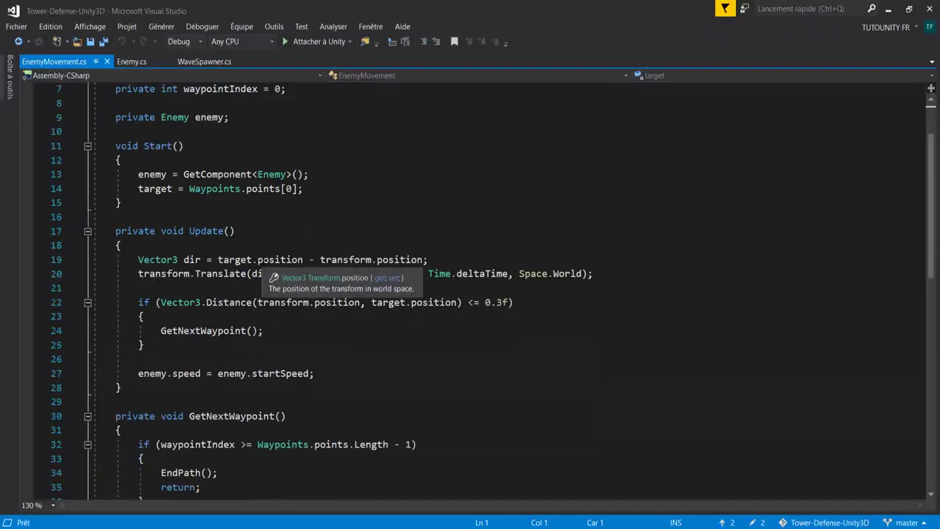
{"action": "scroll", "coordinate": [280, 261], "scroll_direction": "down", "scroll_amount": 5}
{"action": "scroll", "coordinate": [280, 261], "scroll_direction": "down", "scroll_amount": 1}
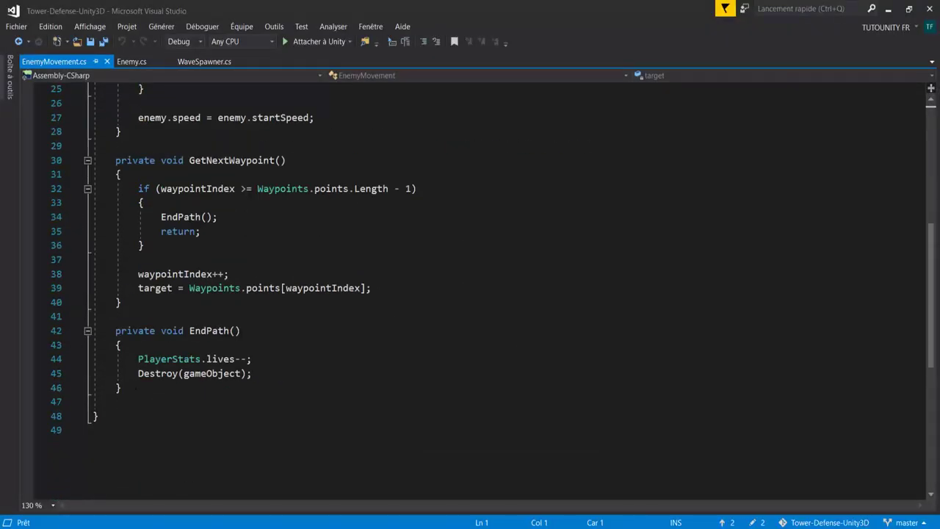
{"action": "left_click_drag", "start_coordinate": [122, 388], "coordinate": [116, 331]}
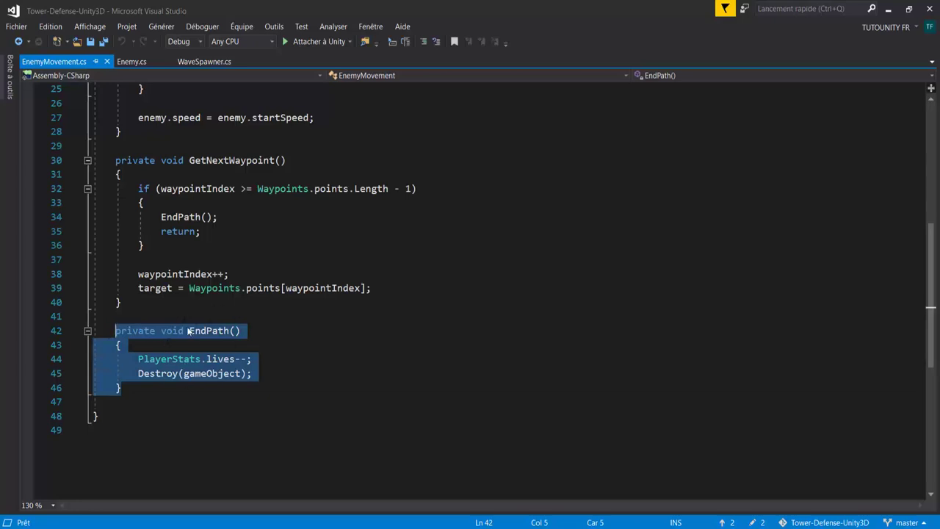
{"action": "left_click", "coordinate": [166, 359]}
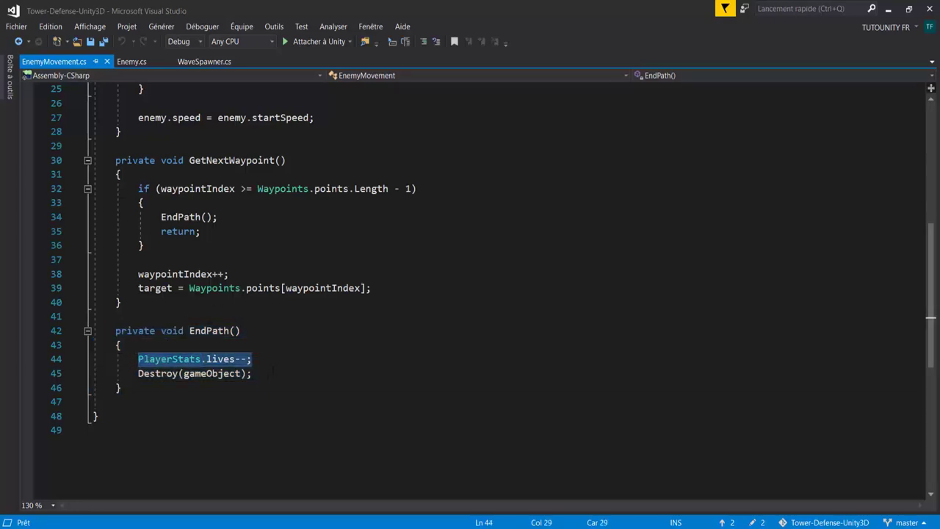
{"action": "left_click_drag", "start_coordinate": [252, 373], "coordinate": [140, 374]}
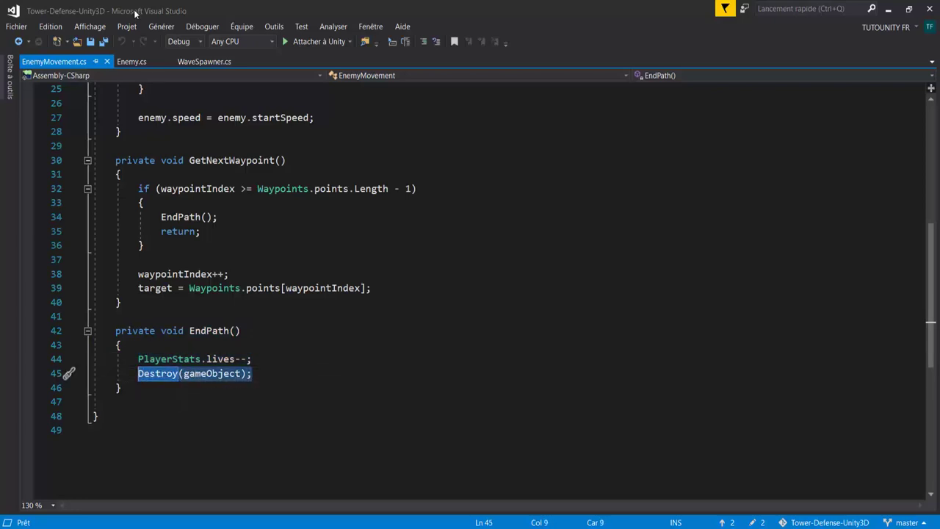
Step: Compare with SpawnEnemy in WaveSpawner.cs, then add an empty line after PlayerStats.lives--;
{"action": "left_click", "coordinate": [206, 62]}
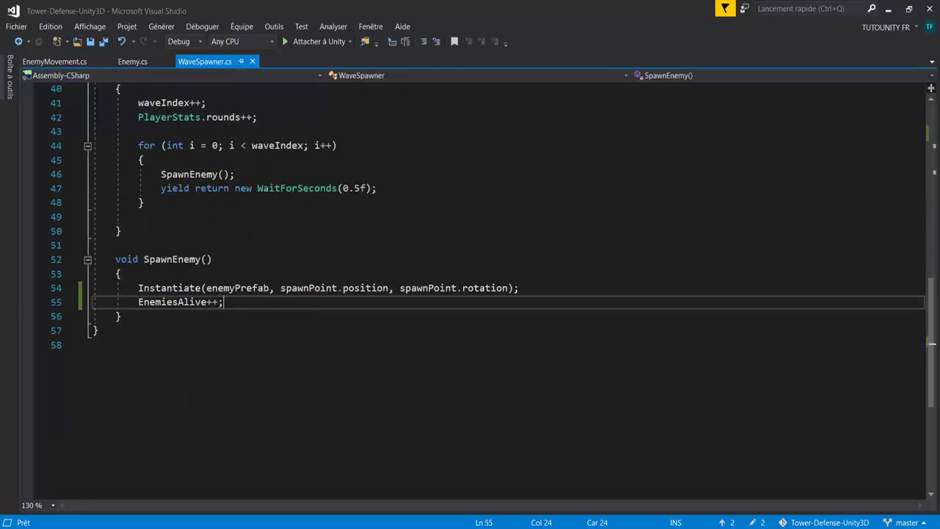
{"action": "left_click", "coordinate": [58, 62]}
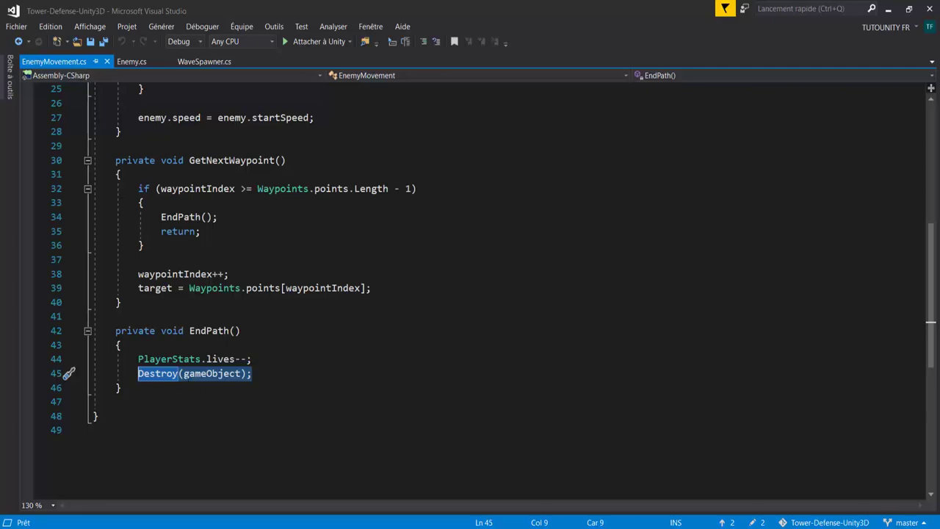
{"action": "left_click", "coordinate": [266, 358]}
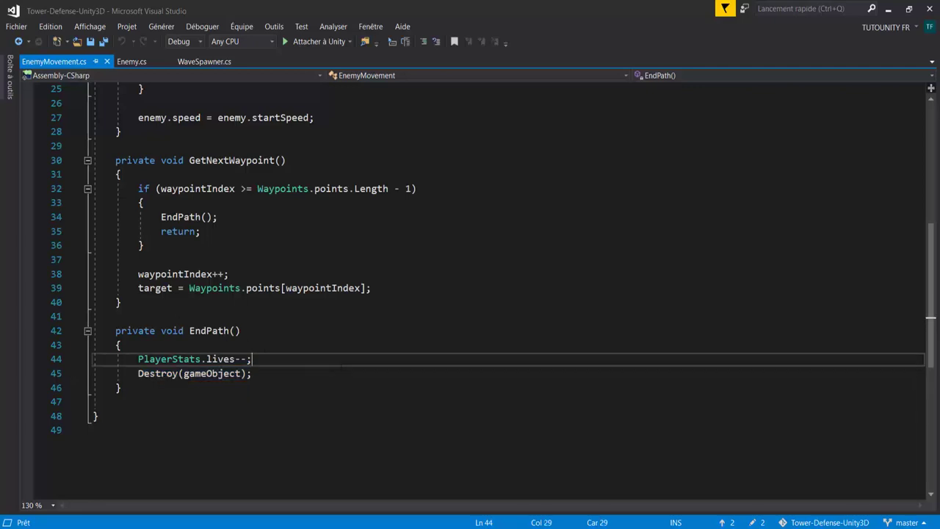
{"action": "key", "text": "Return"}
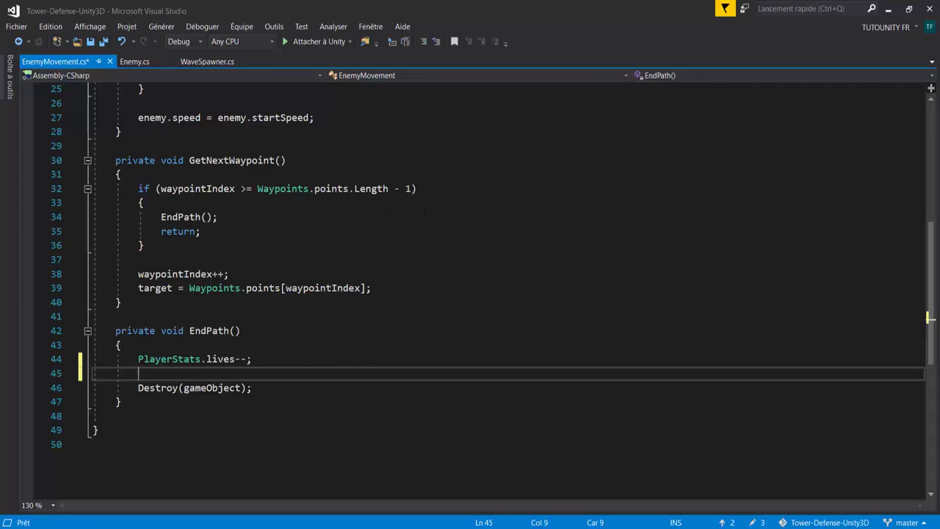
Step: Type 'WaveSpawner.EnemiesAlive--;' in EndPath, correcting the mistyped member, and save
{"action": "type", "text": "wavesp"}
{"action": "key", "text": "Tab"}
{"action": "type", "text": "."}
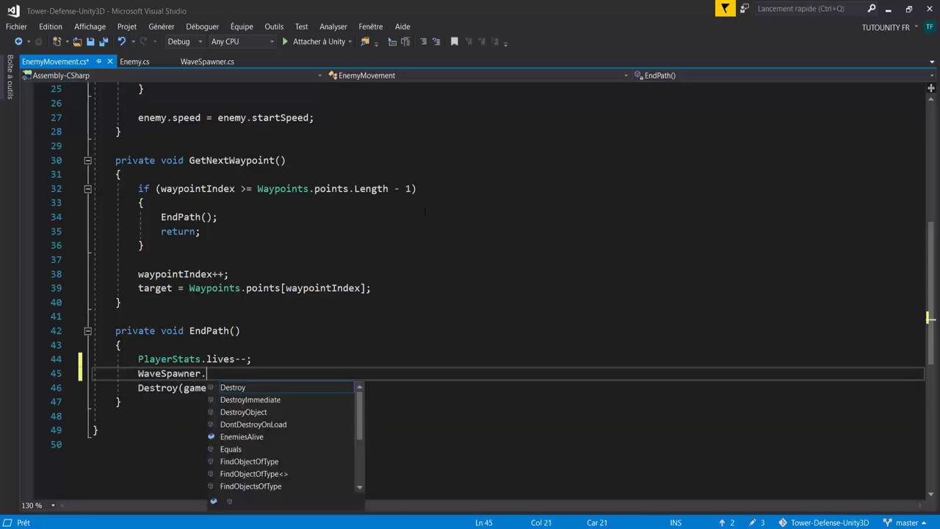
{"action": "type", "text": "enne"}
{"action": "key", "text": "Return"}
{"action": "key", "text": "BackSpace"}
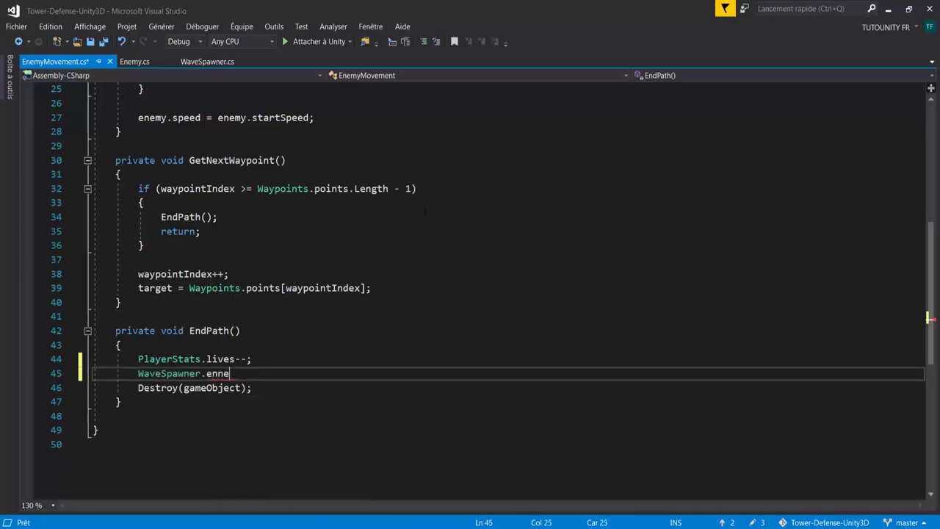
{"action": "key", "text": "BackSpace"}
{"action": "key", "text": "BackSpace"}
{"action": "key", "text": "BackSpace"}
{"action": "key", "text": "BackSpace"}
{"action": "type", "text": "ene"}
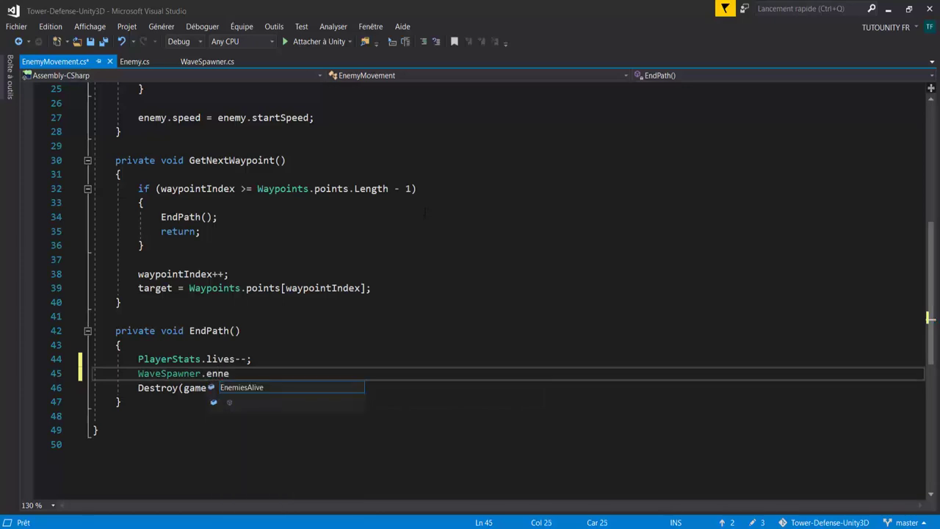
{"action": "key", "text": "Tab"}
{"action": "type", "text": "--"}
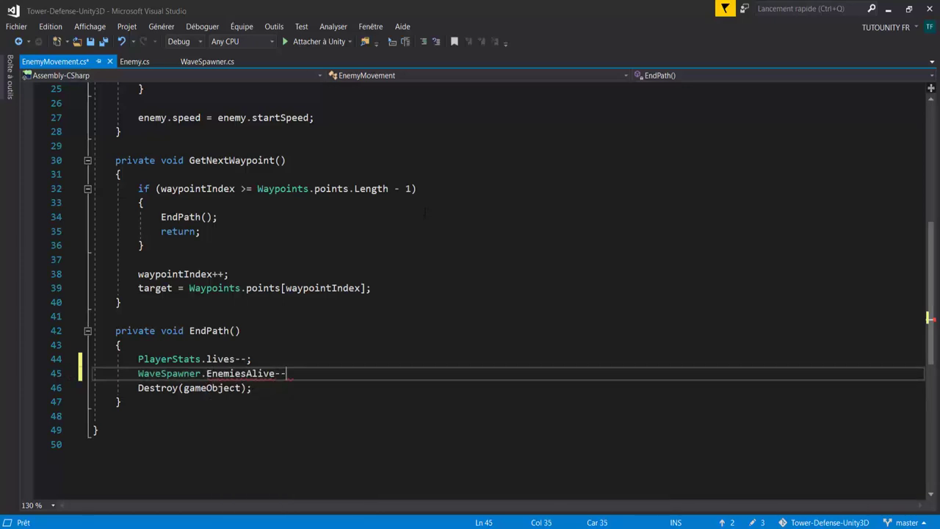
{"action": "type", "text": ";"}
{"action": "key", "text": "ctrl+s"}
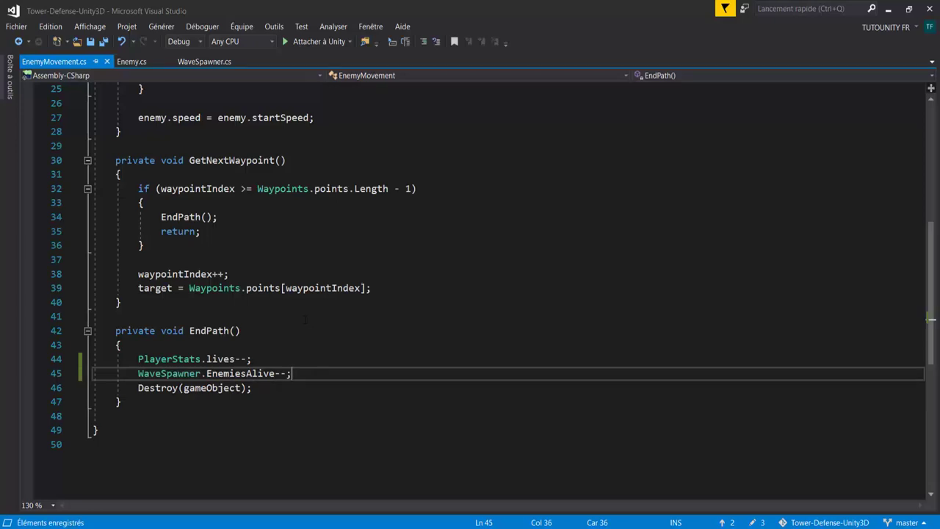
Step: Highlight EnemiesAlive in the new EndPath line and scroll through the script
{"action": "double_click", "coordinate": [234, 375]}
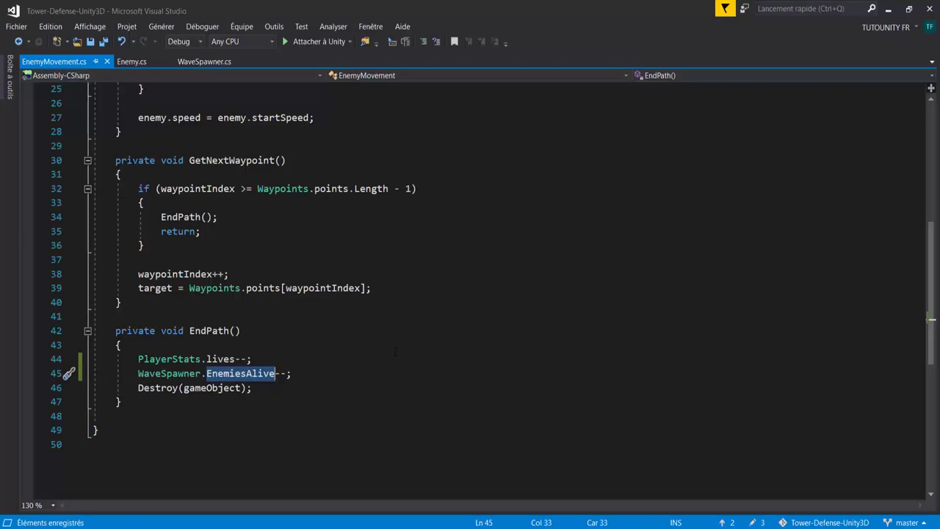
{"action": "scroll", "coordinate": [395, 352], "scroll_direction": "down", "scroll_amount": 1}
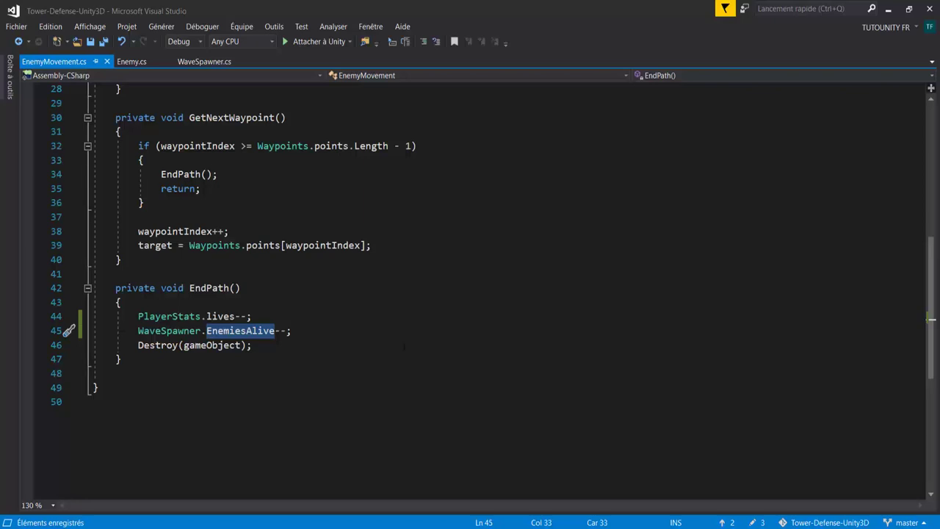
{"action": "scroll", "coordinate": [430, 359], "scroll_direction": "up", "scroll_amount": 2}
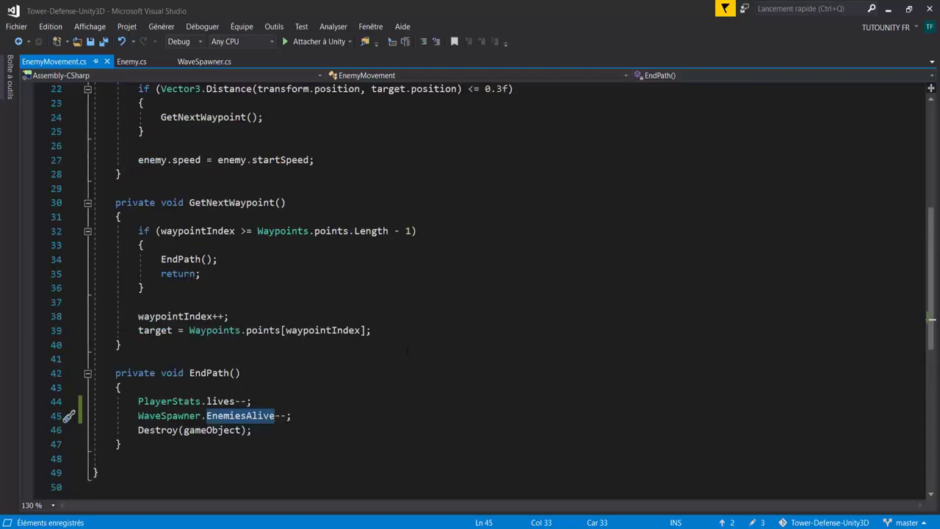
{"action": "scroll", "coordinate": [390, 365], "scroll_direction": "up", "scroll_amount": 7}
Step: Switch to WaveSpawner.cs and insert blank lines at the top of Update()
{"action": "left_click", "coordinate": [204, 62]}
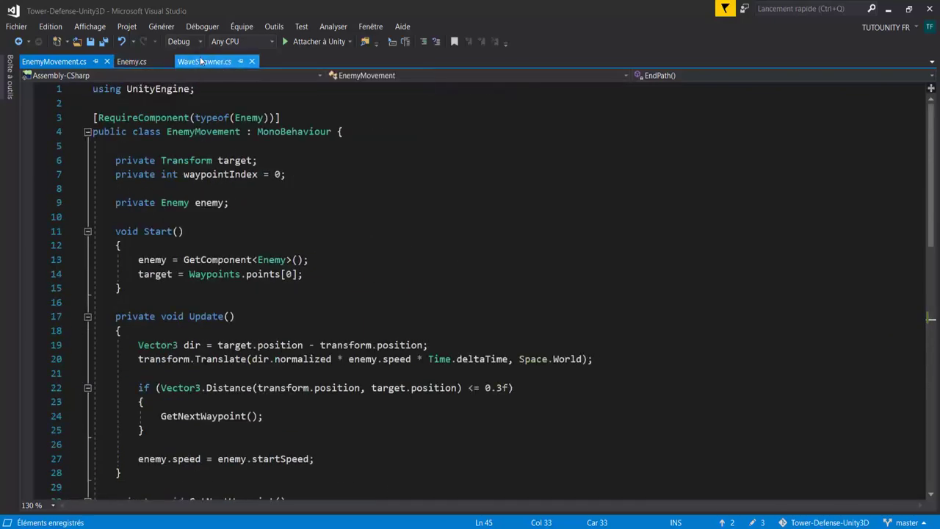
{"action": "scroll", "coordinate": [329, 285], "scroll_direction": "up", "scroll_amount": 4}
{"action": "scroll", "coordinate": [329, 286], "scroll_direction": "up", "scroll_amount": 2}
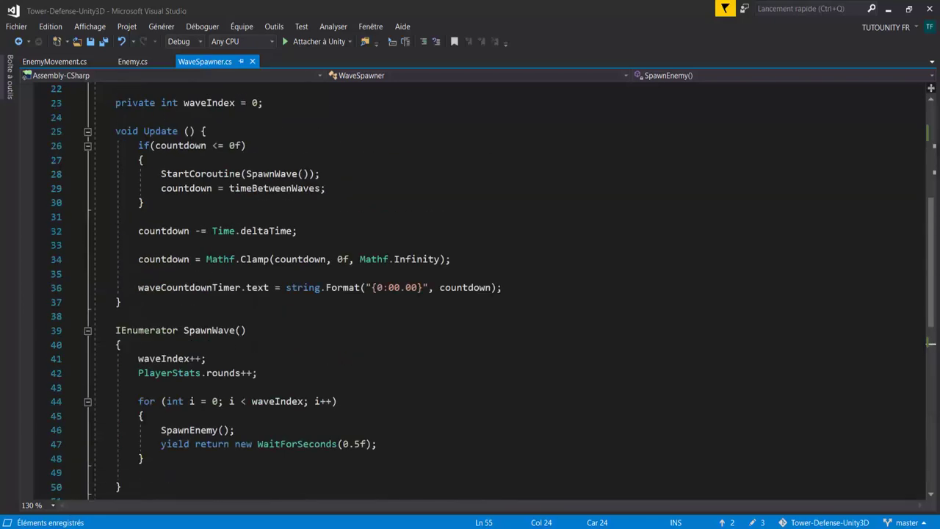
{"action": "scroll", "coordinate": [330, 285], "scroll_direction": "up", "scroll_amount": 2}
{"action": "left_click", "coordinate": [213, 217]}
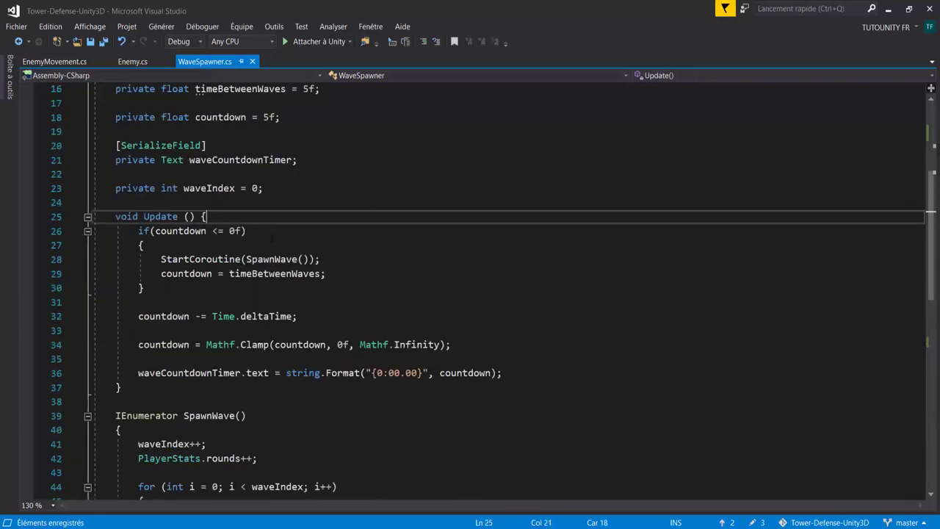
{"action": "key", "text": "Return"}
{"action": "key", "text": "Return"}
{"action": "key", "text": "Return"}
{"action": "key", "text": "Up"}
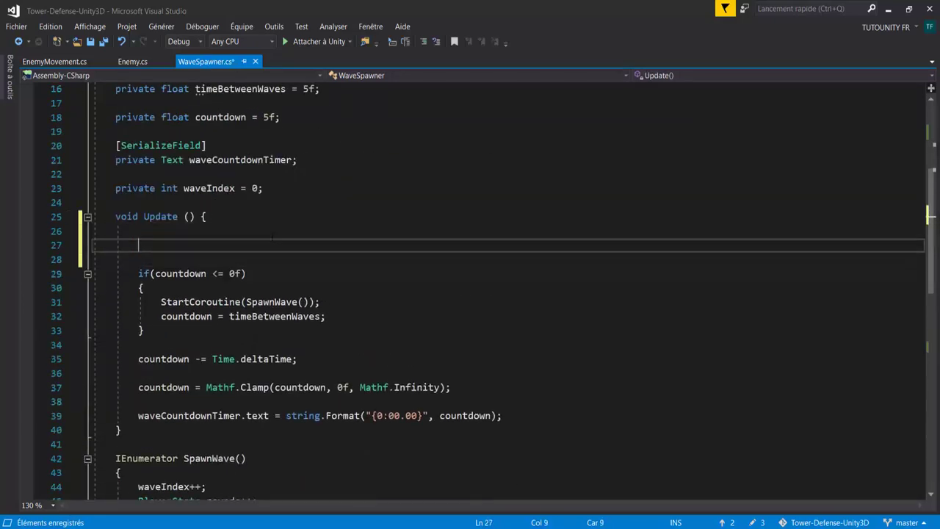
Step: Walk through Update's countdown logic: wave start call, decrement, clamp and timer display
{"action": "left_click_drag", "start_coordinate": [502, 416], "coordinate": [138, 273]}
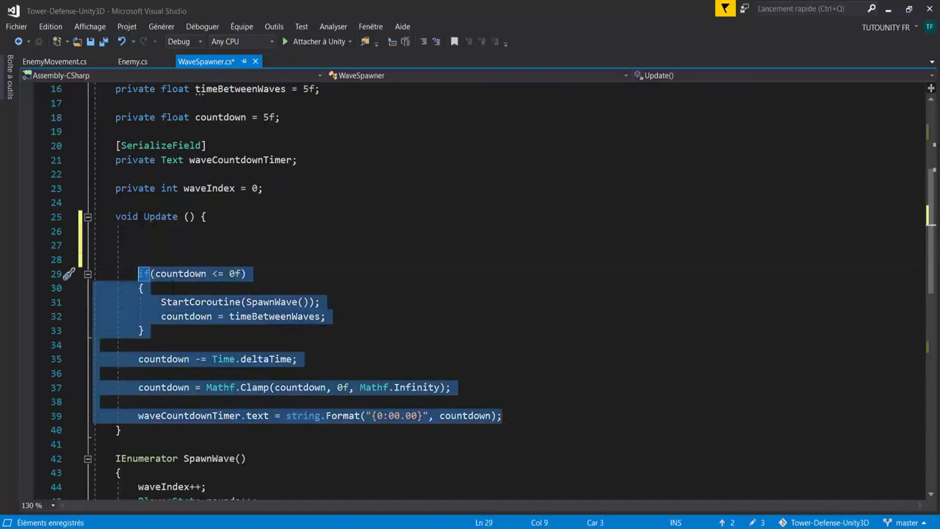
{"action": "double_click", "coordinate": [173, 273]}
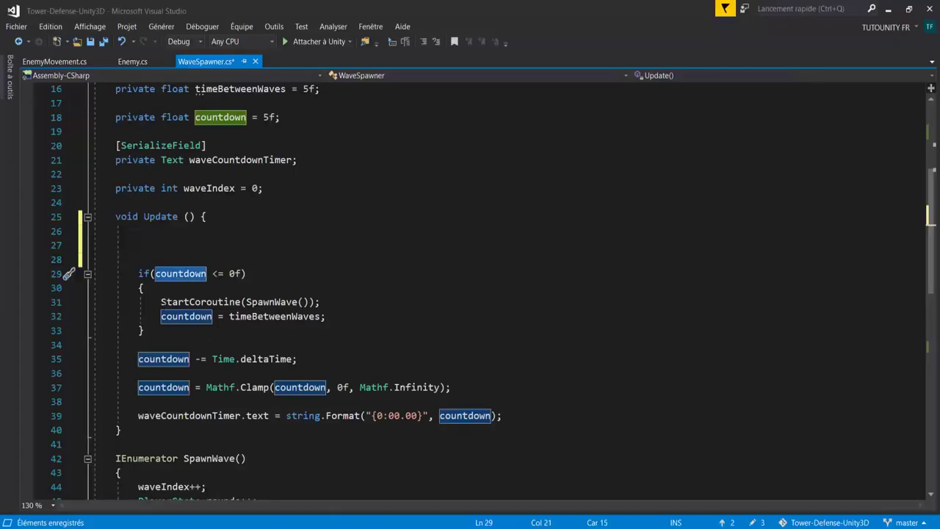
{"action": "left_click_drag", "start_coordinate": [161, 302], "coordinate": [321, 302]}
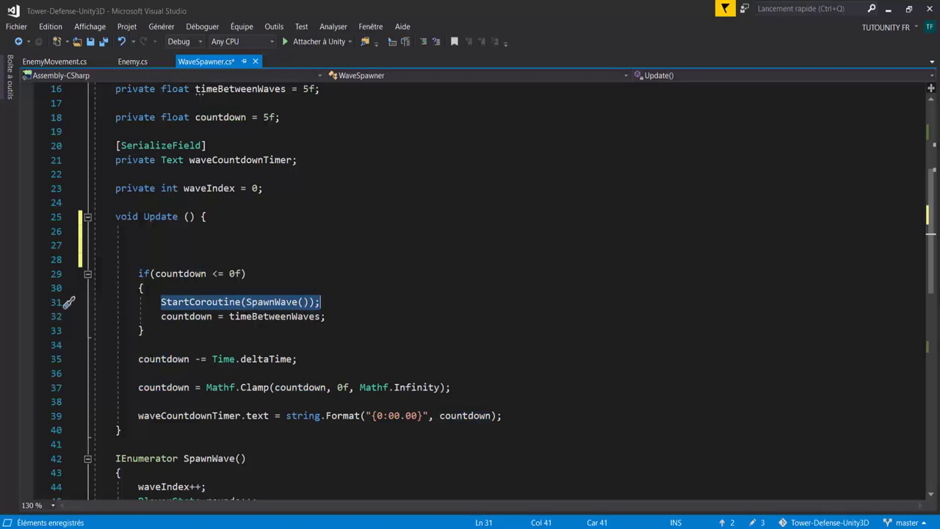
{"action": "left_click_drag", "start_coordinate": [138, 358], "coordinate": [297, 358]}
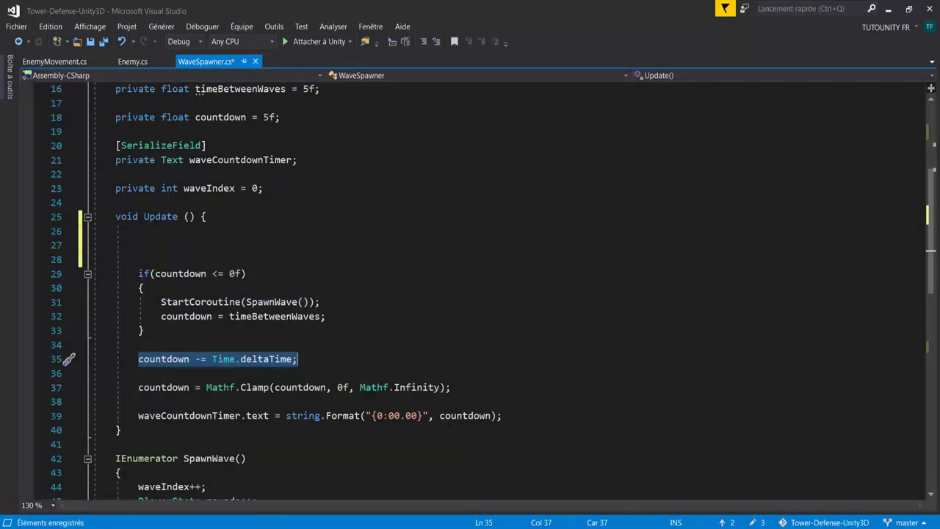
{"action": "left_click_drag", "start_coordinate": [501, 415], "coordinate": [138, 387]}
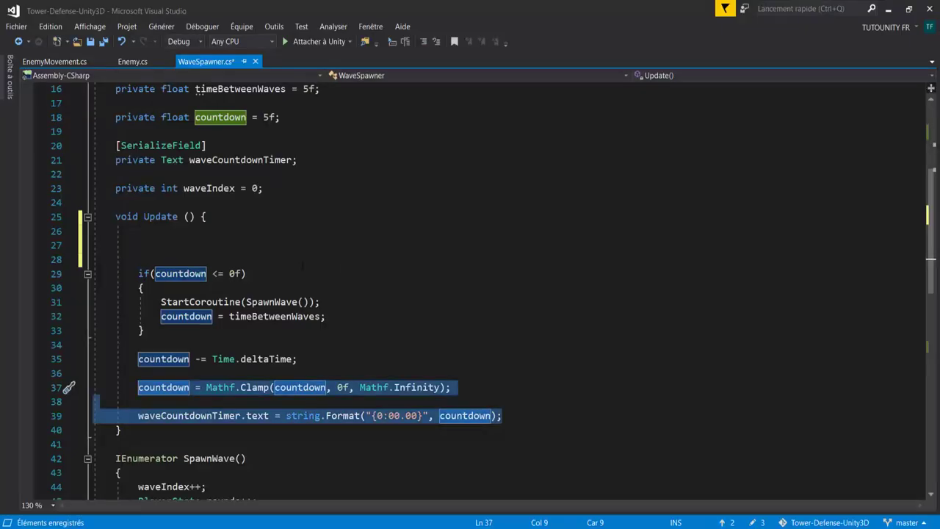
{"action": "left_click", "coordinate": [258, 244]}
{"action": "left_click_drag", "start_coordinate": [138, 273], "coordinate": [514, 415]}
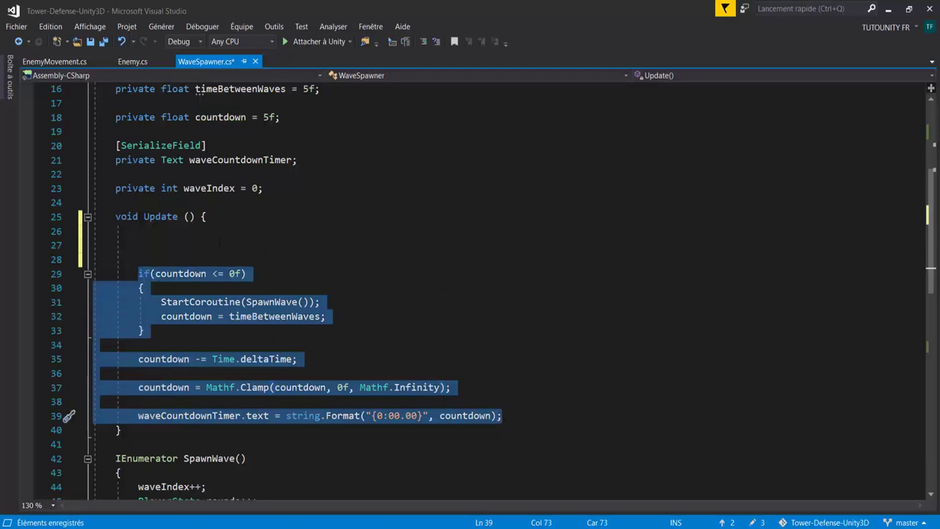
{"action": "left_click", "coordinate": [220, 244]}
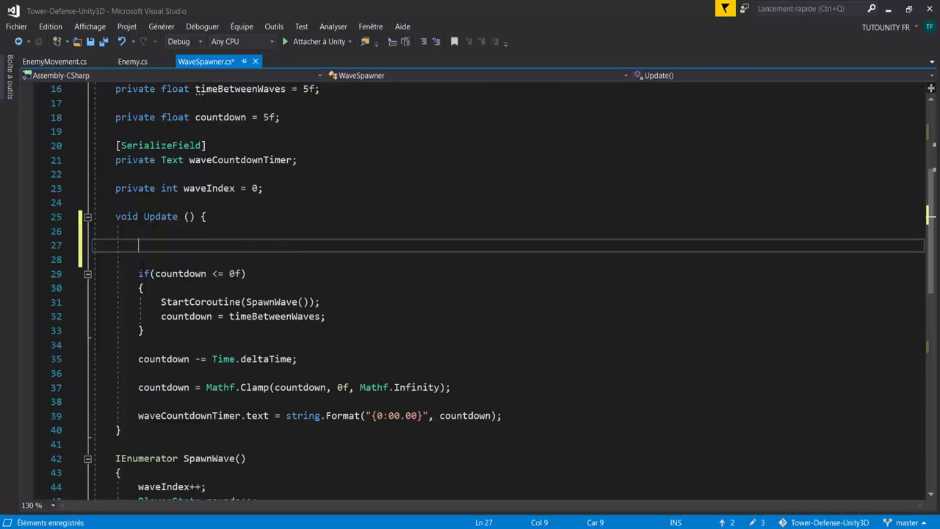
Step: Add 'if(EnemiesAlive > 0) { return; }' at the top of Update()
{"action": "left_click_drag", "start_coordinate": [93, 273], "coordinate": [502, 415]}
{"action": "left_click", "coordinate": [252, 239]}
{"action": "type", "text": "if("}
{"action": "type", "text": "enemie"}
{"action": "key", "text": "Tab"}
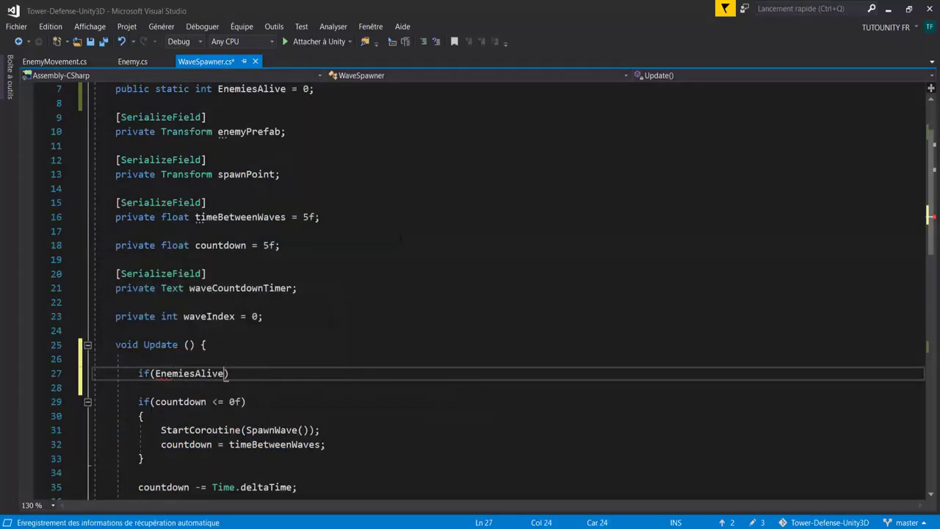
{"action": "type", "text": "> "}
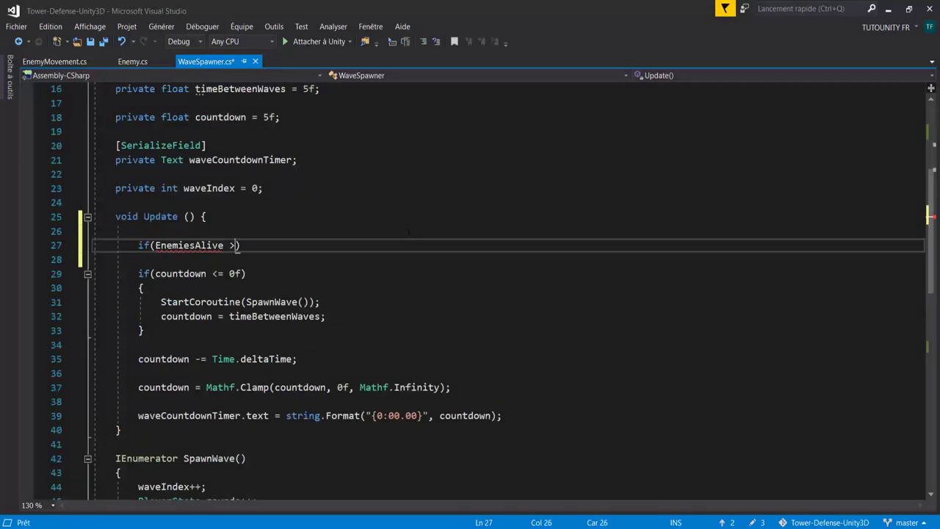
{"action": "type", "text": "0)"}
{"action": "key", "text": "Return"}
{"action": "type", "text": "{"}
{"action": "key", "text": "Return"}
{"action": "type", "text": "r"}
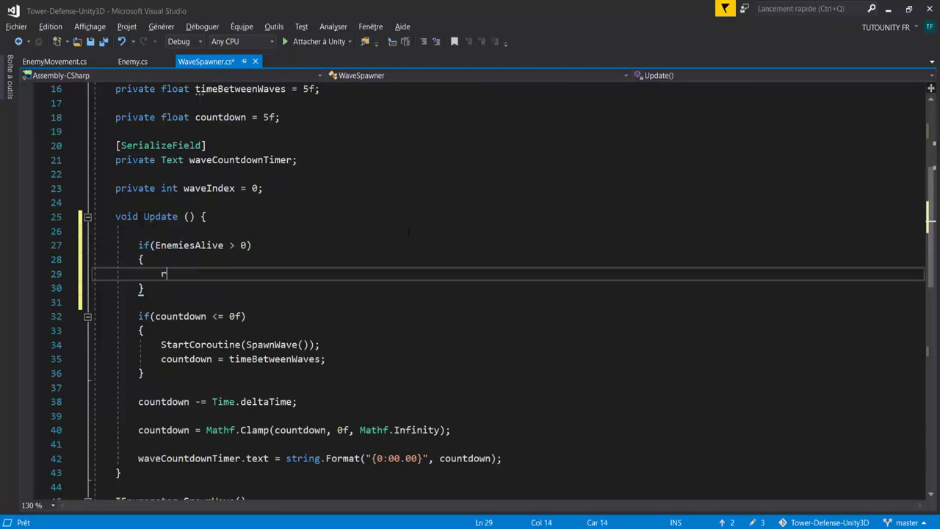
{"action": "type", "text": "eturn;"}
Step: Add 'return;' after the countdown reset to timeBetweenWaves and save WaveSpawner.cs
{"action": "scroll", "coordinate": [427, 209], "scroll_direction": "down", "scroll_amount": 3}
{"action": "left_click", "coordinate": [426, 217]}
{"action": "left_click", "coordinate": [340, 316]}
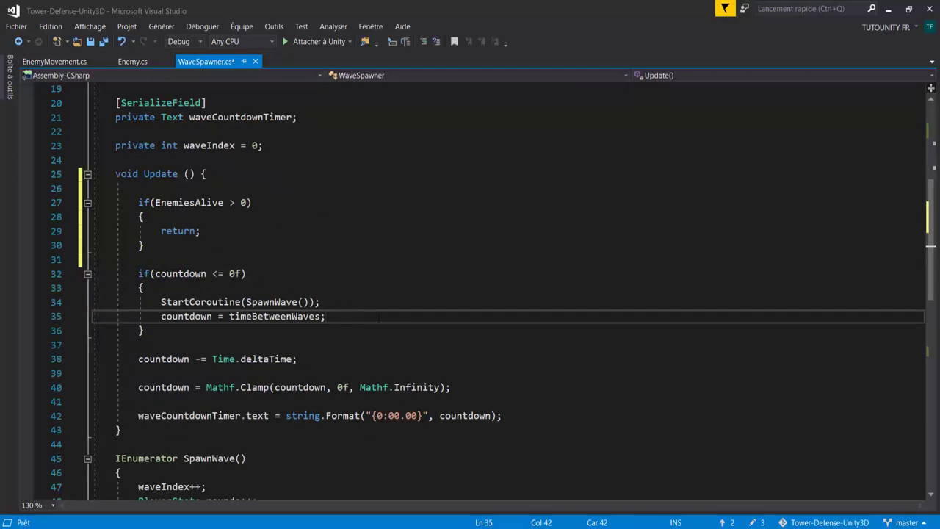
{"action": "key", "text": "Return"}
{"action": "type", "text": "return"}
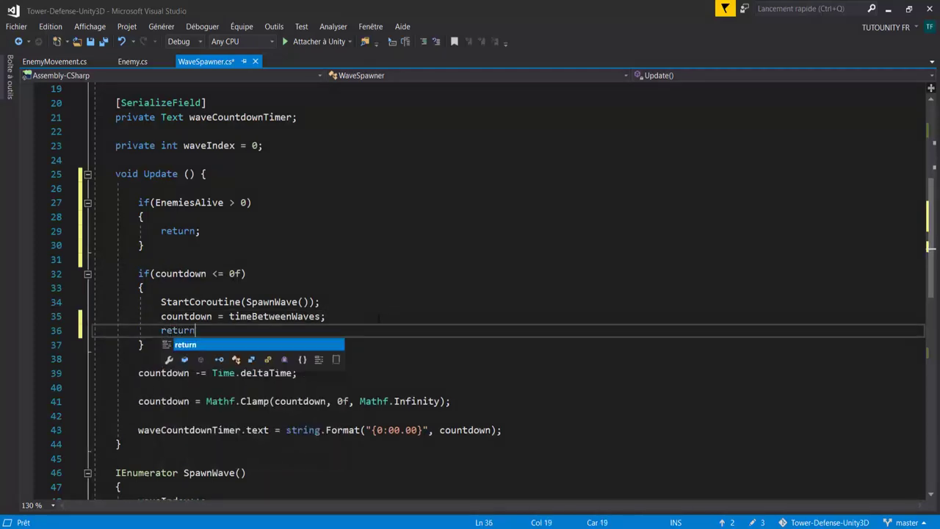
{"action": "type", "text": ";"}
{"action": "key", "text": "ctrl+s"}
Step: Highlight the countdown, timer lines and new return statements to explain the flow
{"action": "left_click_drag", "start_coordinate": [138, 373], "coordinate": [503, 430]}
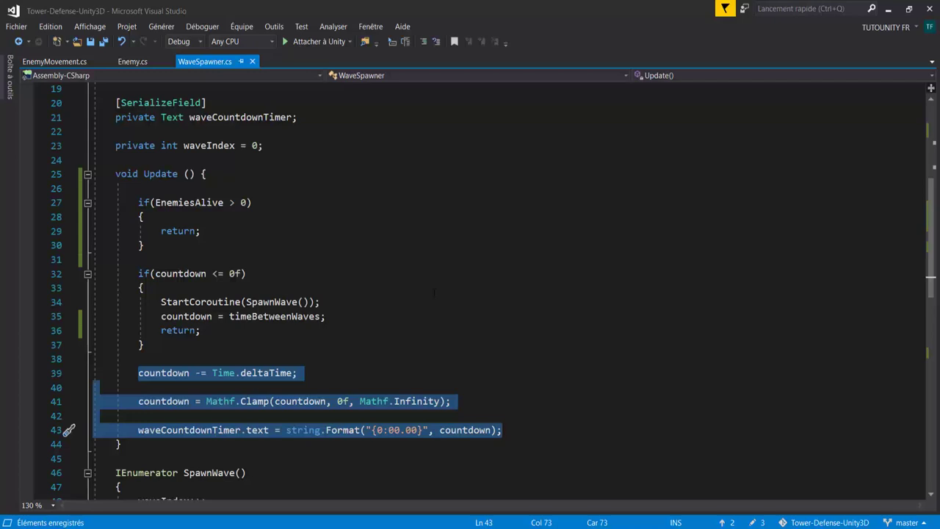
{"action": "left_click", "coordinate": [145, 344]}
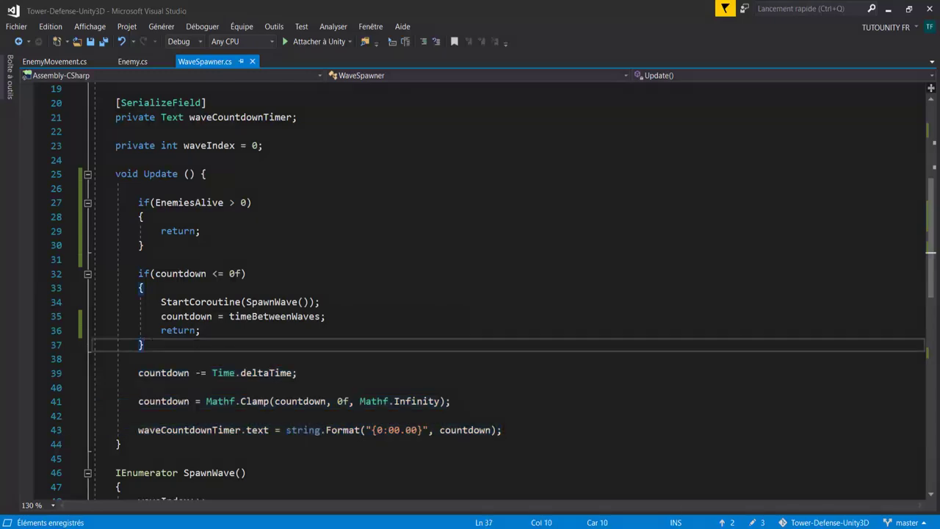
{"action": "left_click_drag", "start_coordinate": [138, 273], "coordinate": [502, 430]}
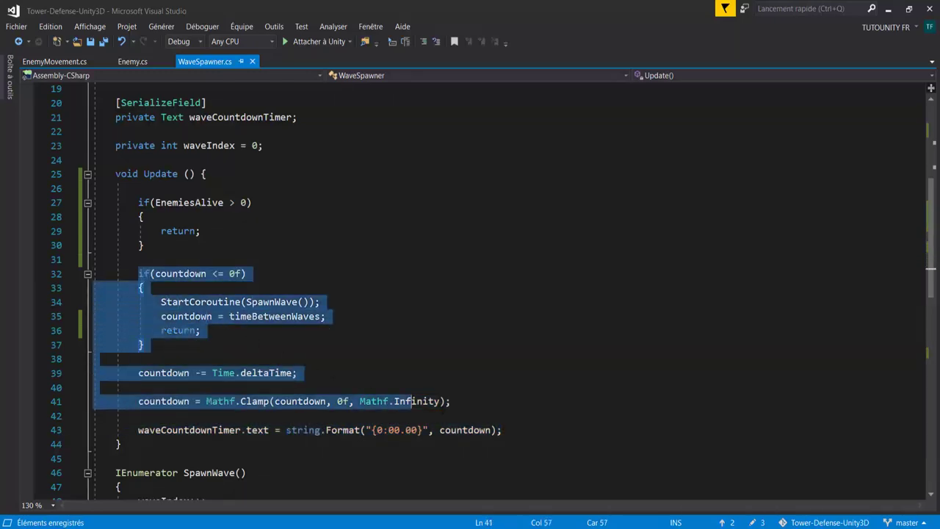
{"action": "left_click_drag", "start_coordinate": [139, 373], "coordinate": [502, 430]}
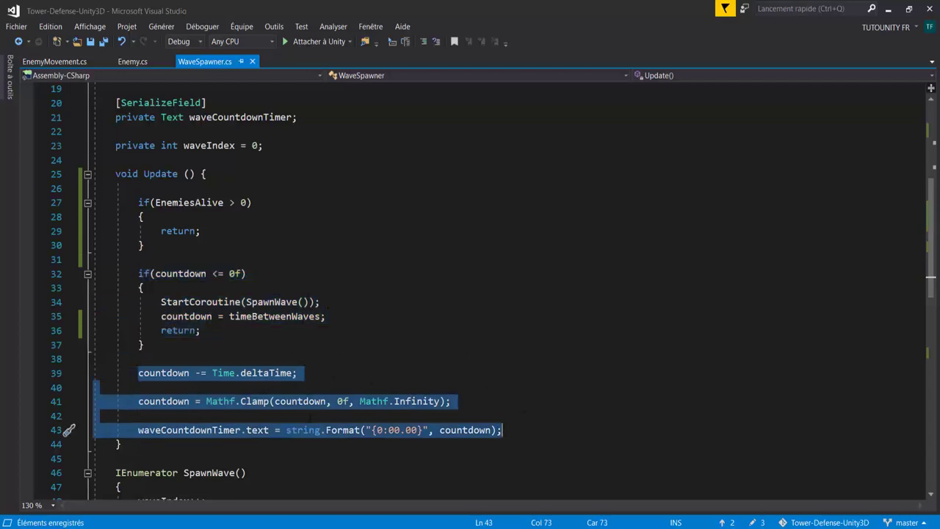
{"action": "left_click", "coordinate": [200, 330]}
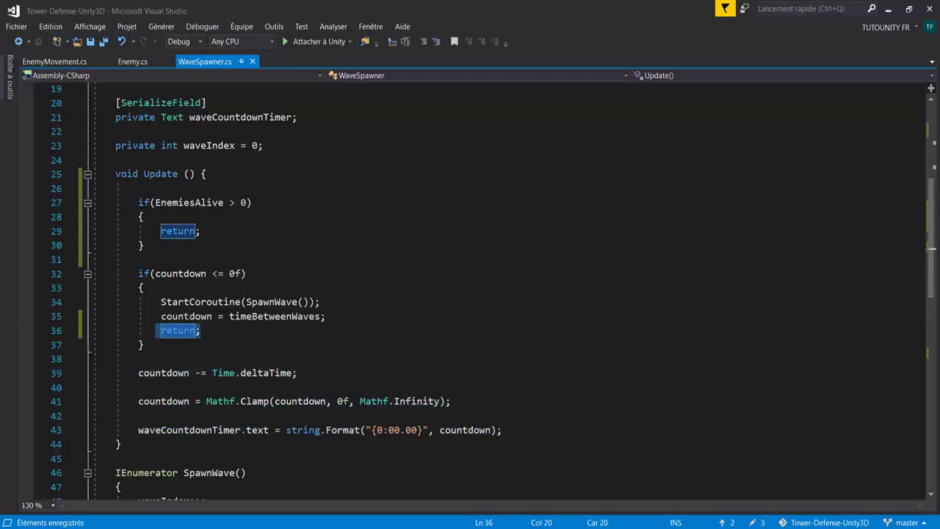
{"action": "left_click", "coordinate": [229, 316]}
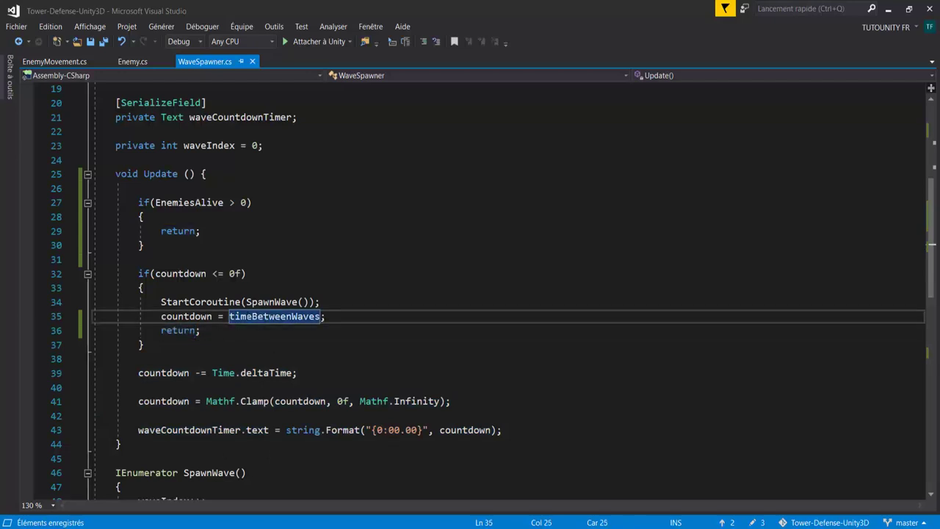
{"action": "key", "text": "alt+Tab"}
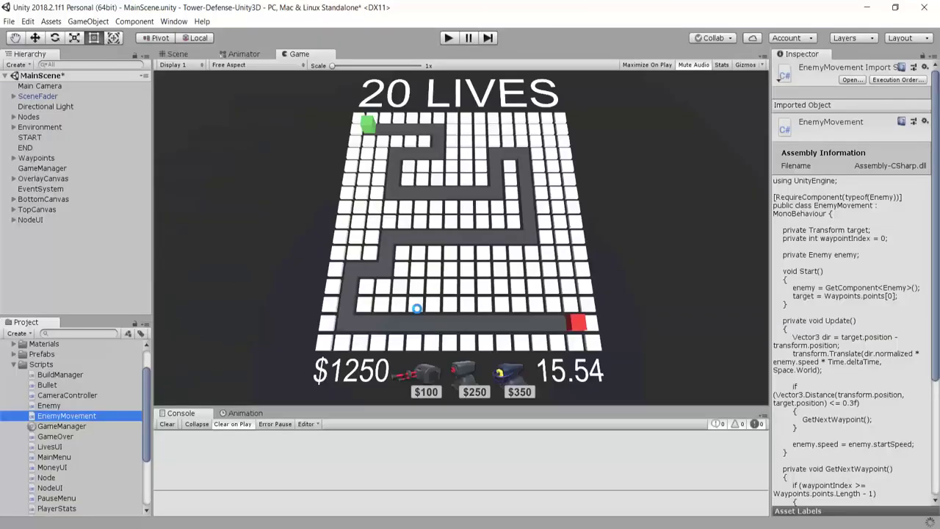
Step: Set the Enemy prefab's Start Speed to 20 in the Inspector
{"action": "left_click", "coordinate": [14, 365]}
{"action": "left_click", "coordinate": [14, 388]}
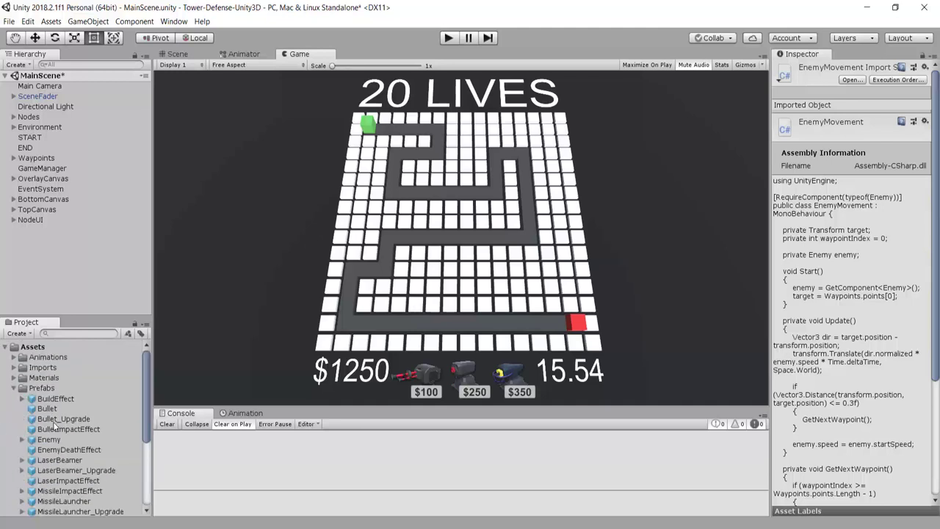
{"action": "left_click", "coordinate": [49, 440]}
{"action": "left_click", "coordinate": [863, 352]}
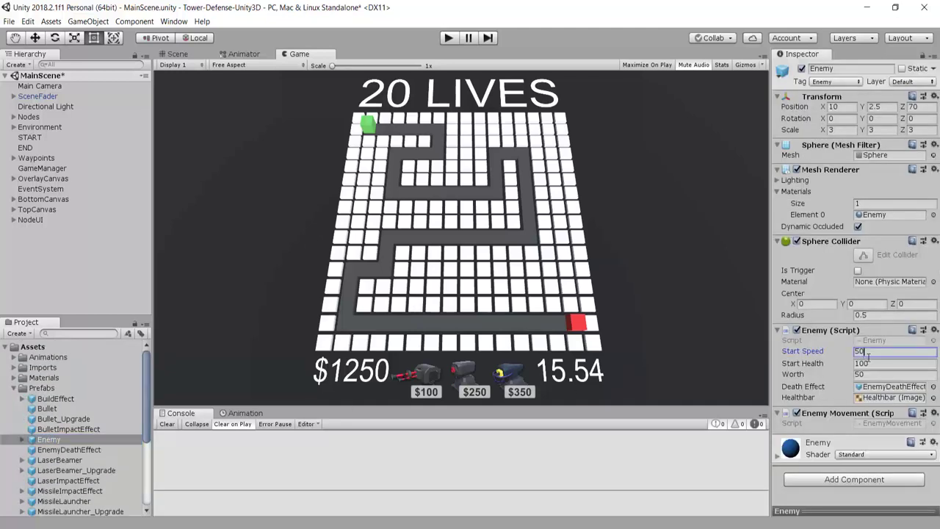
{"action": "type", "text": "12"}
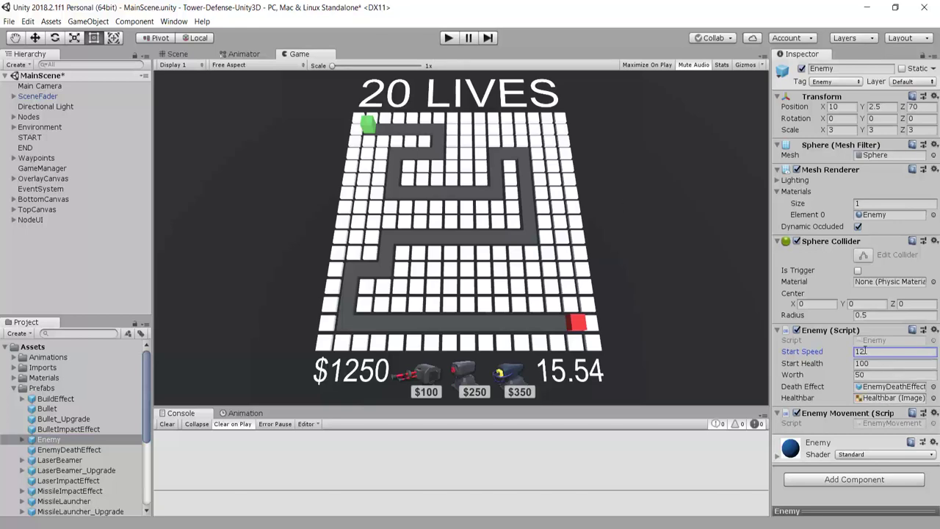
{"action": "key", "text": "BackSpace"}
{"action": "key", "text": "BackSpace"}
{"action": "type", "text": "20"}
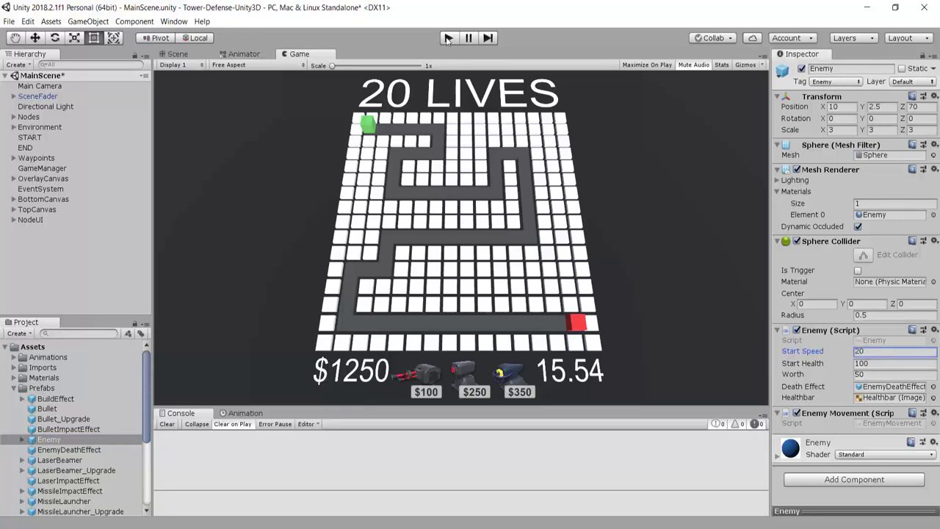
Step: Play-test with a $250 missile launcher built until game over, then stop play mode
{"action": "left_click", "coordinate": [447, 38]}
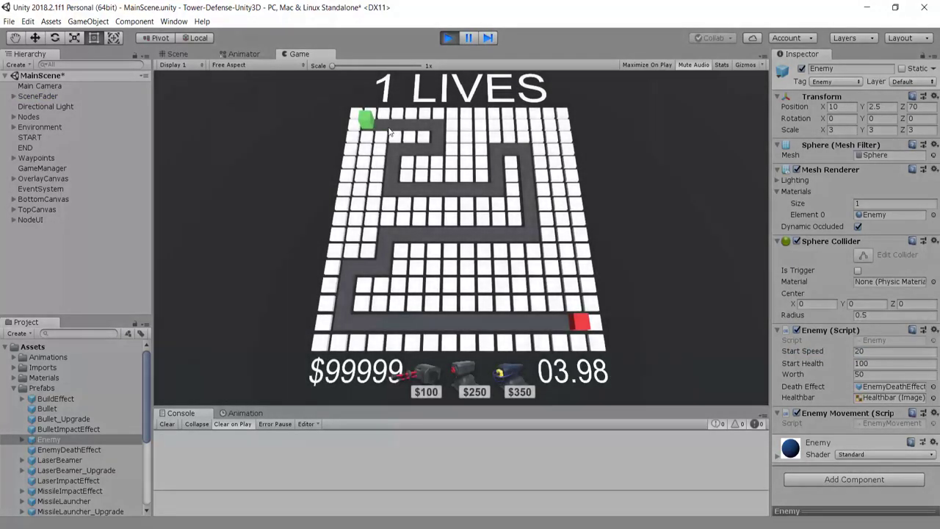
{"action": "left_click", "coordinate": [426, 373]}
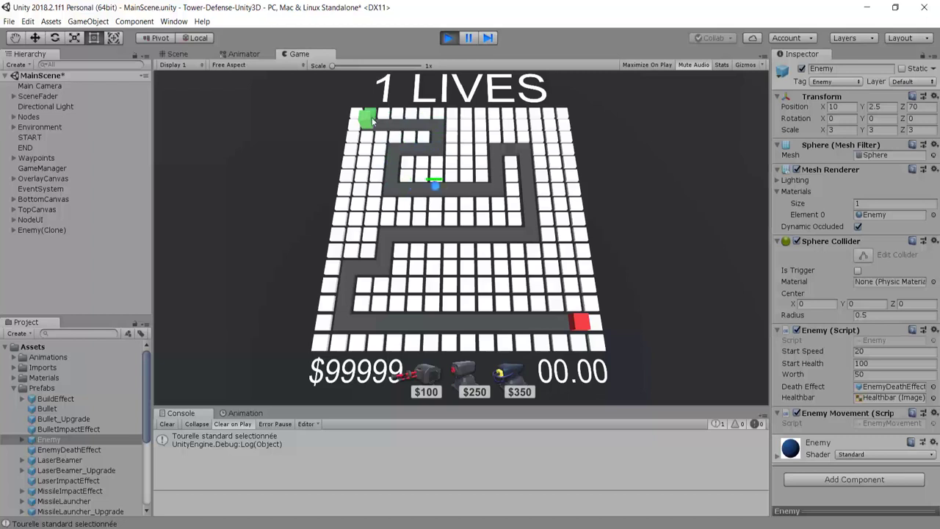
{"action": "left_click", "coordinate": [475, 376]}
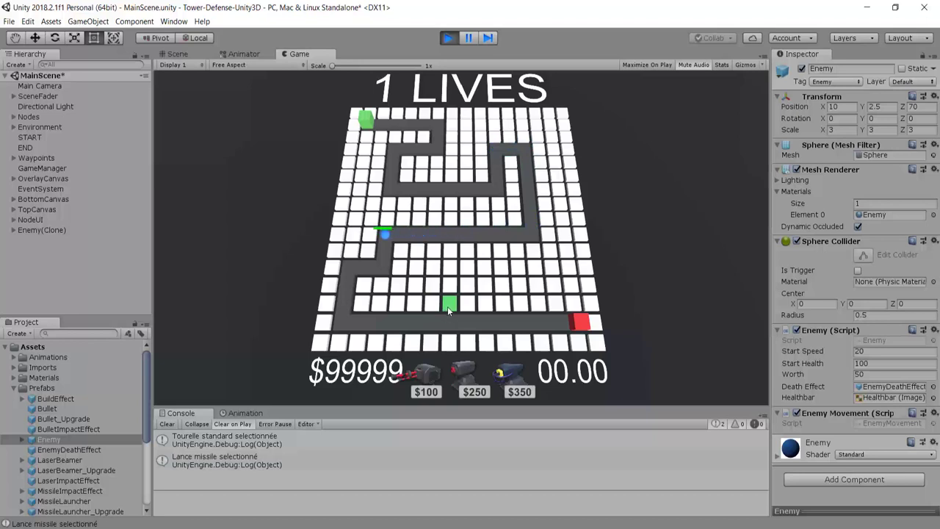
{"action": "left_click", "coordinate": [448, 306]}
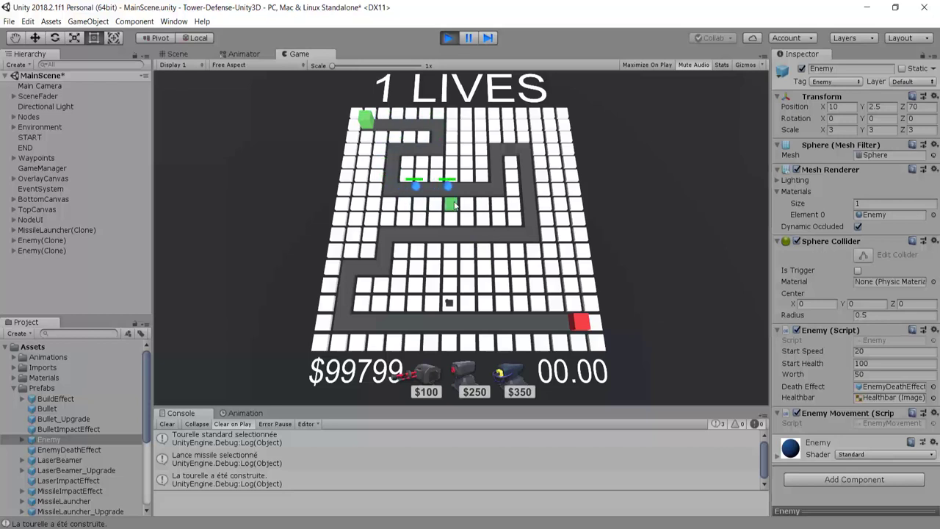
{"action": "scroll", "coordinate": [576, 137], "scroll_direction": "down", "scroll_amount": 2}
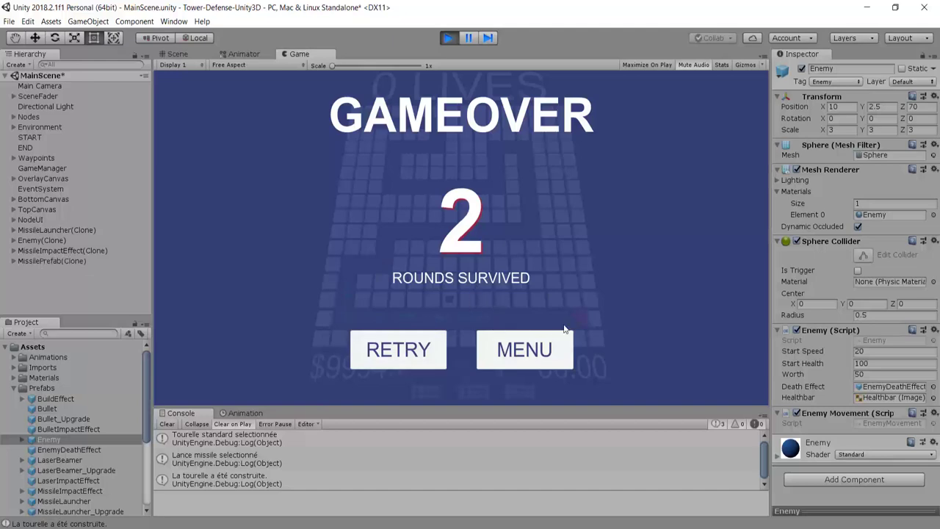
{"action": "left_click", "coordinate": [448, 38]}
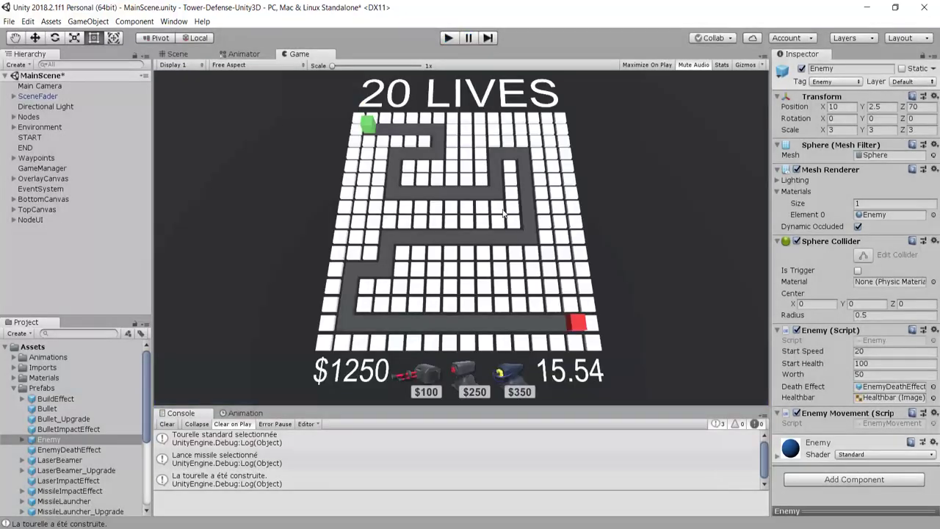
Step: Clear the Console, make its panel slightly taller, and collapse the Prefabs folder
{"action": "left_click", "coordinate": [168, 424]}
{"action": "left_click_drag", "start_coordinate": [487, 407], "coordinate": [488, 396]}
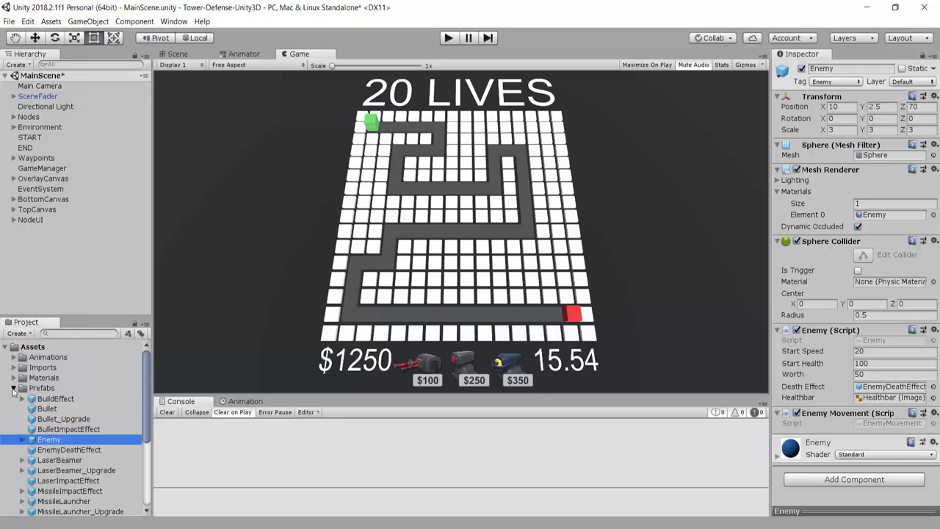
{"action": "left_click", "coordinate": [14, 389]}
Step: Create a C# script named Wave in the Scripts folder and open it in Visual Studio
{"action": "right_click", "coordinate": [41, 399]}
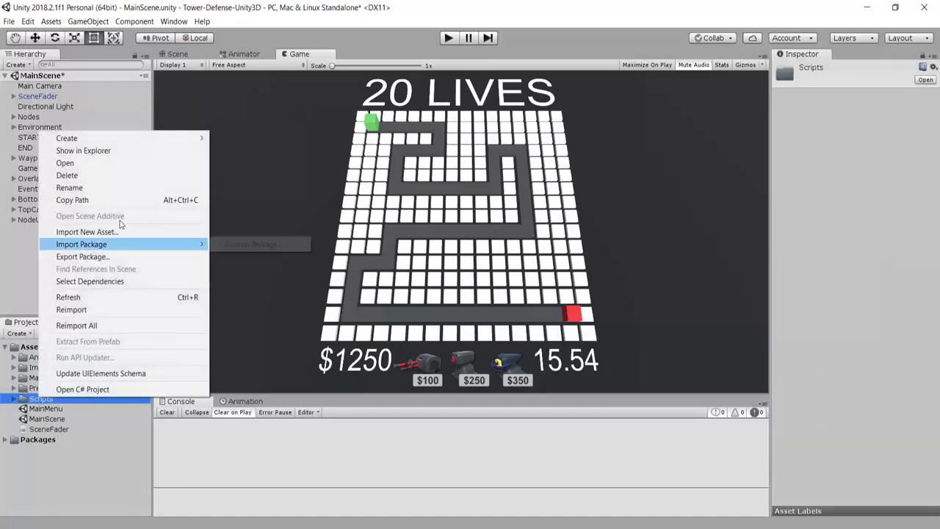
{"action": "mouse_move", "coordinate": [117, 139]}
{"action": "left_click", "coordinate": [240, 155]}
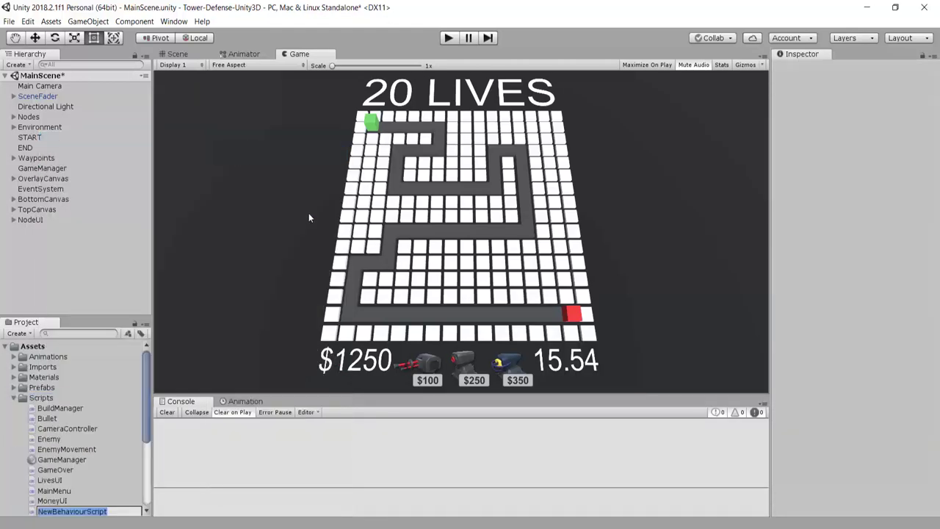
{"action": "type", "text": "Wave"}
{"action": "key", "text": "Return"}
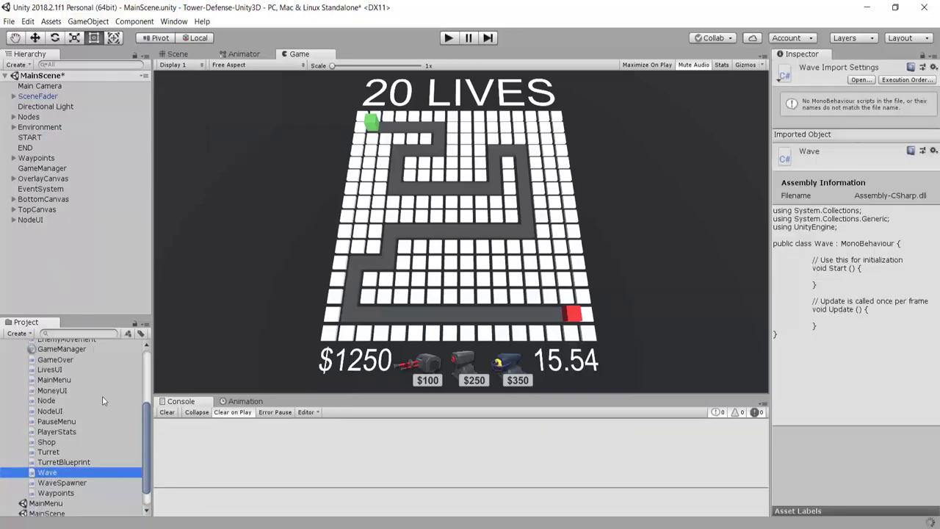
{"action": "double_click", "coordinate": [48, 474]}
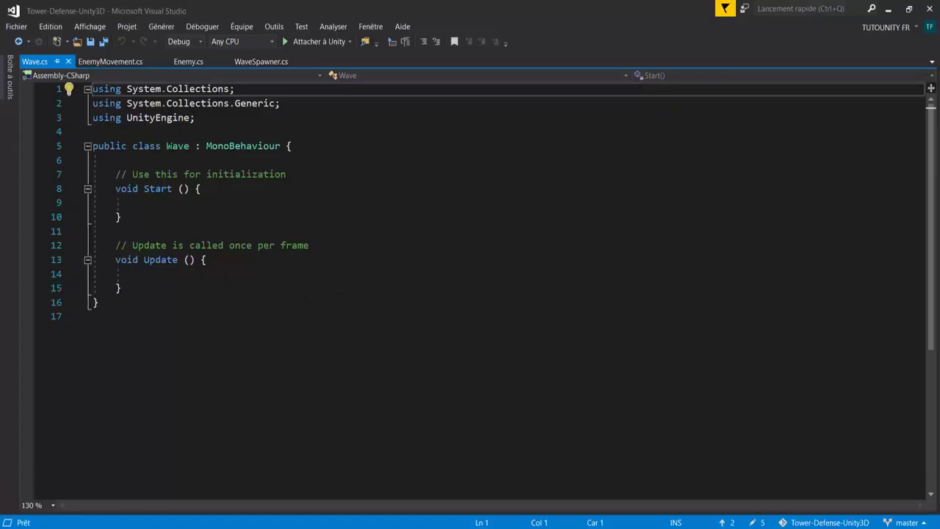
Step: Strip Wave.cs to a plain class by removing the unused usings, Start/Update and the MonoBehaviour base
{"action": "key", "text": "shift+Down"}
{"action": "key", "text": "shift+Down"}
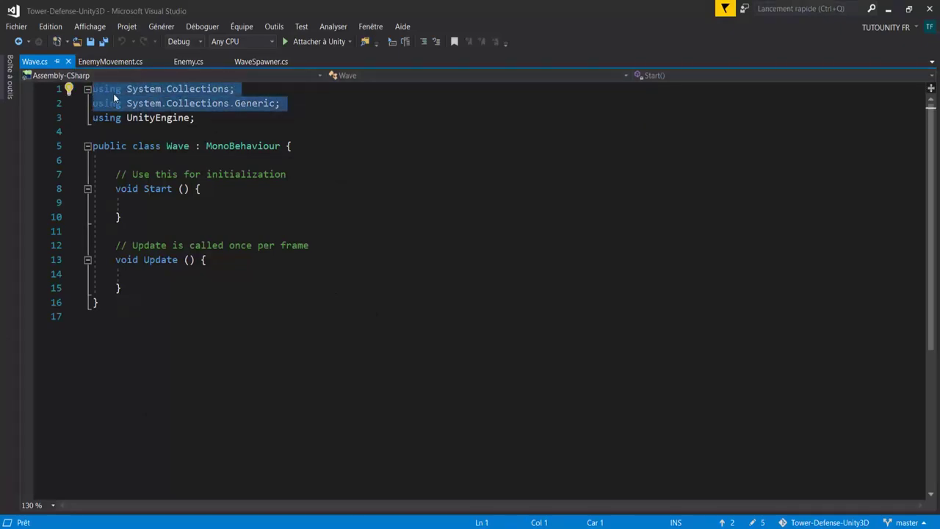
{"action": "key", "text": "Delete"}
{"action": "left_click", "coordinate": [115, 245]}
{"action": "key", "text": "shift+Up"}
{"action": "key", "text": "shift+Up"}
{"action": "key", "text": "shift+Up"}
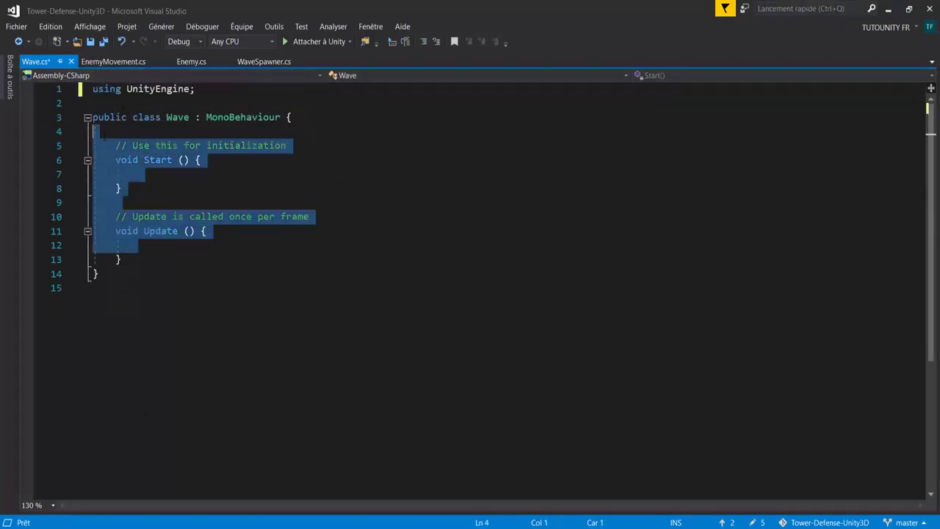
{"action": "key", "text": "Delete"}
{"action": "key", "text": "Delete"}
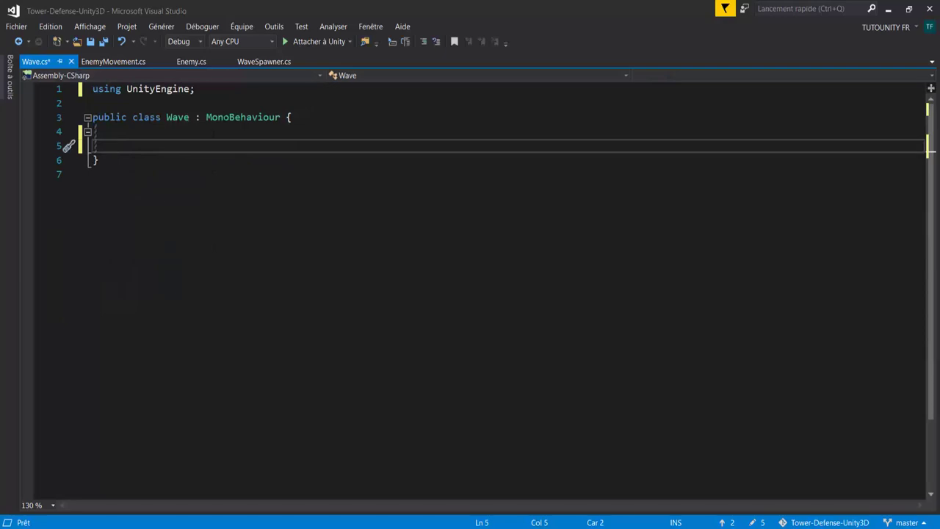
{"action": "double_click", "coordinate": [243, 117]}
{"action": "key", "text": "BackSpace"}
{"action": "key", "text": "BackSpace"}
{"action": "left_click", "coordinate": [115, 132]}
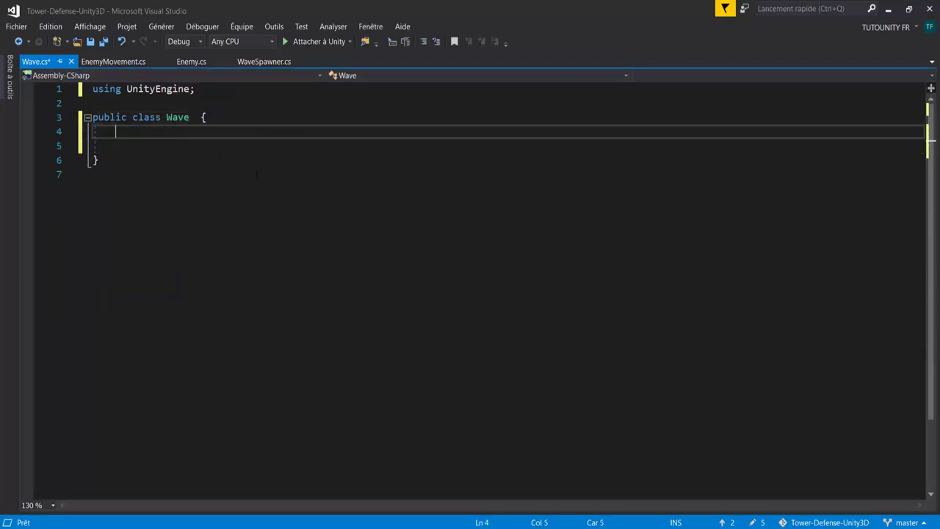
{"action": "key", "text": "Return"}
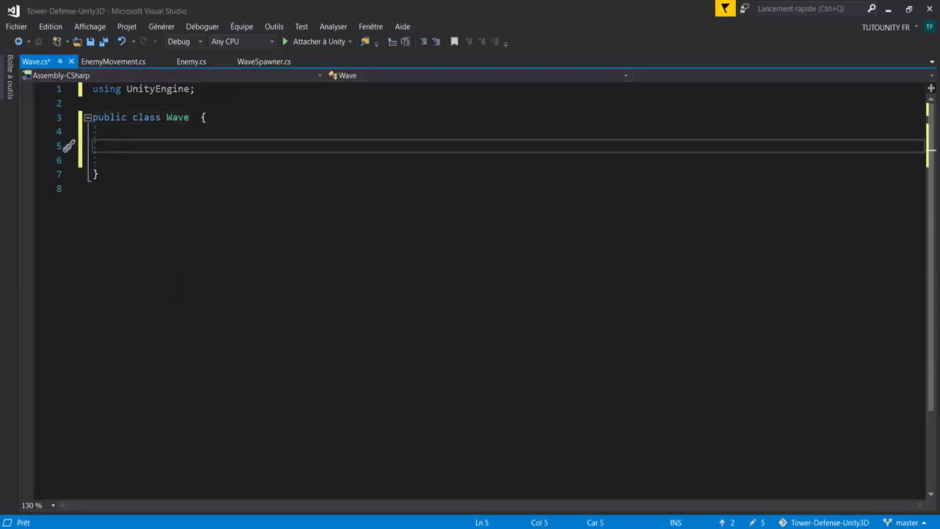
{"action": "left_click", "coordinate": [202, 118]}
{"action": "key", "text": "BackSpace"}
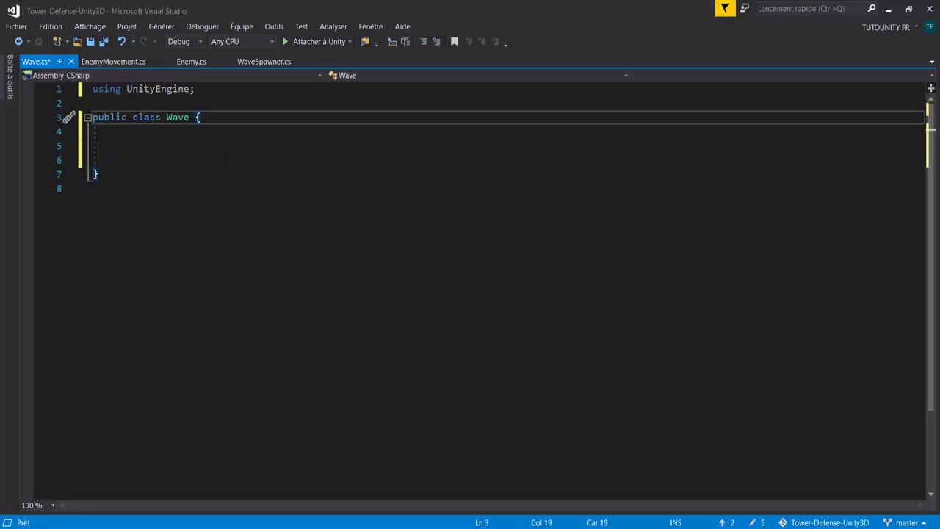
{"action": "left_click", "coordinate": [217, 147]}
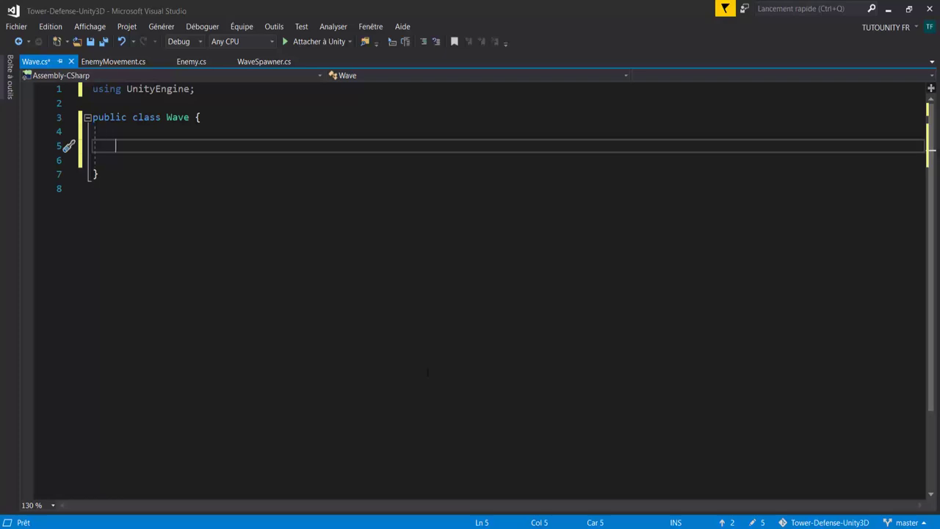
Step: Add public GameObject enemy, int count and float rate fields, save, and insert a blank line above the class
{"action": "type", "text": "public G"}
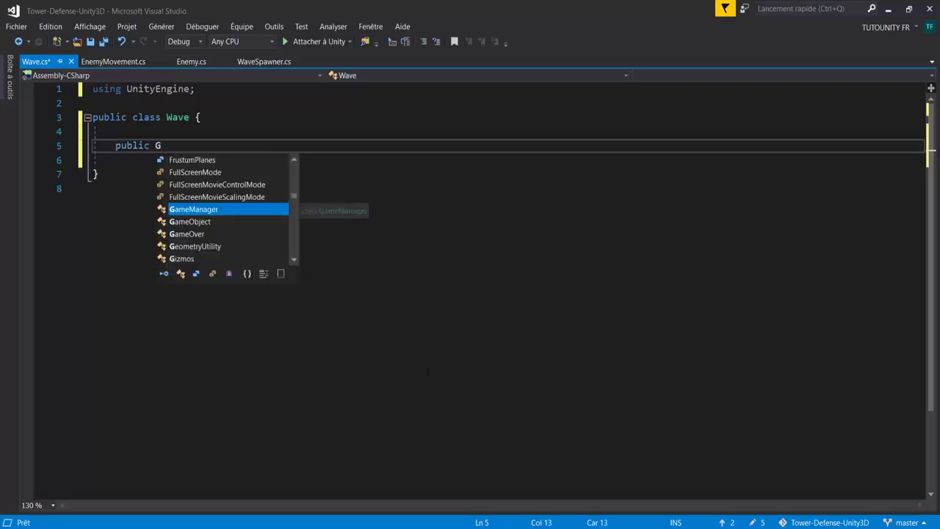
{"action": "type", "text": "ameObject "}
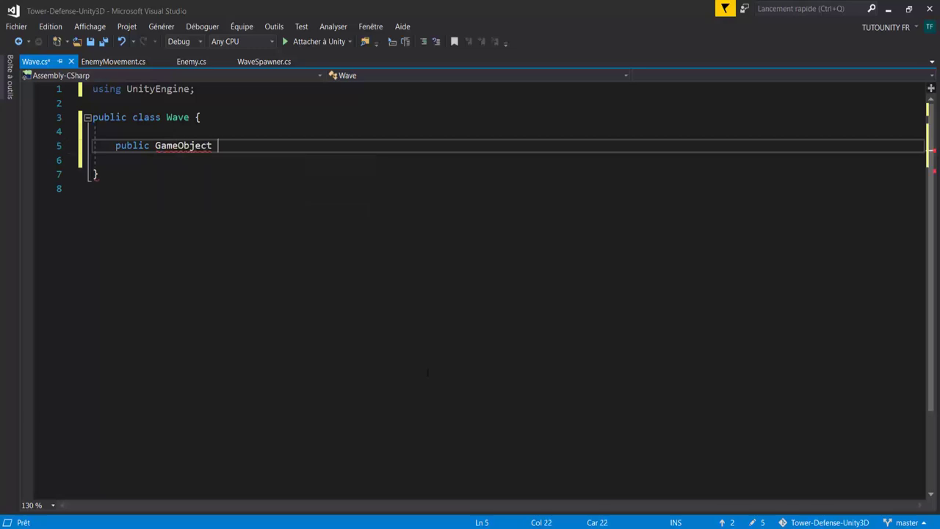
{"action": "type", "text": "enemy"}
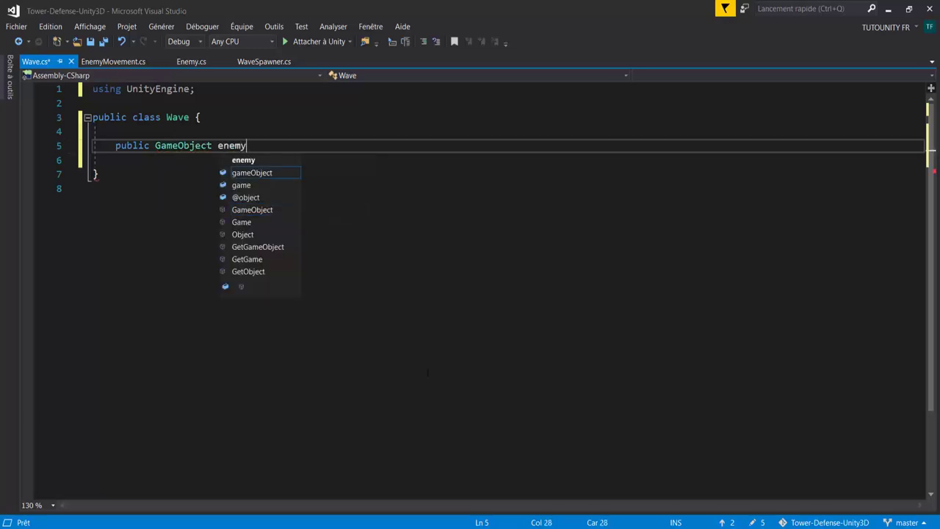
{"action": "type", "text": ";"}
{"action": "key", "text": "Return"}
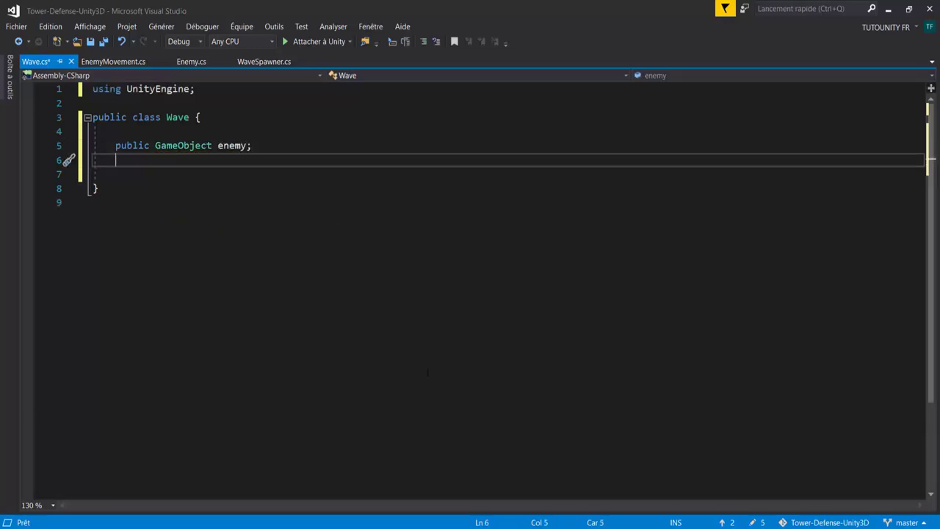
{"action": "type", "text": "public "}
{"action": "type", "text": "int cou"}
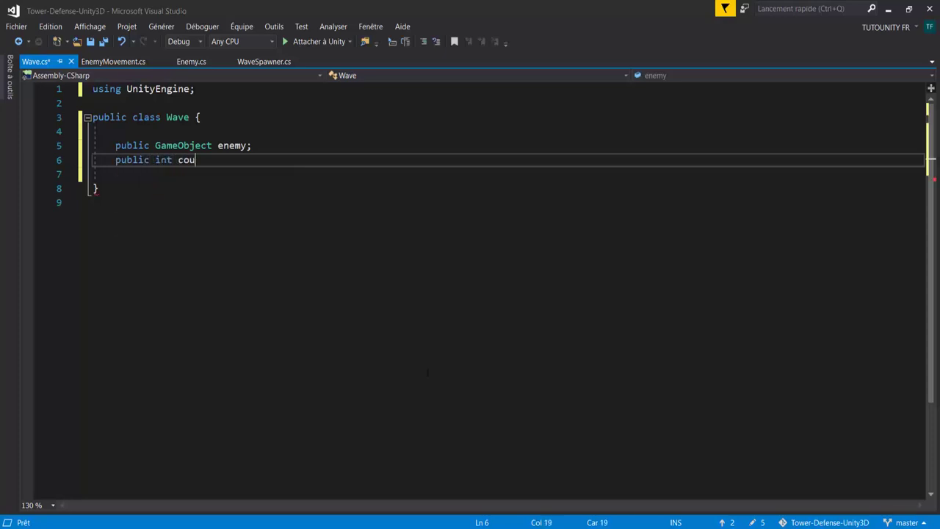
{"action": "type", "text": "nt;"}
{"action": "key", "text": "Return"}
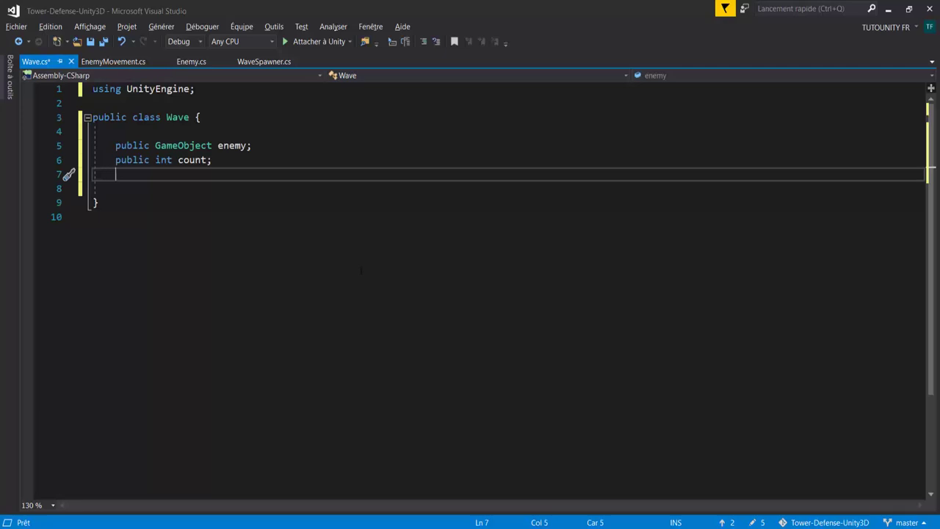
{"action": "type", "text": "public "}
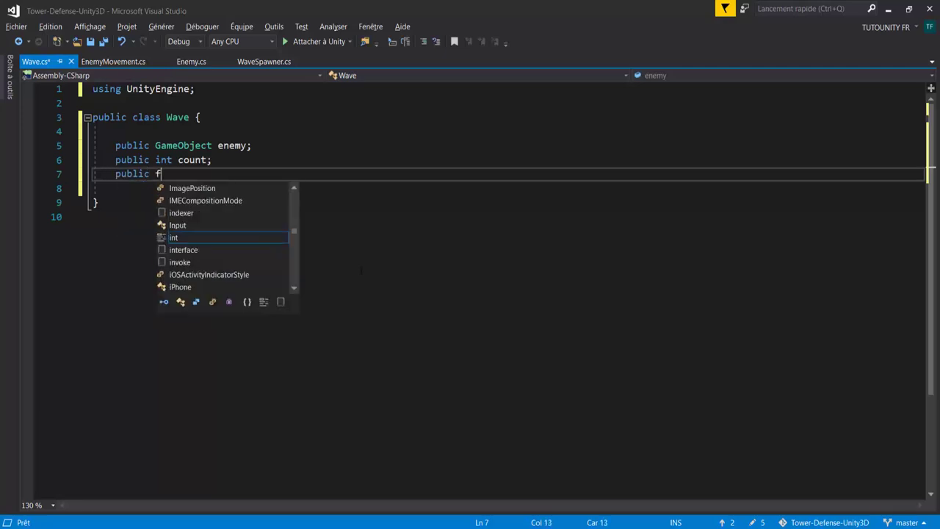
{"action": "type", "text": "float rate;"}
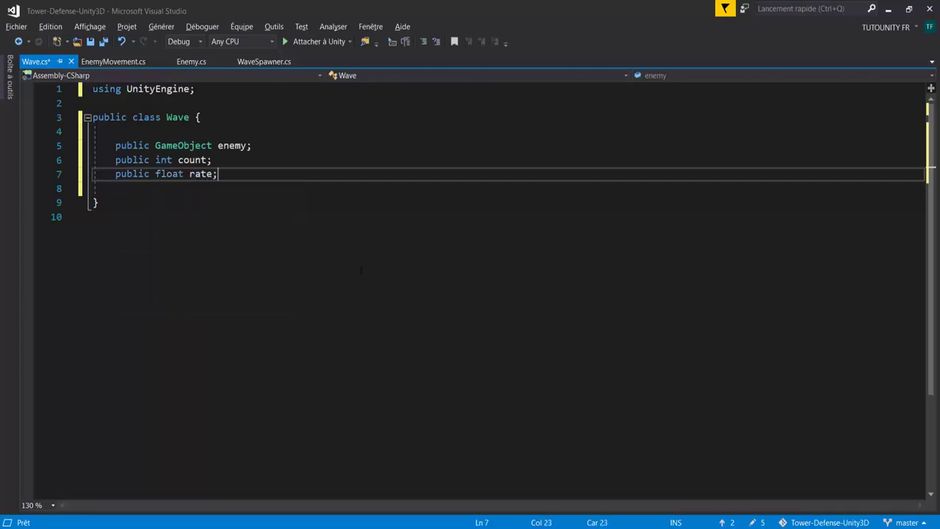
{"action": "key", "text": "Left"}
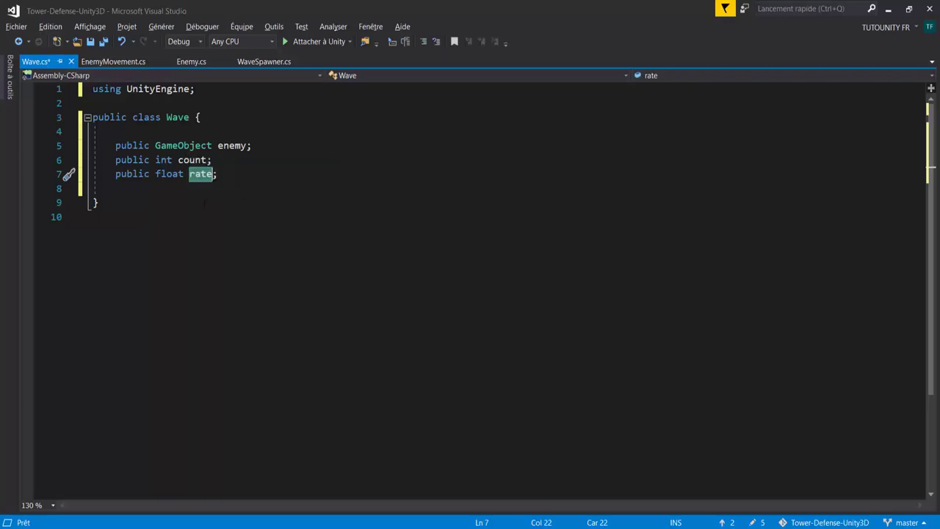
{"action": "left_click", "coordinate": [218, 173]}
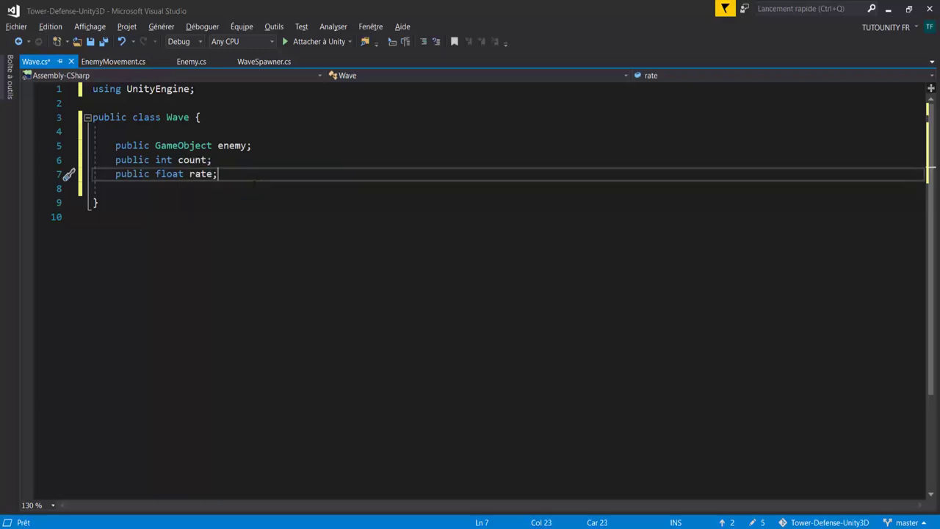
{"action": "key", "text": "ctrl+s"}
{"action": "left_click", "coordinate": [235, 103]}
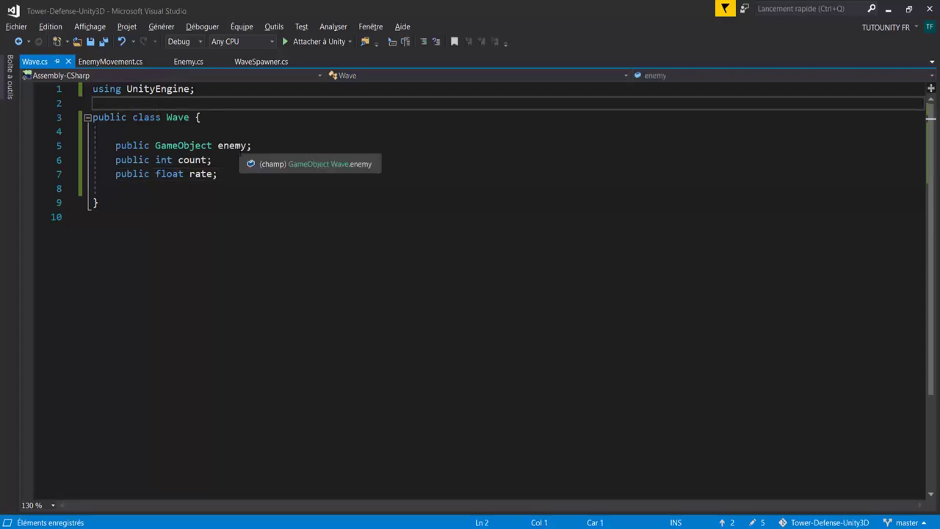
{"action": "key", "text": "Return"}
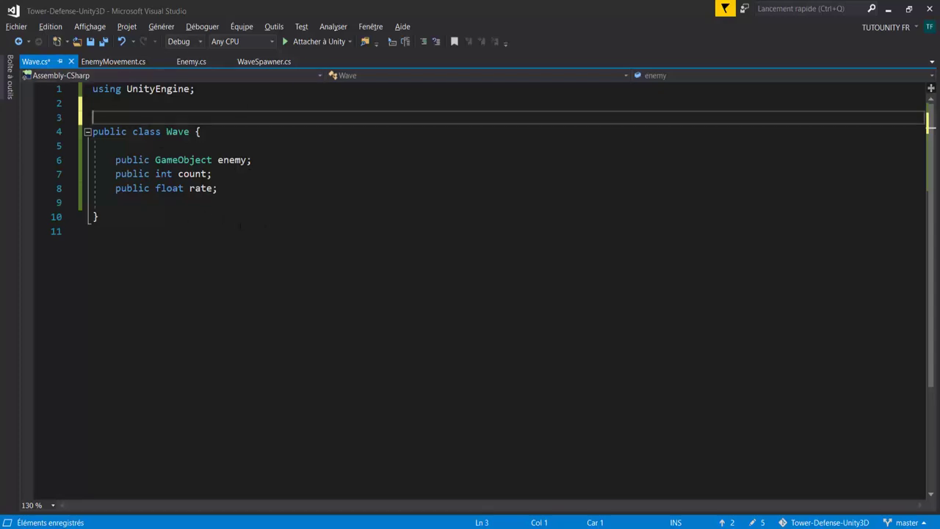
Step: Mark the Wave class with [System.Serializable] using autocomplete and save Wave.cs
{"action": "type", "text": "["}
{"action": "type", "text": "sys"}
{"action": "key", "text": "Tab"}
{"action": "type", "text": ".seria"}
{"action": "key", "text": "Tab"}
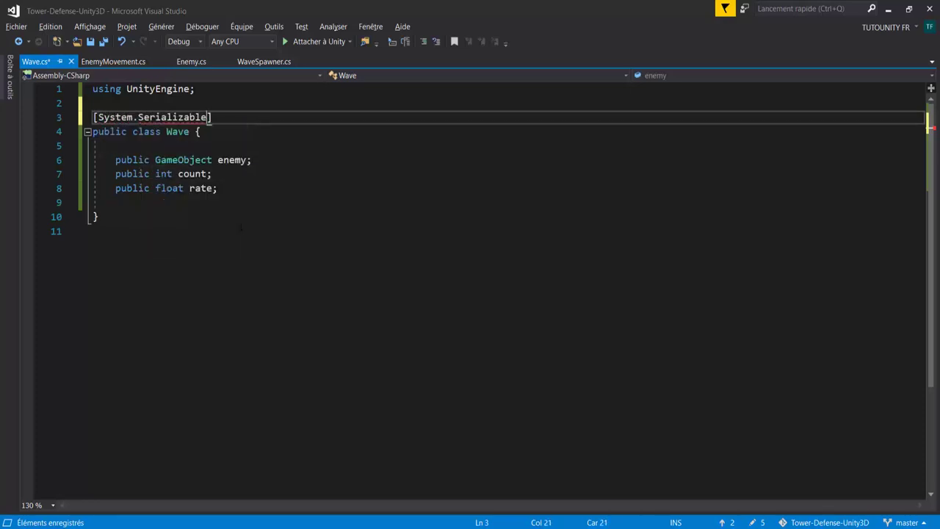
{"action": "key", "text": "ctrl+s"}
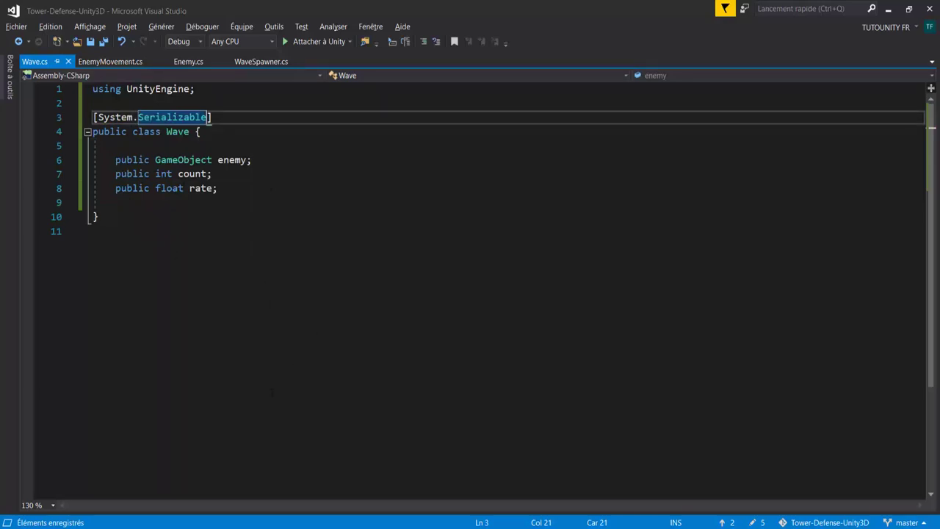
Step: In WaveSpawner.cs, replace the [SerializeField] enemyPrefab field with public Wave[] waves;, save, and return to Unity to recompile
{"action": "left_click", "coordinate": [263, 62]}
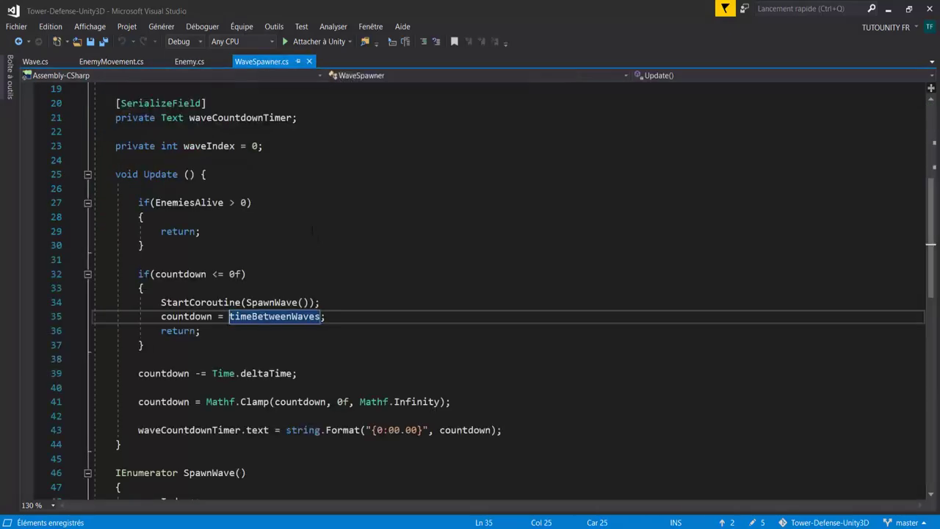
{"action": "scroll", "coordinate": [373, 277], "scroll_direction": "up", "scroll_amount": 6}
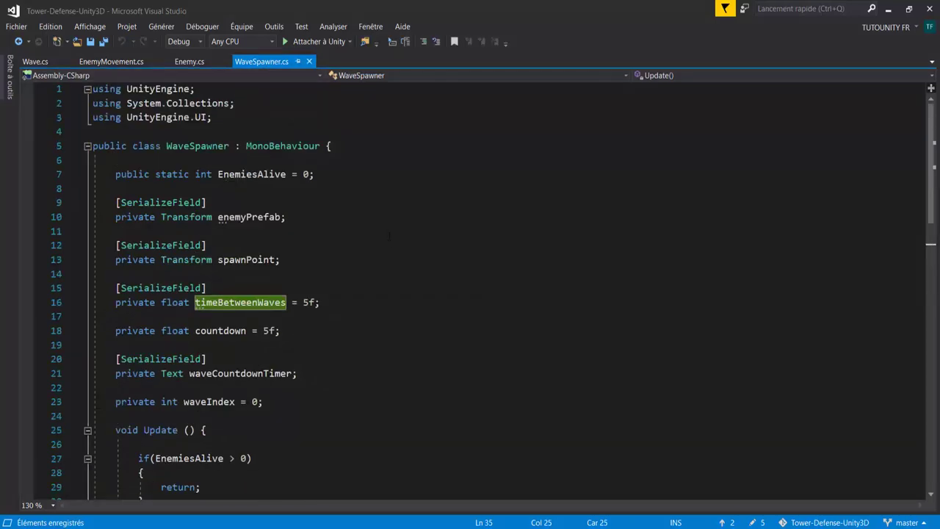
{"action": "left_click_drag", "start_coordinate": [286, 217], "coordinate": [115, 217]}
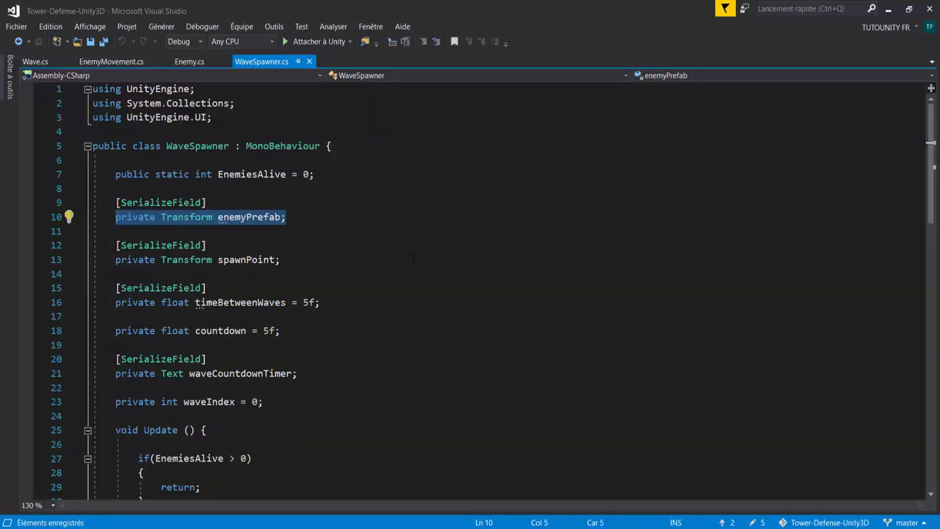
{"action": "key", "text": "BackSpace"}
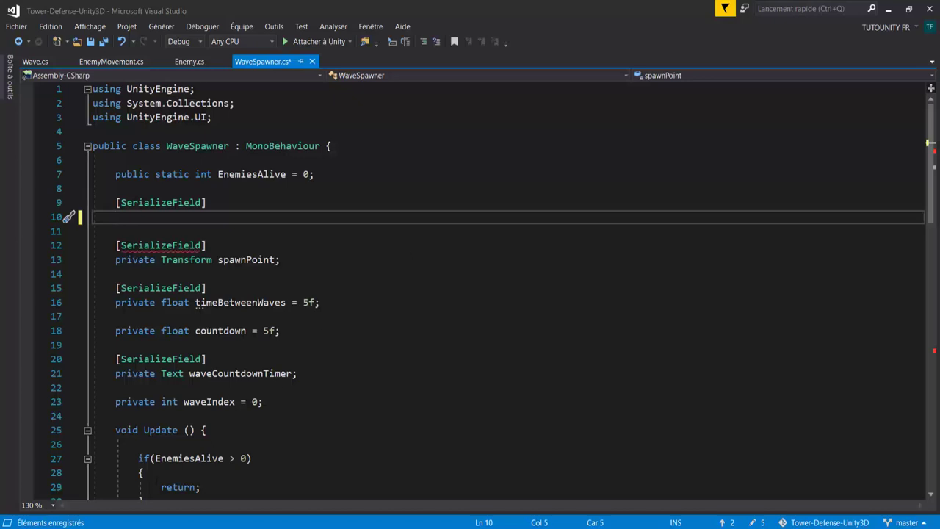
{"action": "key", "text": "shift+Up"}
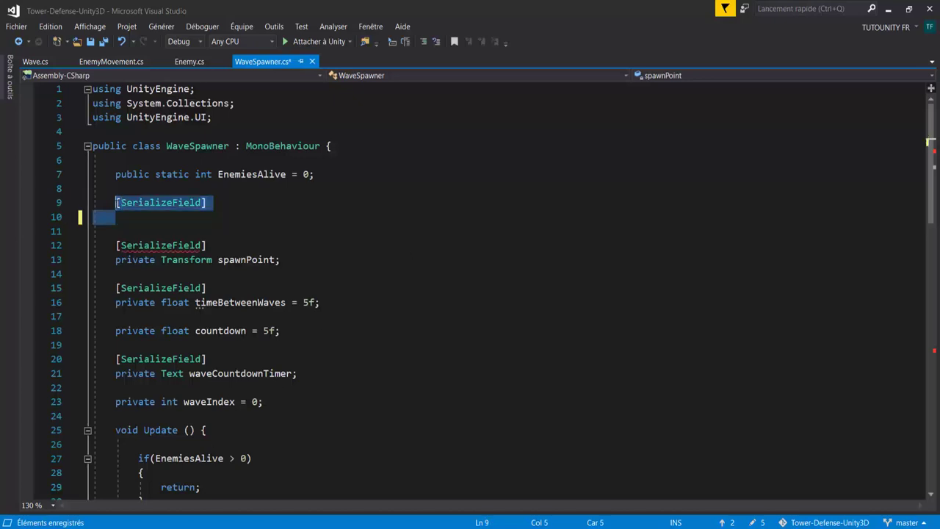
{"action": "key", "text": "BackSpace"}
{"action": "type", "text": "public "}
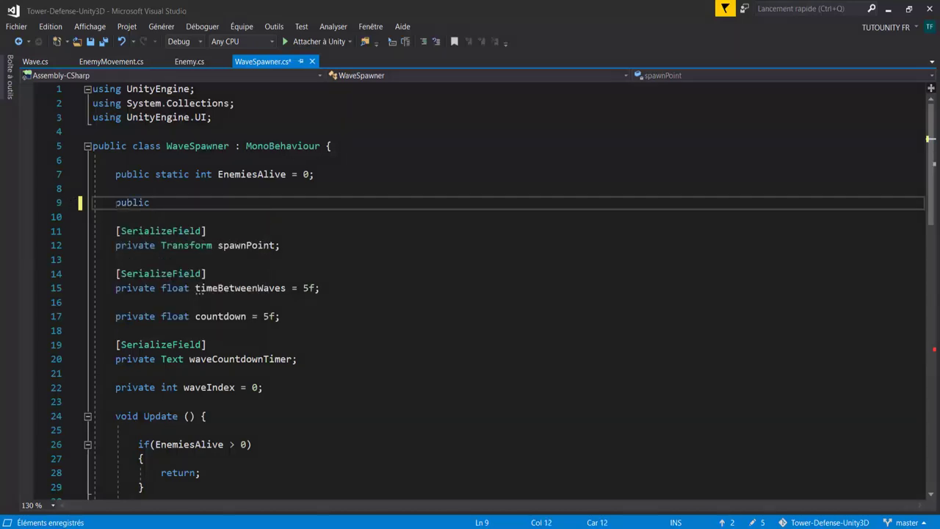
{"action": "type", "text": "Wave"}
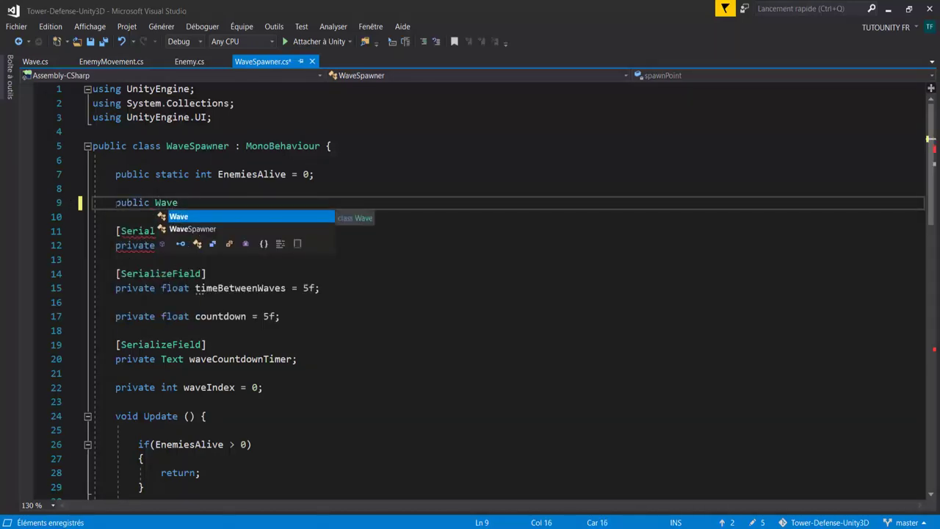
{"action": "type", "text": "["}
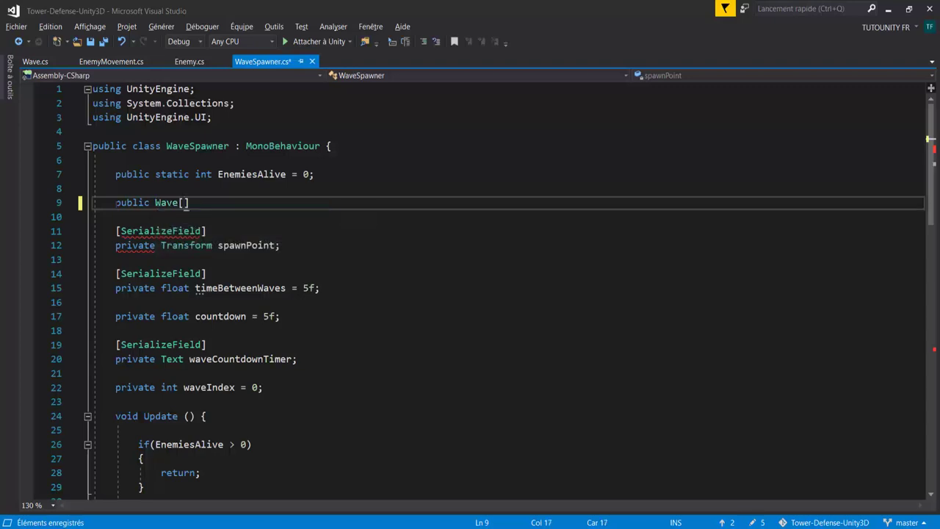
{"action": "type", "text": "] "}
{"action": "type", "text": "waves;"}
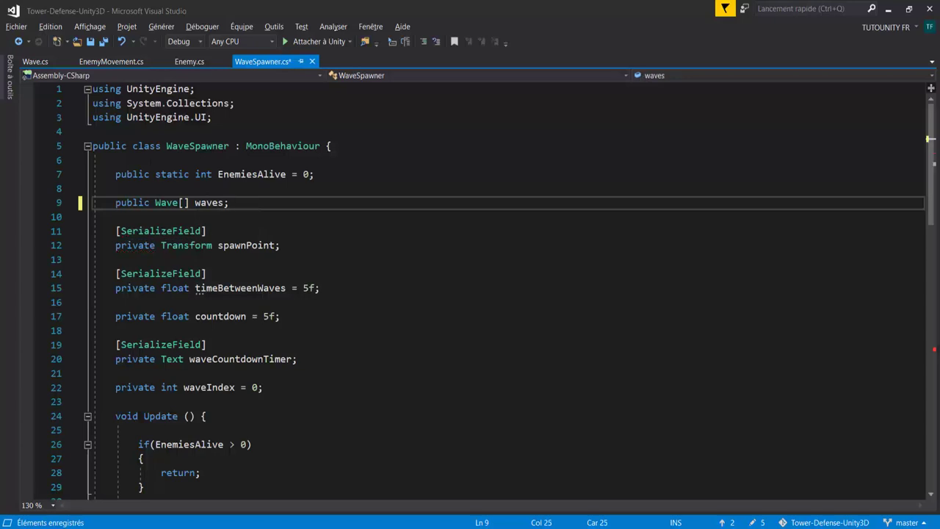
{"action": "left_click_drag", "start_coordinate": [115, 203], "coordinate": [230, 203]}
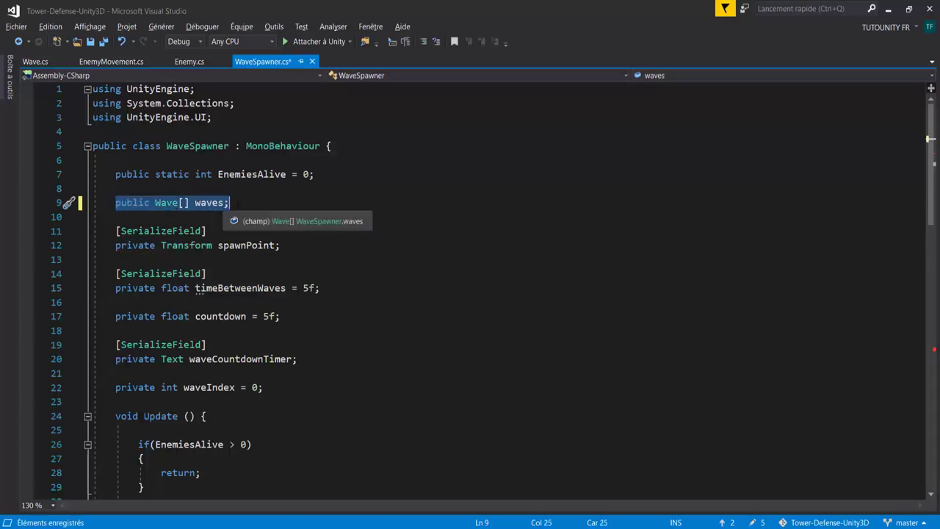
{"action": "left_click", "coordinate": [234, 203]}
{"action": "key", "text": "ctrl+s"}
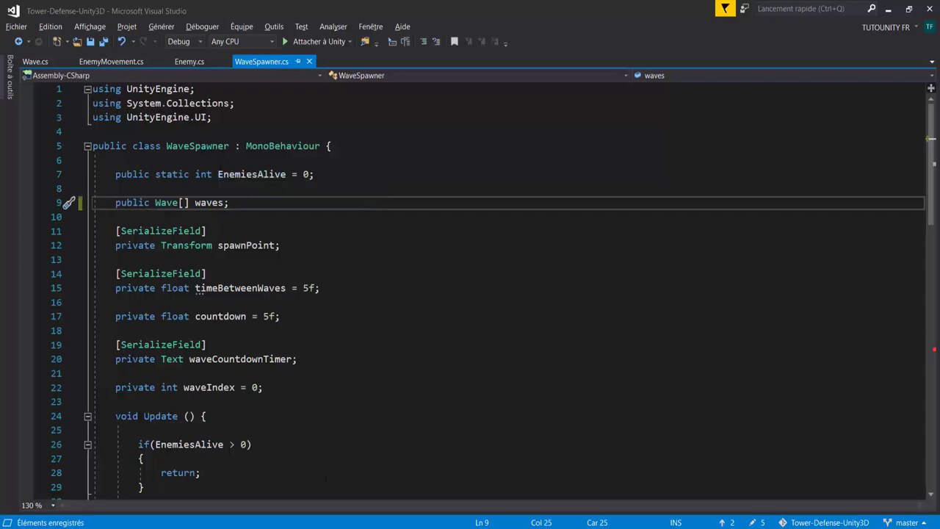
{"action": "key", "text": "alt+Tab"}
{"action": "scroll", "coordinate": [485, 294], "scroll_direction": "down", "scroll_amount": 4}
{"action": "scroll", "coordinate": [485, 294], "scroll_direction": "down", "scroll_amount": 4}
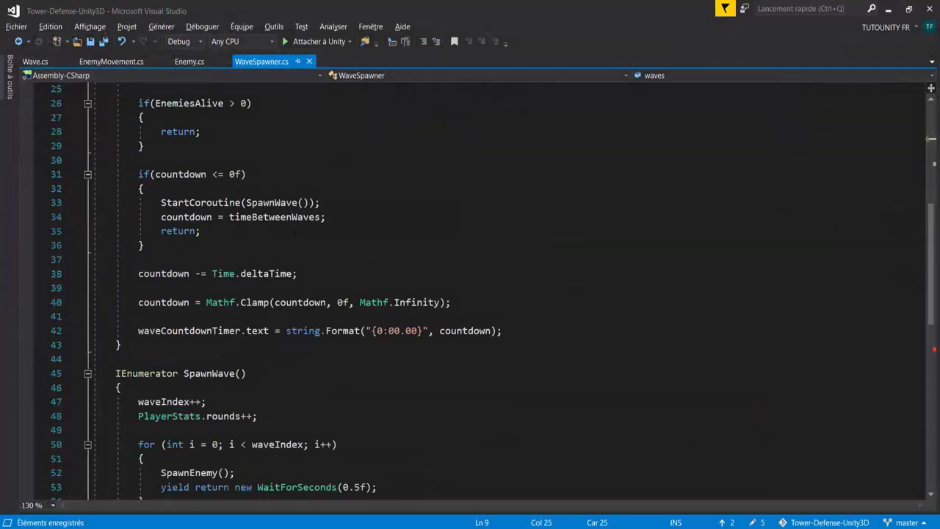
{"action": "scroll", "coordinate": [484, 294], "scroll_direction": "up", "scroll_amount": 5}
{"action": "scroll", "coordinate": [485, 294], "scroll_direction": "up", "scroll_amount": 1}
{"action": "scroll", "coordinate": [485, 294], "scroll_direction": "down", "scroll_amount": 5}
{"action": "scroll", "coordinate": [485, 294], "scroll_direction": "down", "scroll_amount": 4}
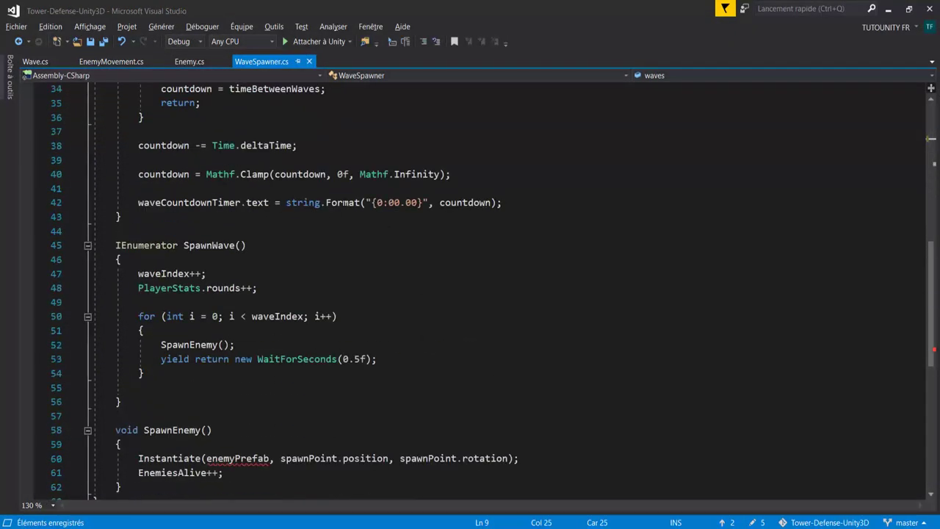
{"action": "scroll", "coordinate": [485, 294], "scroll_direction": "down", "scroll_amount": 3}
{"action": "scroll", "coordinate": [485, 294], "scroll_direction": "down", "scroll_amount": 1}
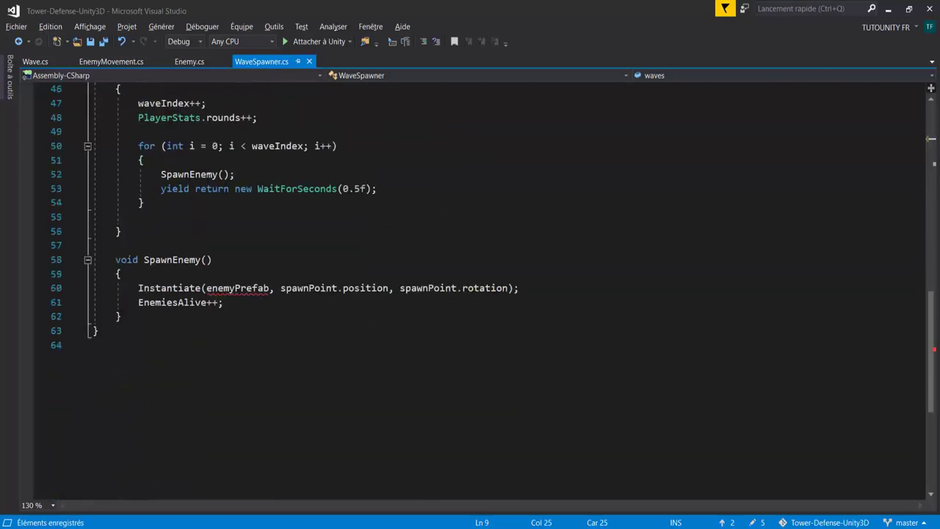
{"action": "left_click_drag", "start_coordinate": [94, 331], "coordinate": [116, 259]}
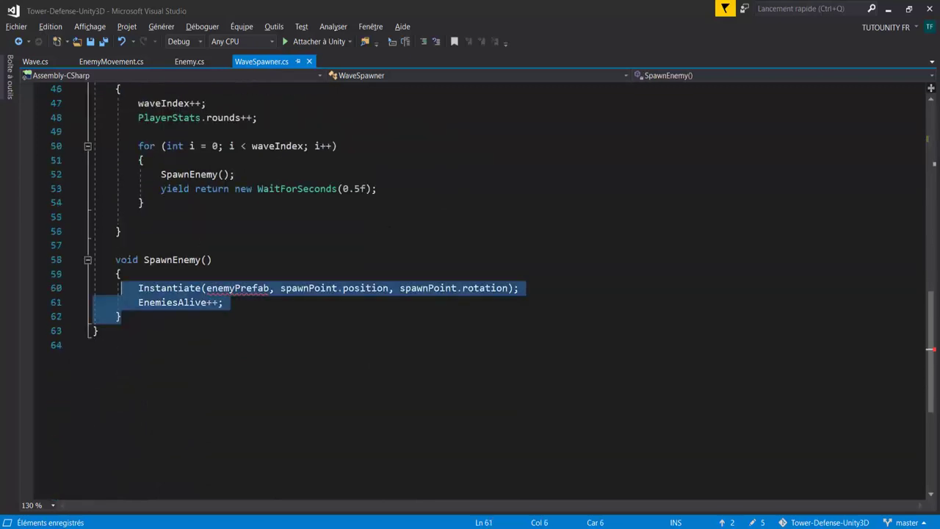
{"action": "left_click", "coordinate": [246, 288]}
{"action": "scroll", "coordinate": [272, 290], "scroll_direction": "up", "scroll_amount": 2}
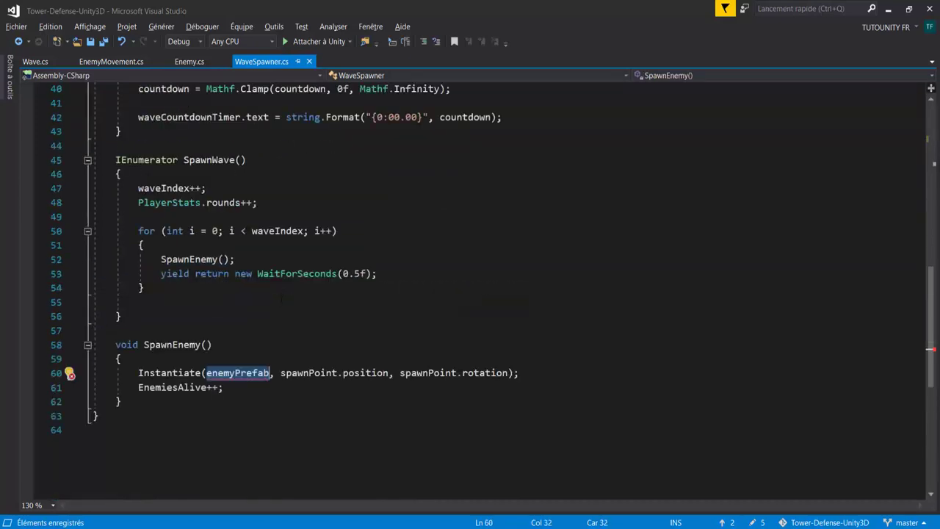
{"action": "scroll", "coordinate": [293, 374], "scroll_direction": "up", "scroll_amount": 2}
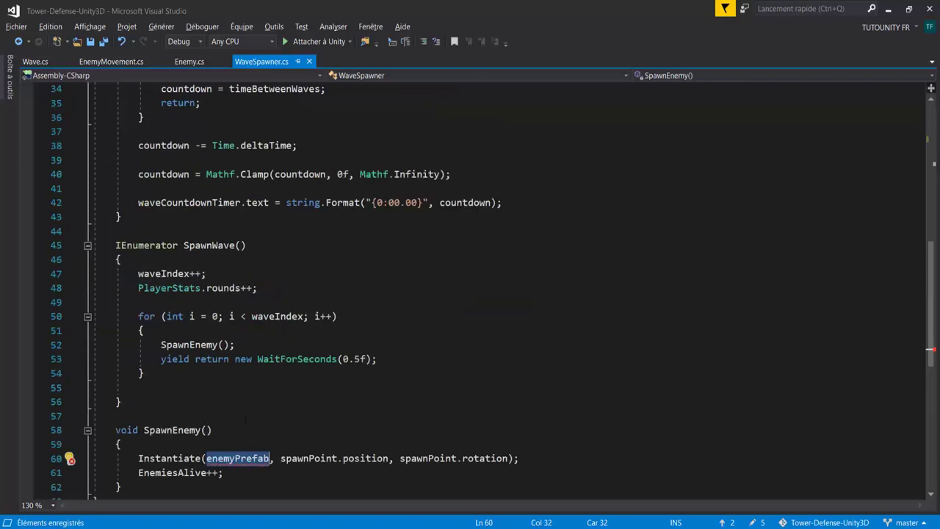
{"action": "left_click_drag", "start_coordinate": [220, 401], "coordinate": [115, 245]}
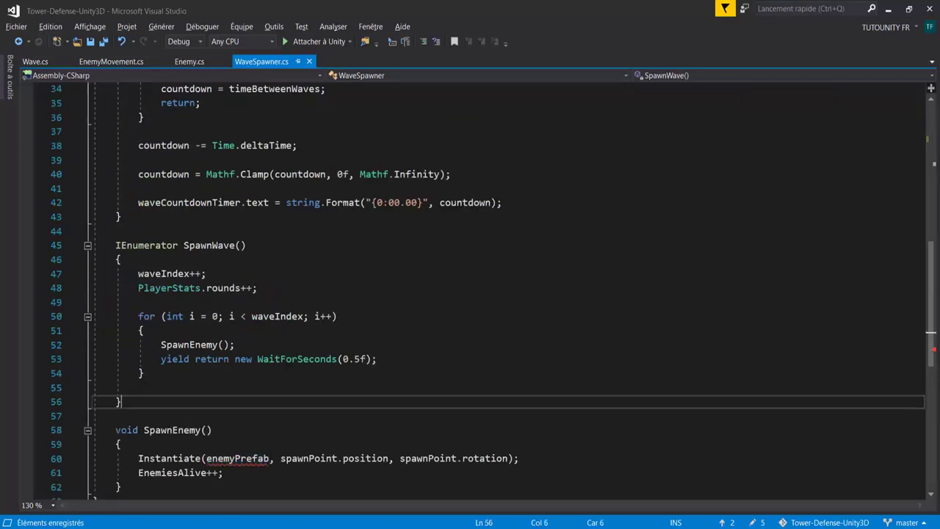
{"action": "left_click", "coordinate": [269, 263]}
{"action": "double_click", "coordinate": [163, 273]}
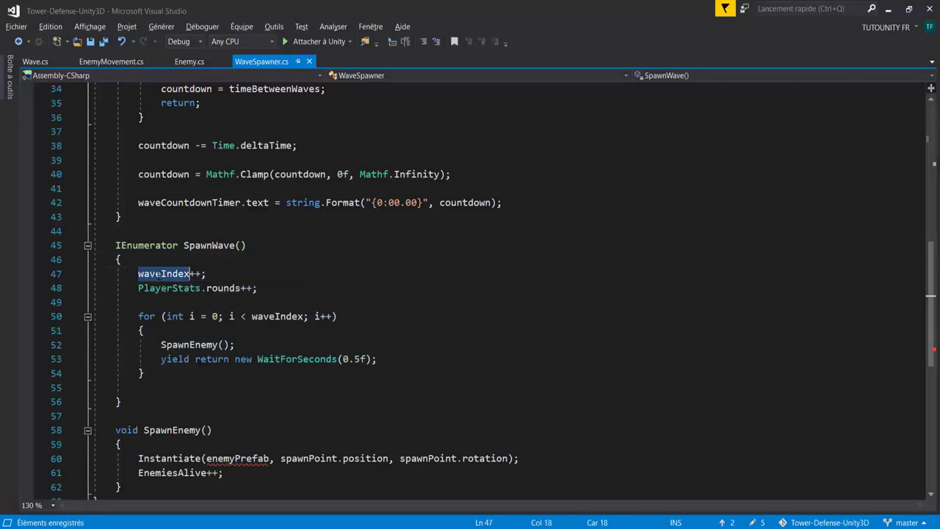
{"action": "scroll", "coordinate": [270, 300], "scroll_direction": "up", "scroll_amount": 2}
{"action": "scroll", "coordinate": [270, 299], "scroll_direction": "down", "scroll_amount": 2}
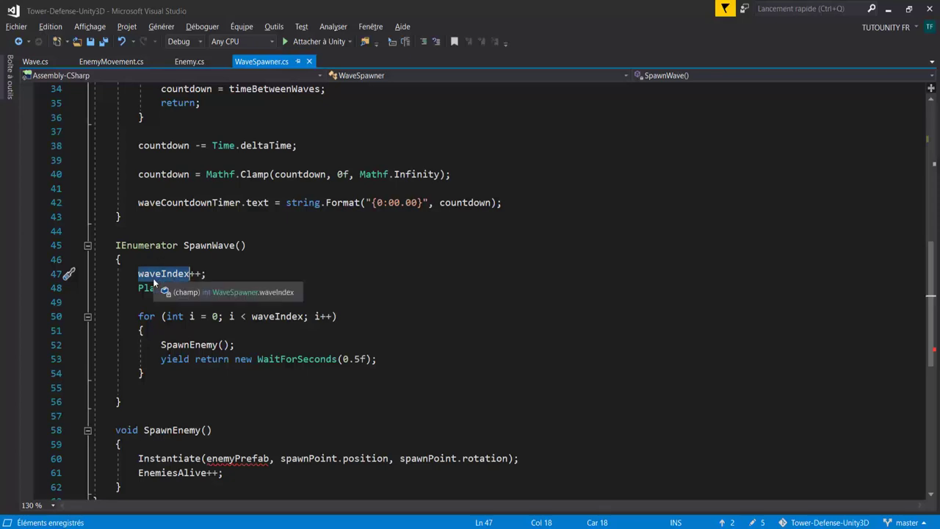
{"action": "scroll", "coordinate": [258, 277], "scroll_direction": "down", "scroll_amount": 1}
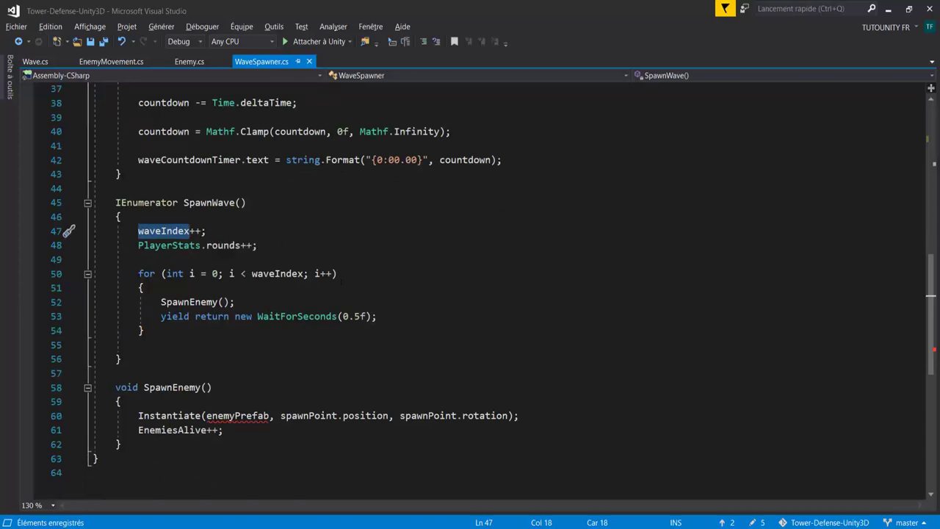
{"action": "scroll", "coordinate": [413, 336], "scroll_direction": "up", "scroll_amount": 3}
{"action": "scroll", "coordinate": [413, 336], "scroll_direction": "up", "scroll_amount": 4}
{"action": "scroll", "coordinate": [414, 336], "scroll_direction": "up", "scroll_amount": 4}
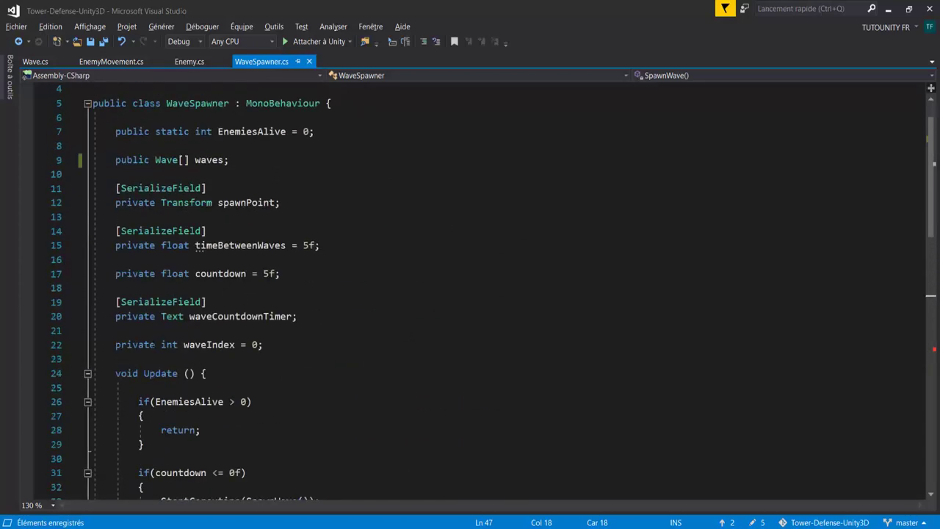
{"action": "left_click_drag", "start_coordinate": [115, 345], "coordinate": [282, 345]}
{"action": "scroll", "coordinate": [283, 213], "scroll_direction": "down", "scroll_amount": 3}
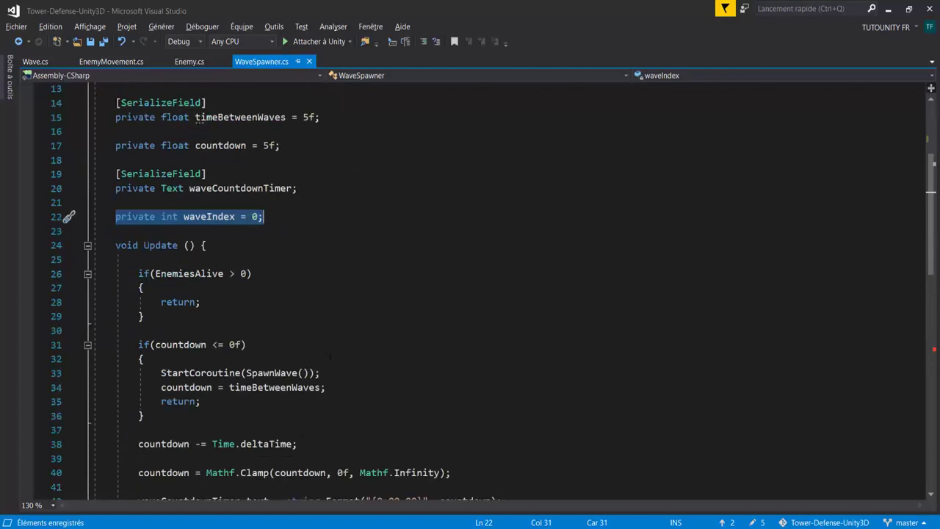
{"action": "scroll", "coordinate": [283, 213], "scroll_direction": "down", "scroll_amount": 7}
{"action": "scroll", "coordinate": [257, 229], "scroll_direction": "down", "scroll_amount": 1}
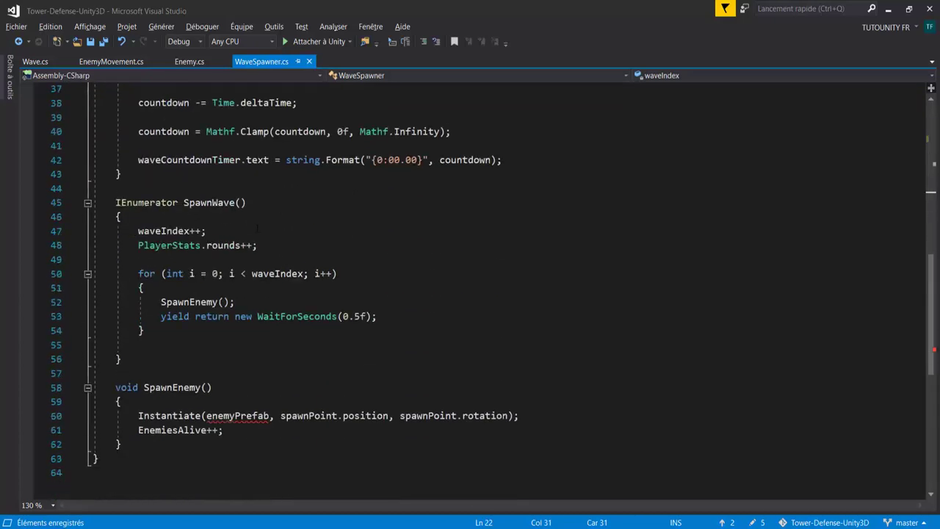
{"action": "double_click", "coordinate": [180, 231]}
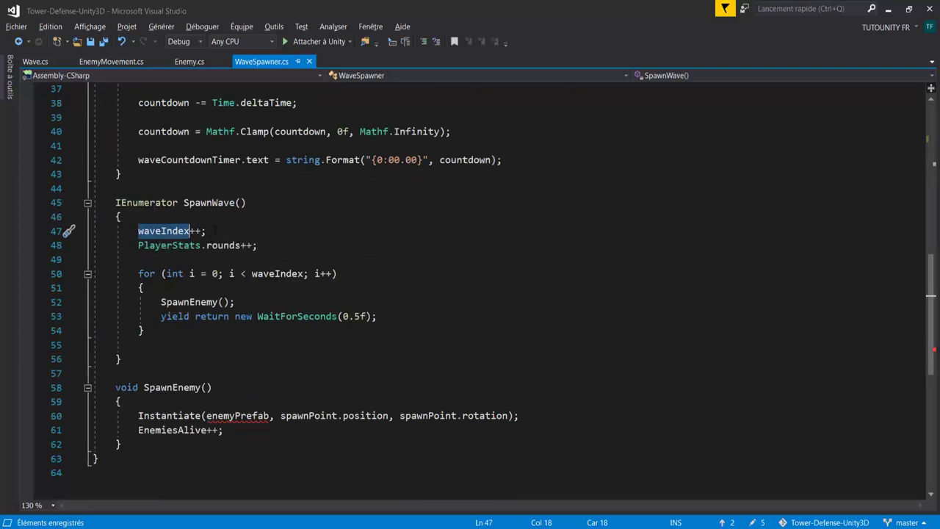
{"action": "key", "text": "End"}
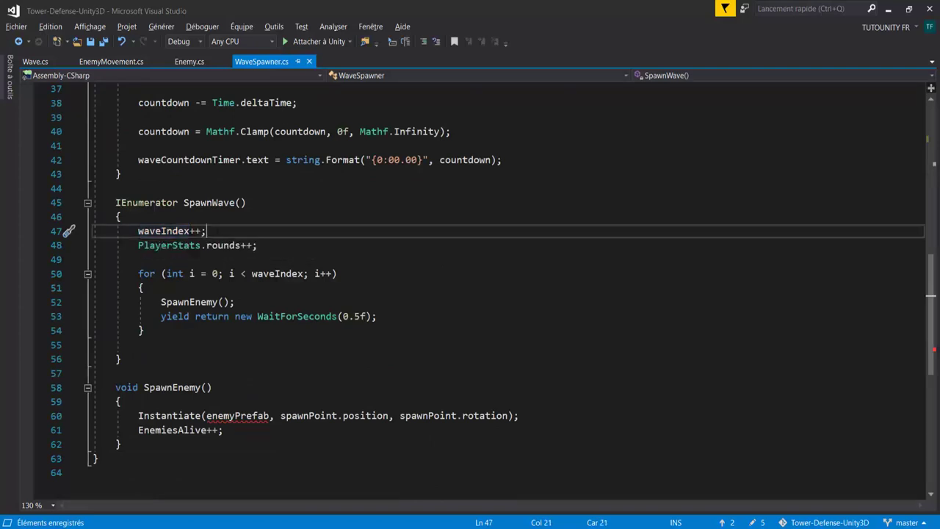
{"action": "key", "text": "shift+Home"}
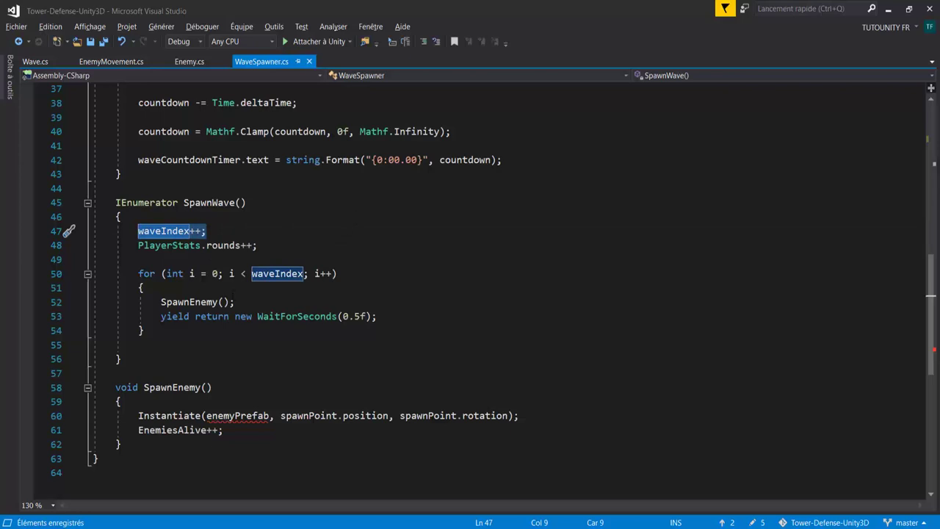
{"action": "key", "text": "Delete"}
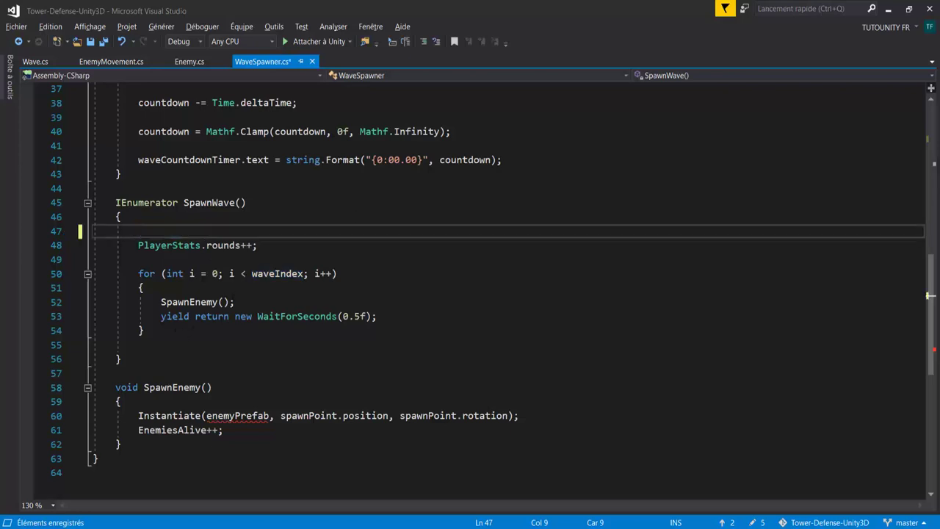
{"action": "left_click", "coordinate": [189, 331]}
{"action": "left_click", "coordinate": [176, 345]}
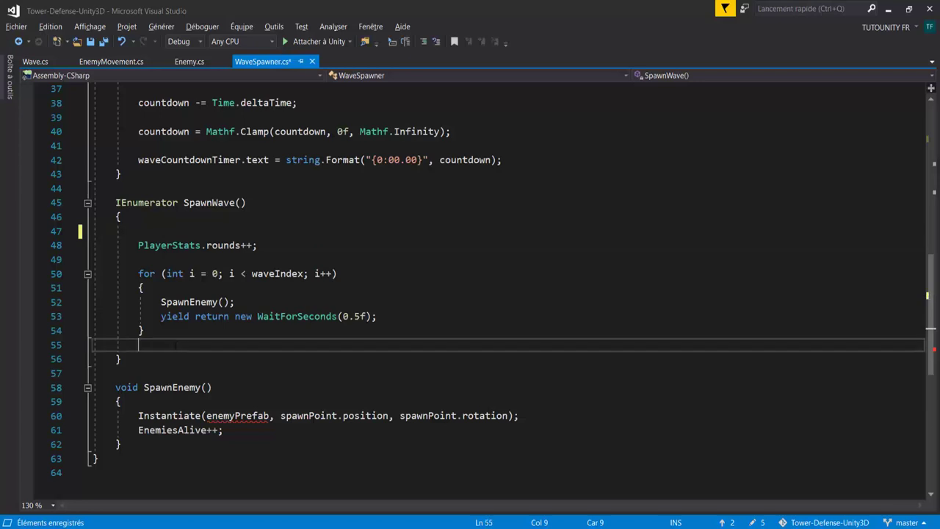
{"action": "key", "text": "Return"}
{"action": "type", "text": "waveIndex++;"}
{"action": "key", "text": "ctrl+s"}
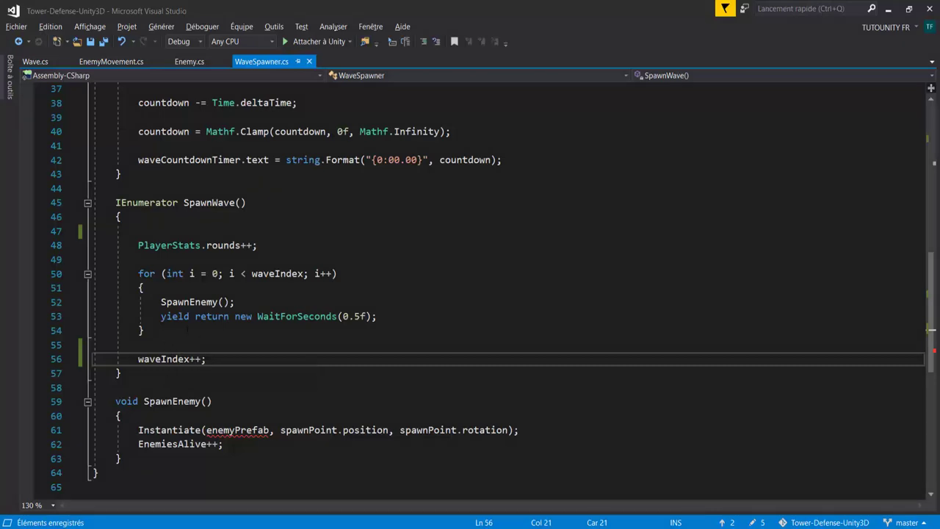
{"action": "left_click", "coordinate": [151, 231]}
{"action": "left_click_drag", "start_coordinate": [138, 358], "coordinate": [241, 356]}
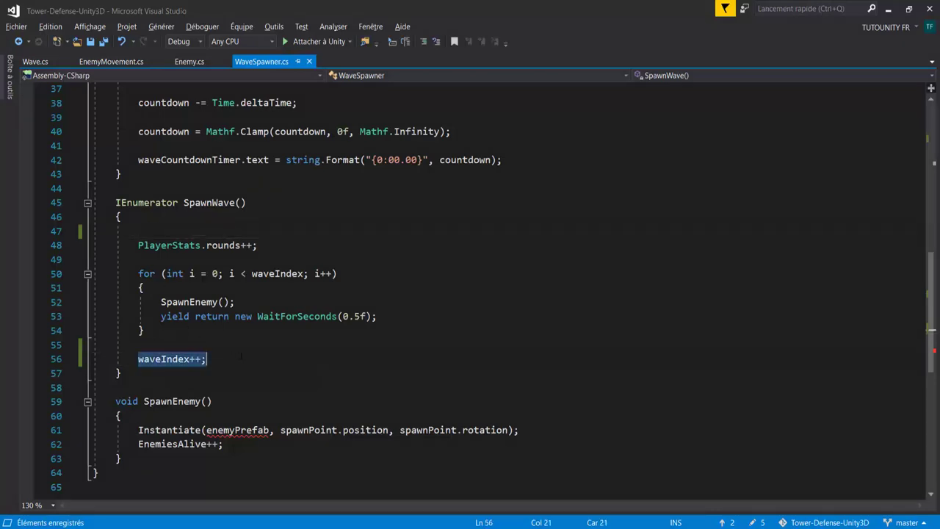
{"action": "left_click", "coordinate": [286, 356]}
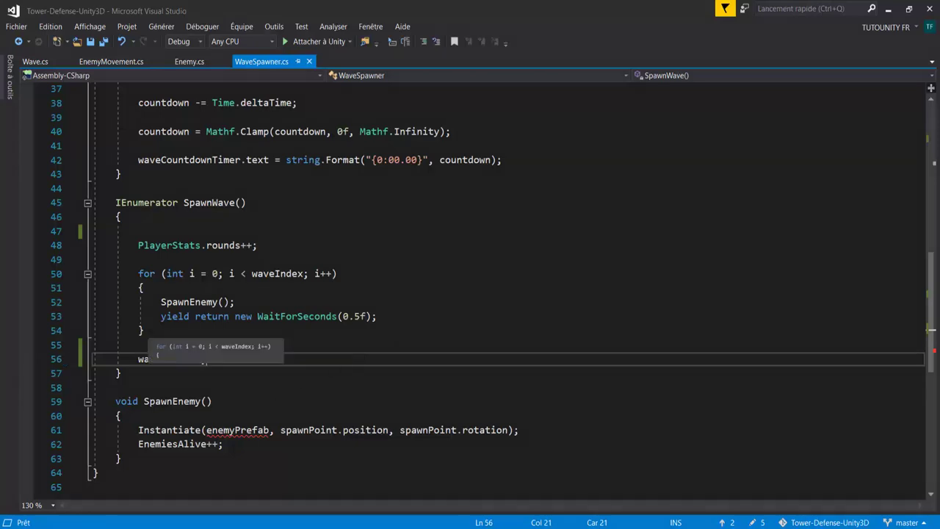
{"action": "left_click_drag", "start_coordinate": [138, 273], "coordinate": [377, 323]}
{"action": "left_click", "coordinate": [138, 259]}
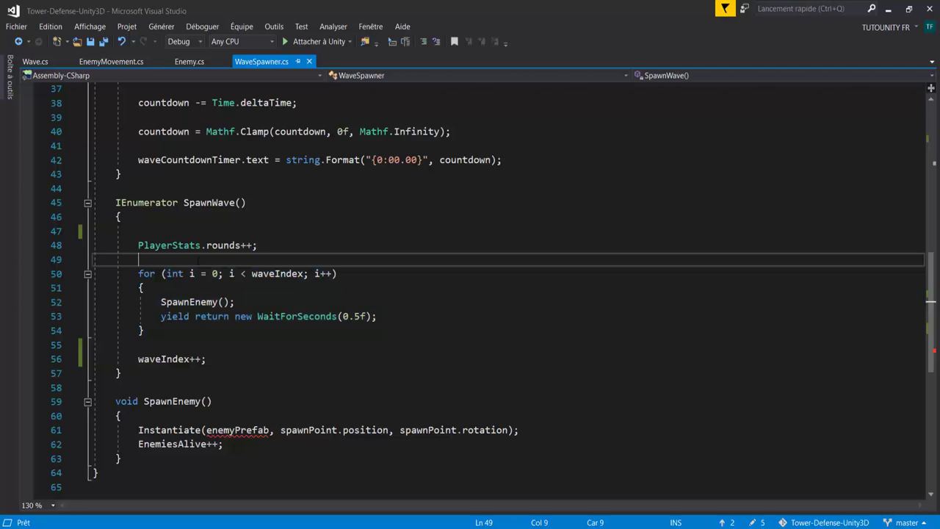
Step: Insert Wave wave = waves[waveIndex]; above the for loop in SpawnWave and save WaveSpawner.cs
{"action": "key", "text": "Up"}
{"action": "key", "text": "Up"}
{"action": "key", "text": "Down"}
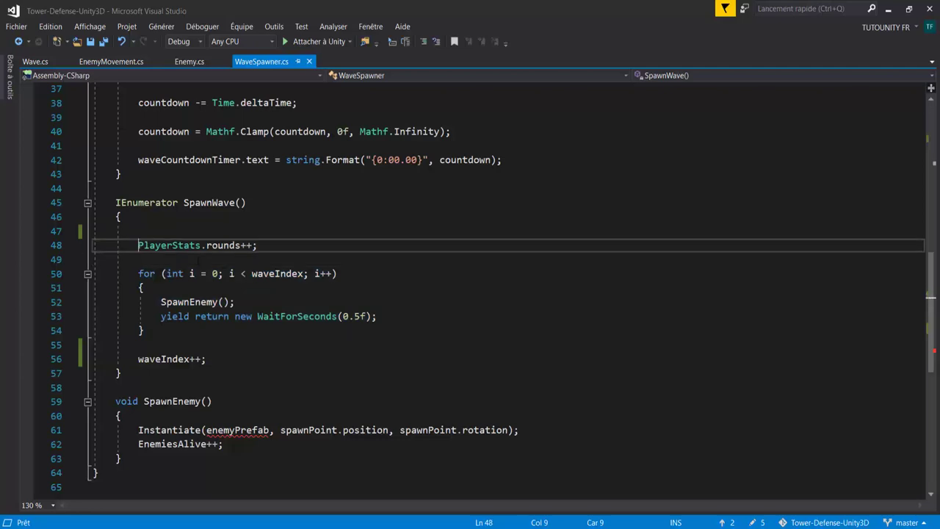
{"action": "key", "text": "Down"}
{"action": "key", "text": "Return"}
{"action": "key", "text": "Return"}
{"action": "key", "text": "Up"}
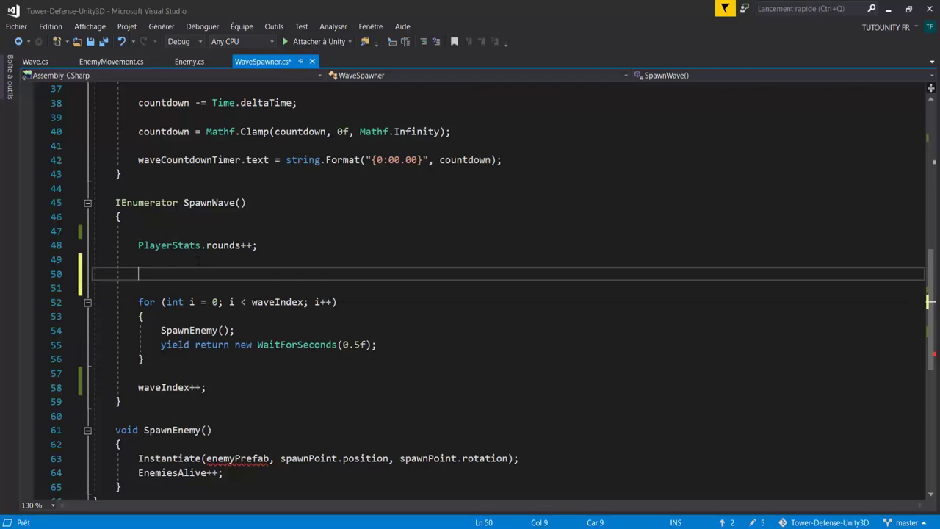
{"action": "type", "text": "Wave "}
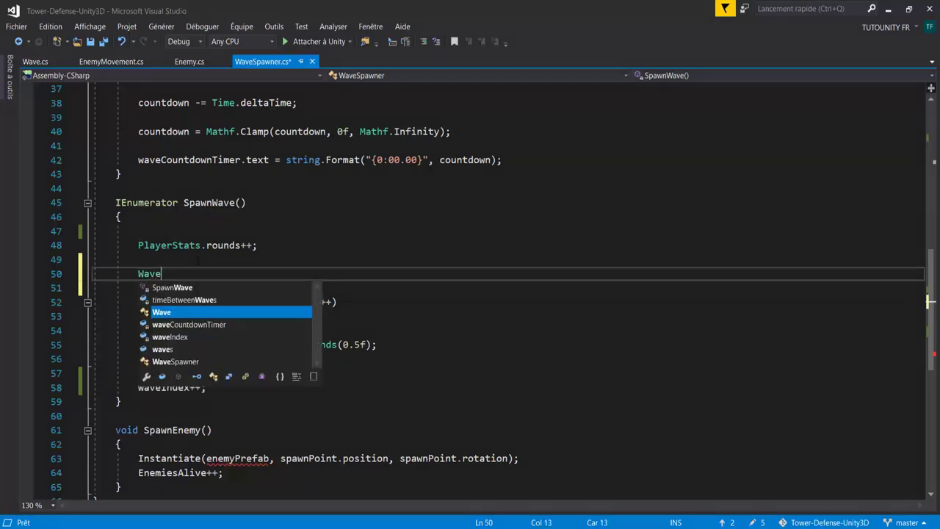
{"action": "type", "text": "wave "}
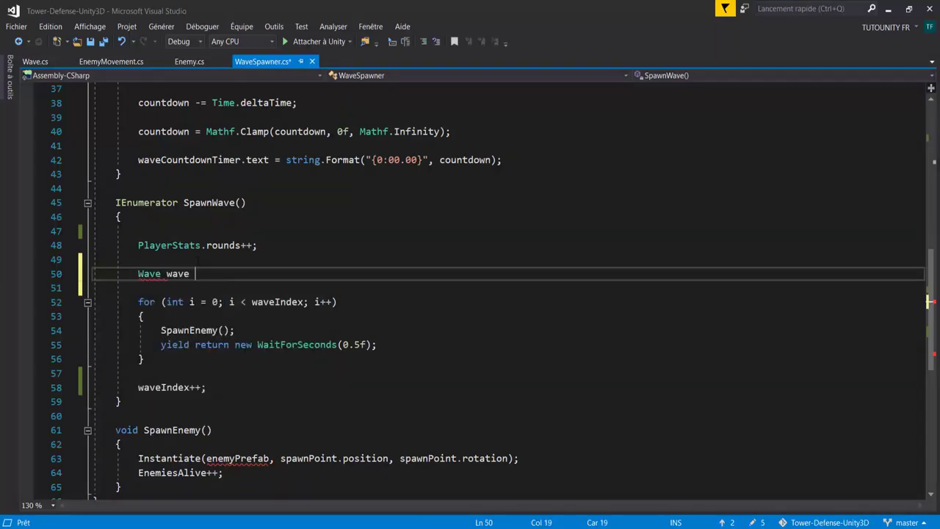
{"action": "type", "text": "= "}
{"action": "type", "text": "waves"}
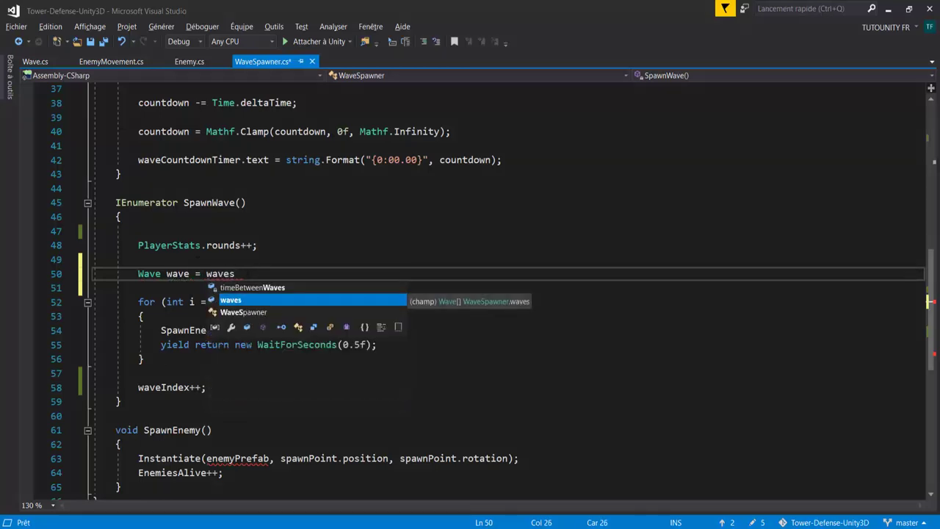
{"action": "type", "text": "[wave"}
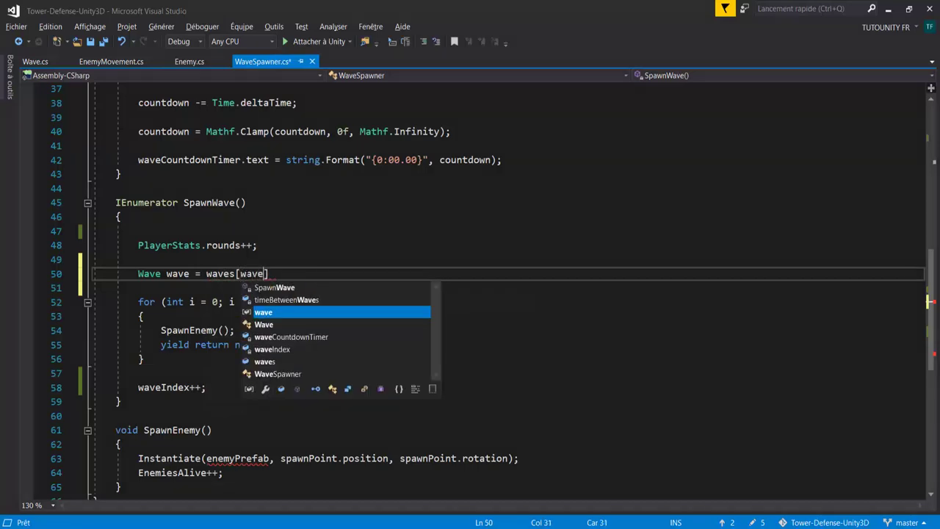
{"action": "key", "text": "Down"}
{"action": "key", "text": "Down"}
{"action": "key", "text": "Down"}
{"action": "key", "text": "Tab"}
{"action": "type", "text": "];"}
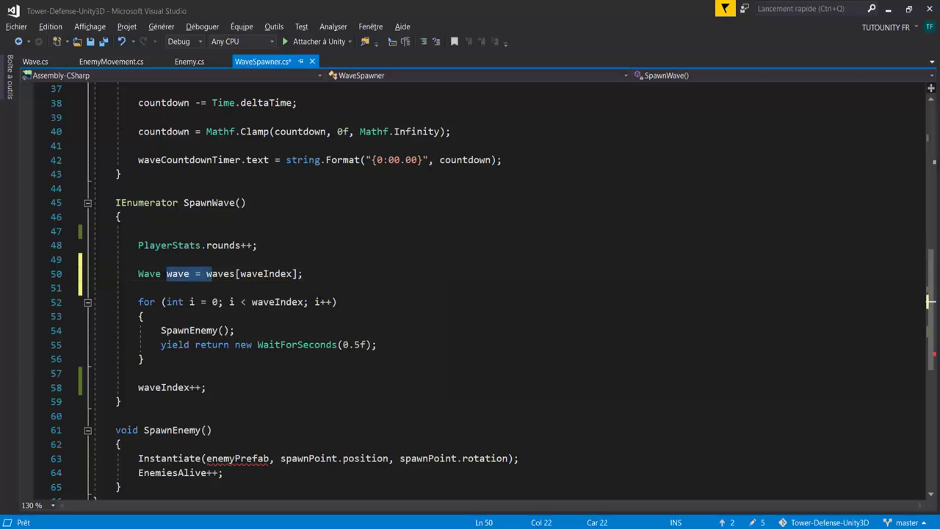
{"action": "key", "text": "ctrl+s"}
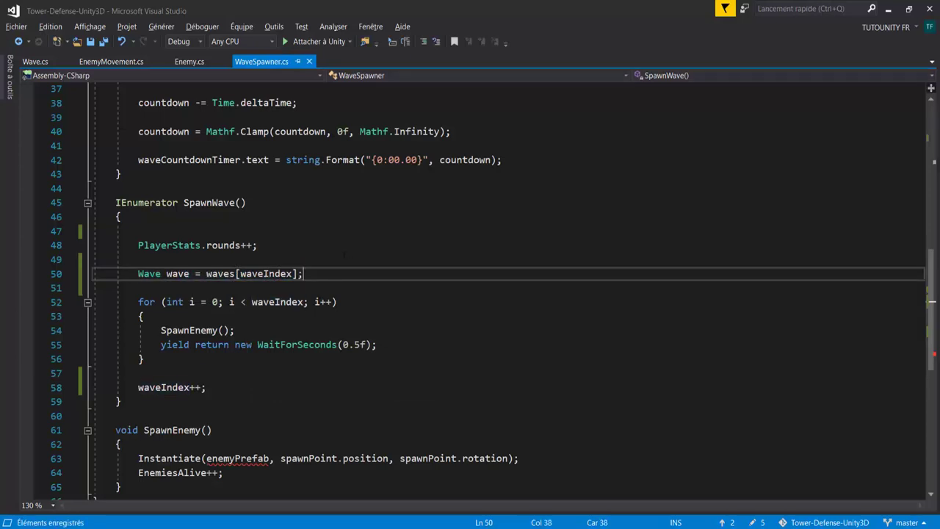
Step: Review the new wave assignment line, then bring up Wave.cs to check its fields
{"action": "double_click", "coordinate": [176, 275]}
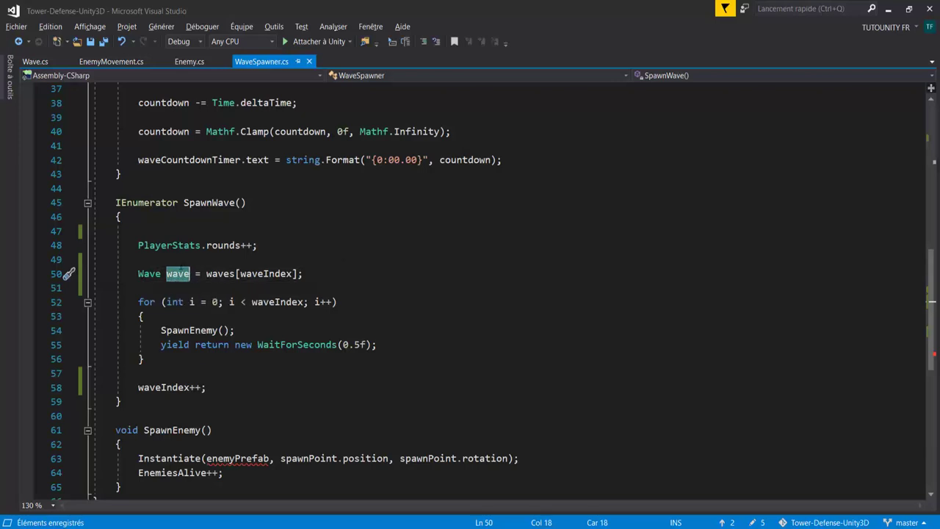
{"action": "key", "text": "ctrl+Right"}
{"action": "key", "text": "ctrl+Right"}
{"action": "key", "text": "shift+End"}
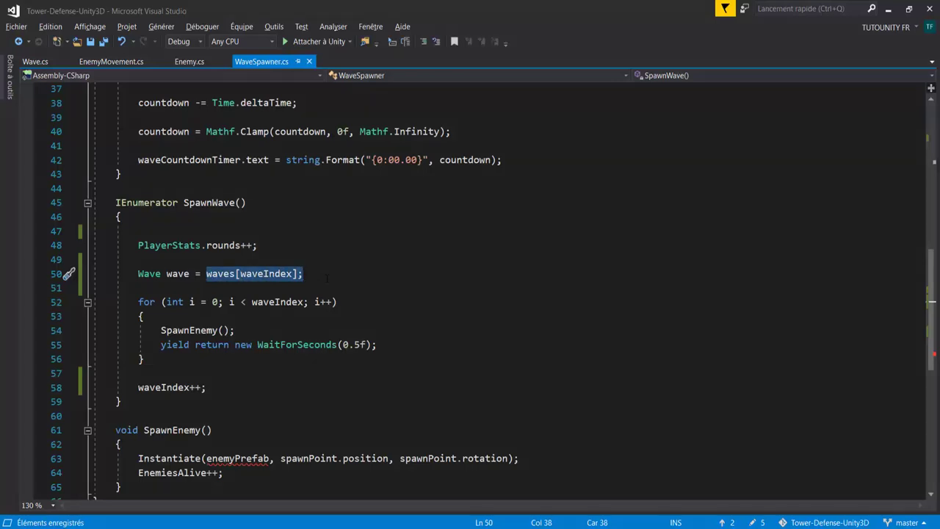
{"action": "key", "text": "Left"}
{"action": "key", "text": "shift+End"}
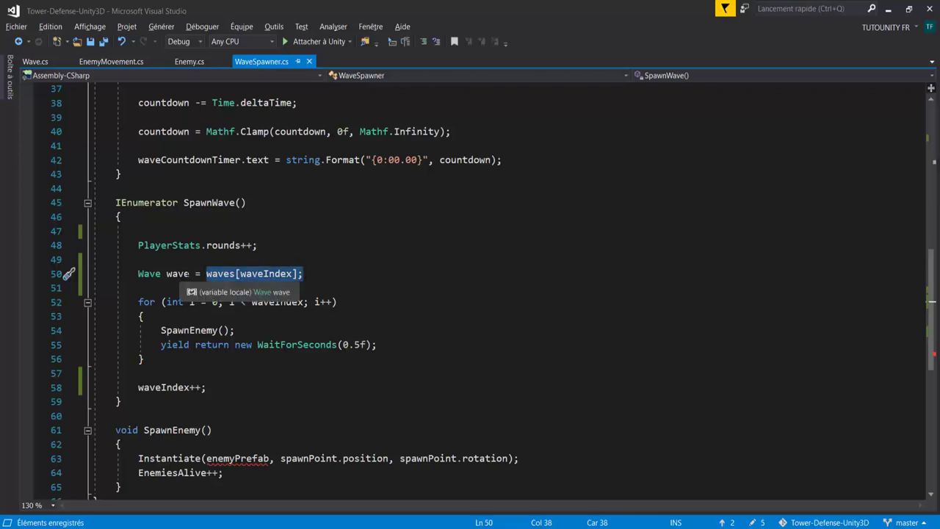
{"action": "left_click", "coordinate": [176, 279]}
{"action": "double_click", "coordinate": [220, 274]}
{"action": "scroll", "coordinate": [221, 273], "scroll_direction": "down", "scroll_amount": 1}
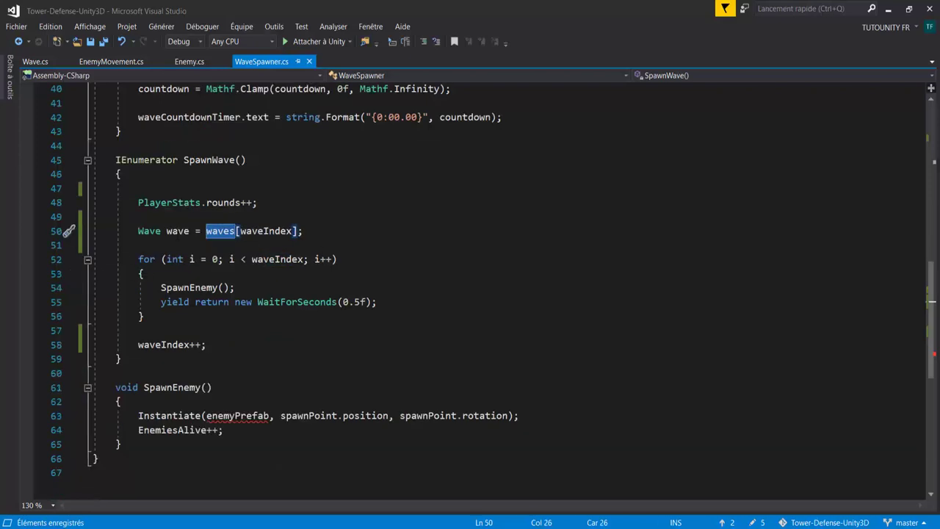
{"action": "left_click", "coordinate": [189, 230]}
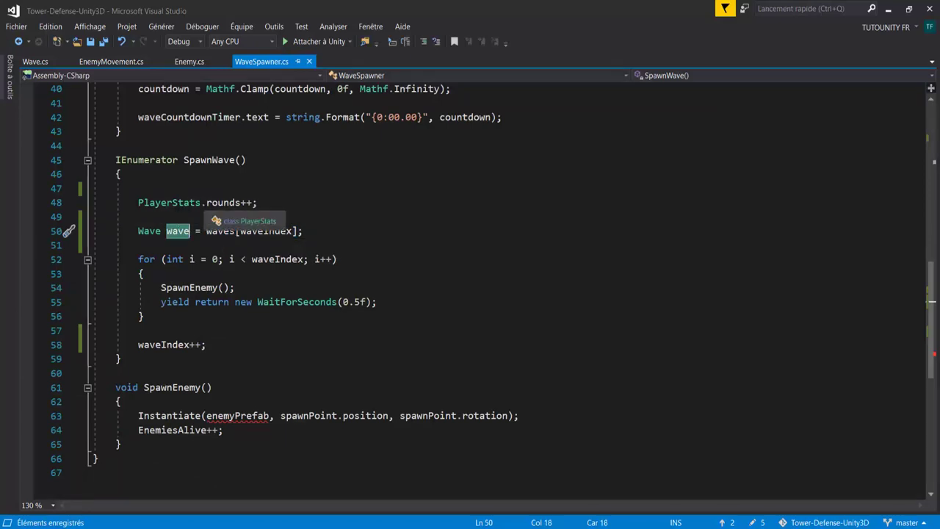
{"action": "left_click", "coordinate": [35, 62]}
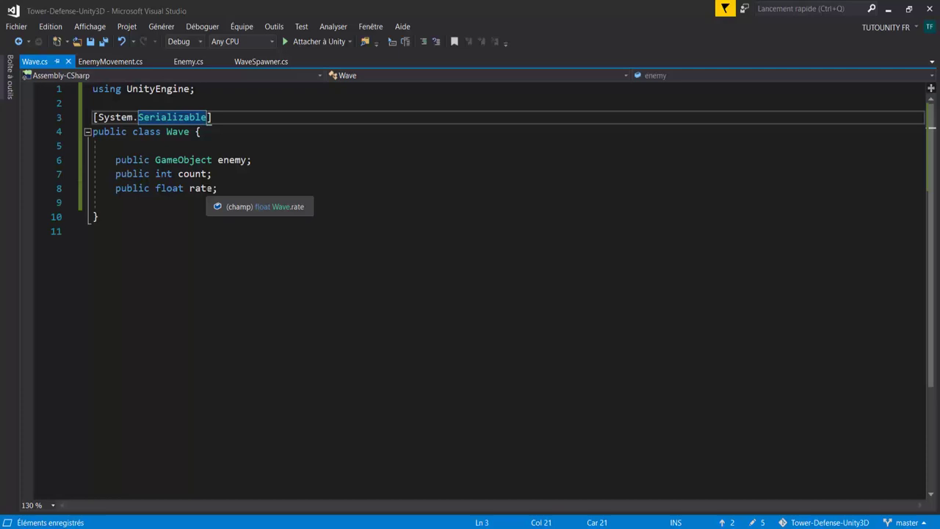
Step: Change the SpawnWave for-loop condition from waveIndex to wave.count
{"action": "left_click", "coordinate": [253, 64]}
{"action": "left_click", "coordinate": [302, 259]}
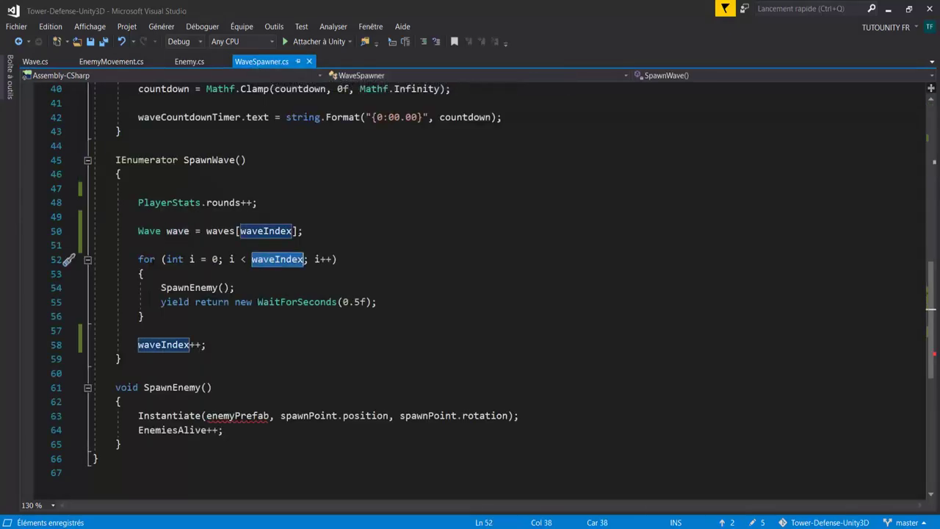
{"action": "left_click_drag", "start_coordinate": [145, 317], "coordinate": [139, 259]}
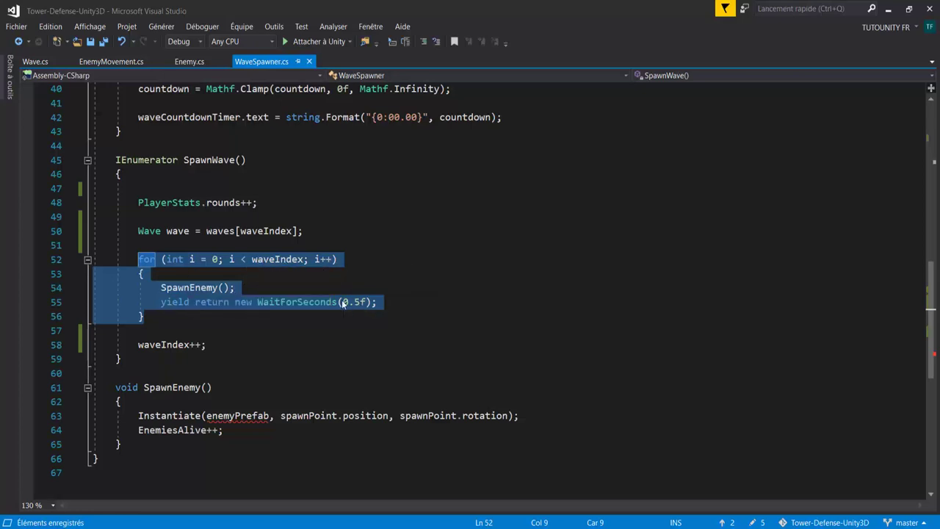
{"action": "left_click", "coordinate": [386, 302]}
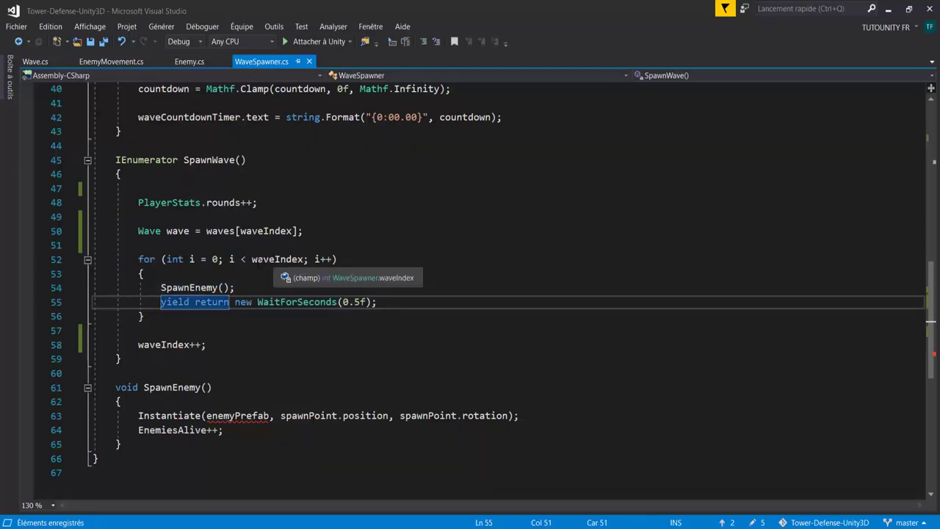
{"action": "double_click", "coordinate": [271, 261]}
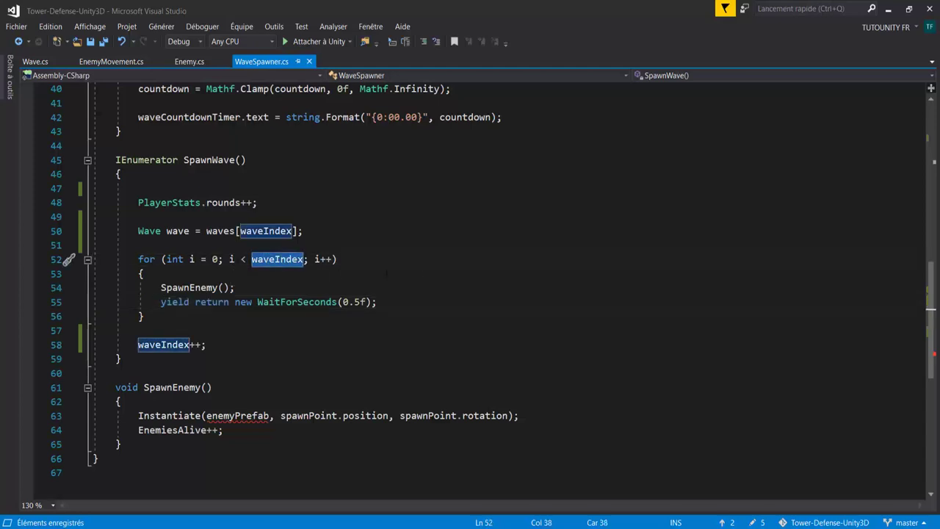
{"action": "type", "text": "wave"}
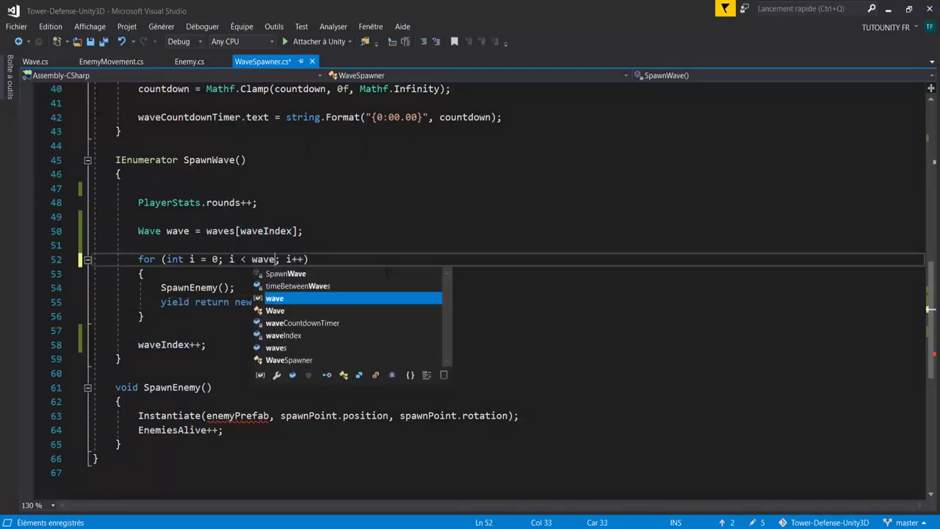
{"action": "type", "text": ".count"}
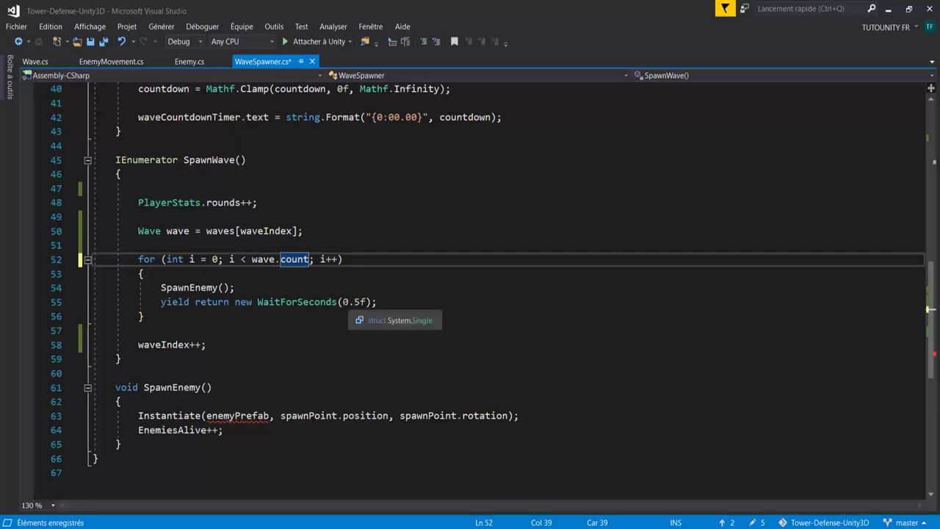
Step: Replace the 0.5f WaitForSeconds delay with 1f / wave.rate
{"action": "left_click_drag", "start_coordinate": [342, 302], "coordinate": [368, 302]}
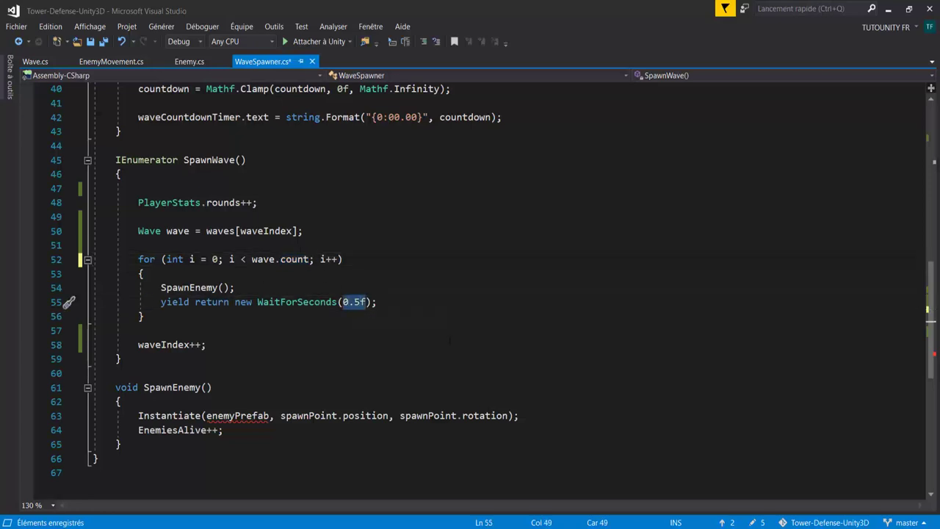
{"action": "key", "text": "BackSpace"}
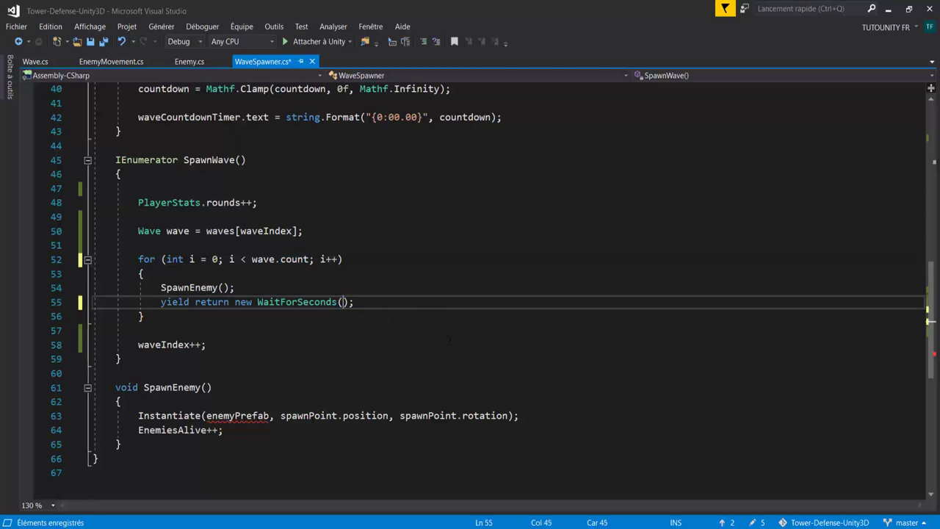
{"action": "type", "text": "1f/"}
{"action": "type", "text": "wave."}
{"action": "type", "text": "r"}
{"action": "key", "text": "Tab"}
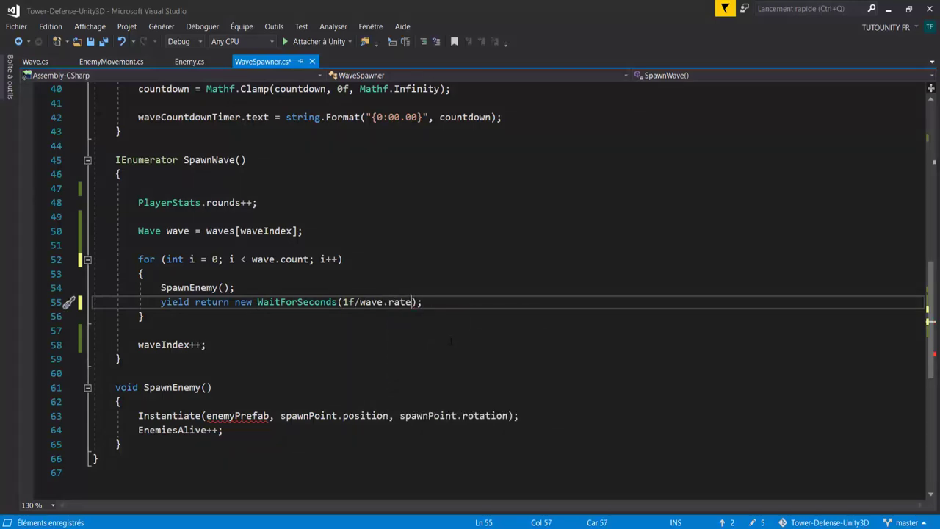
{"action": "left_click", "coordinate": [361, 302]}
{"action": "key", "text": "Left"}
{"action": "key", "text": "Left"}
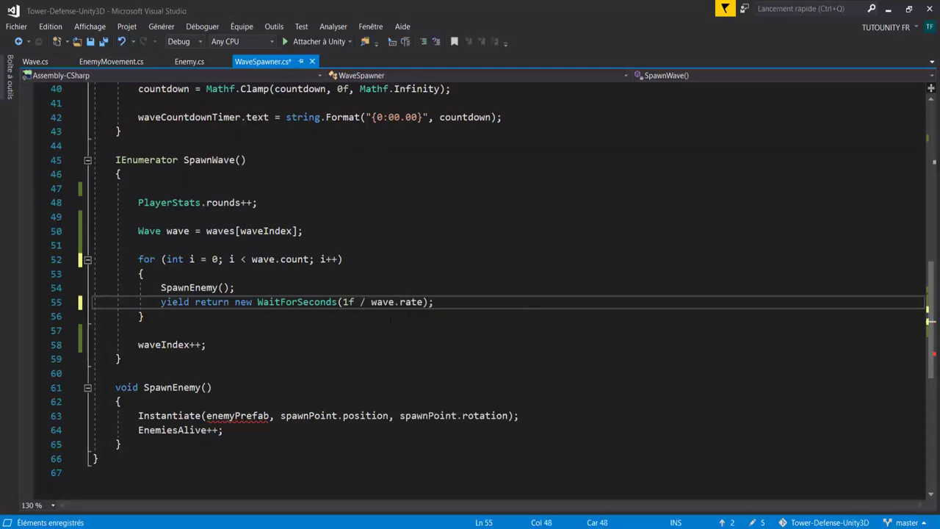
{"action": "key", "text": "End"}
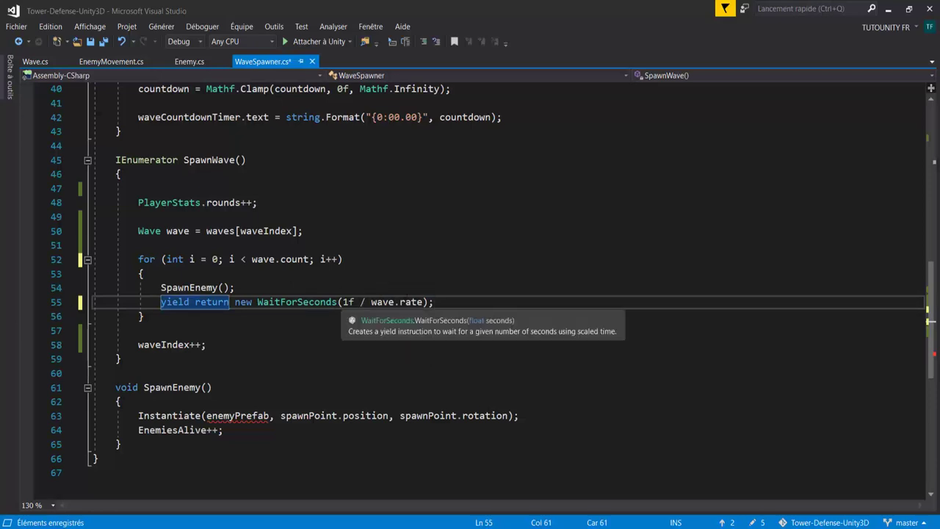
{"action": "left_click_drag", "start_coordinate": [342, 302], "coordinate": [423, 302]}
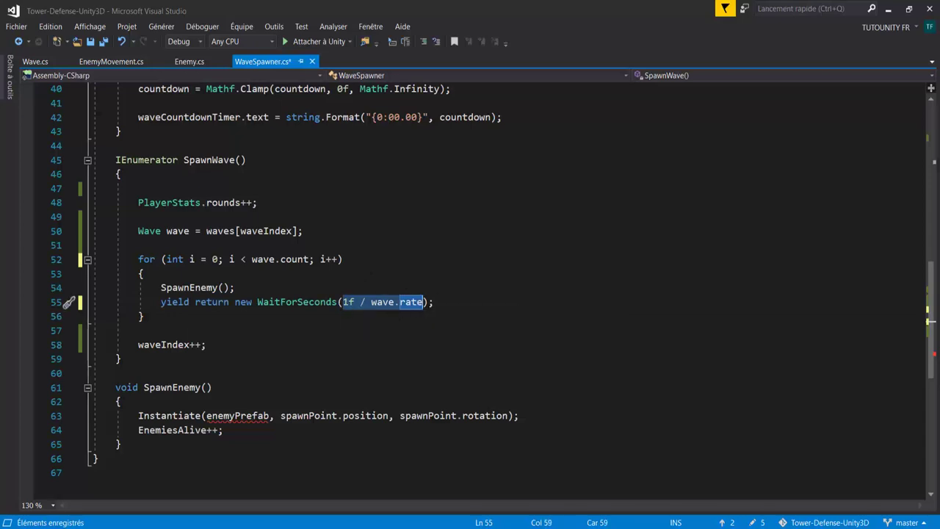
{"action": "left_click", "coordinate": [435, 302]}
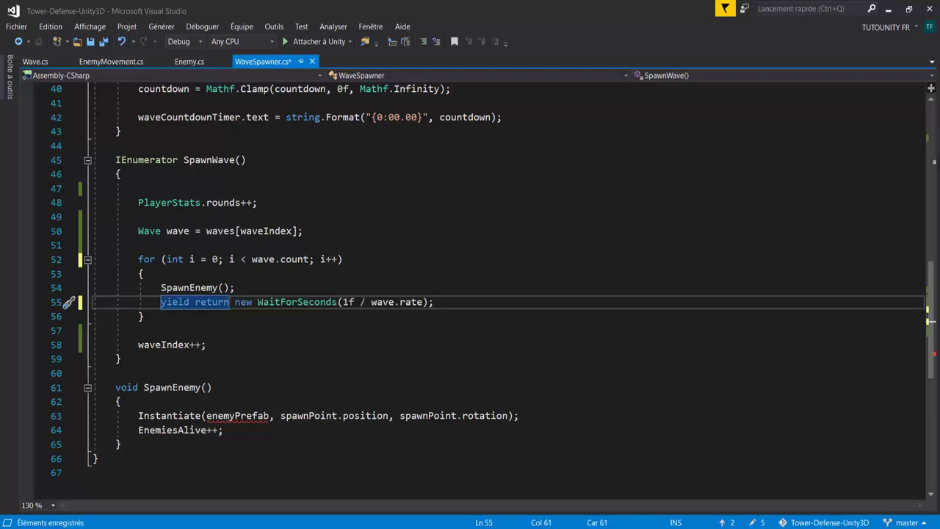
Step: Give SpawnEnemy a GameObject enemy parameter and instantiate enemy instead of enemyPrefab
{"action": "left_click", "coordinate": [205, 388]}
{"action": "scroll", "coordinate": [205, 387], "scroll_direction": "down", "scroll_amount": 1}
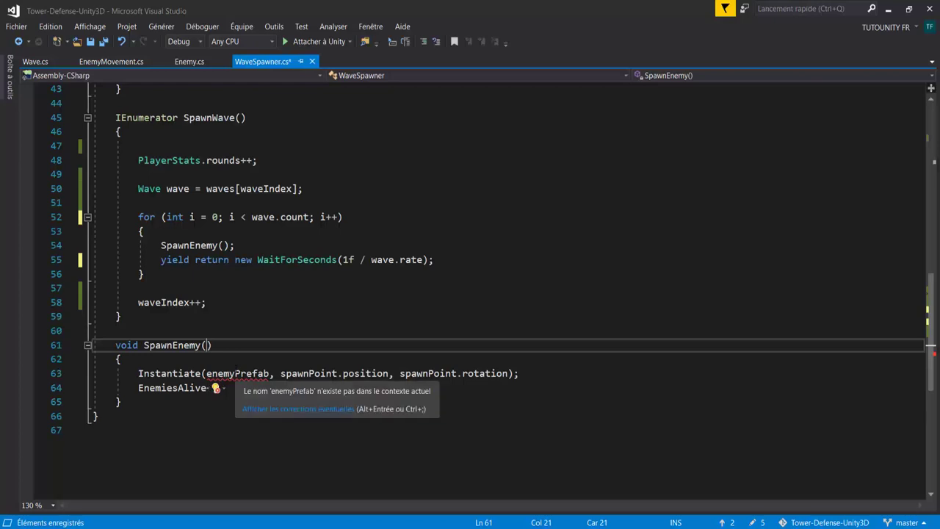
{"action": "type", "text": "GameObject "}
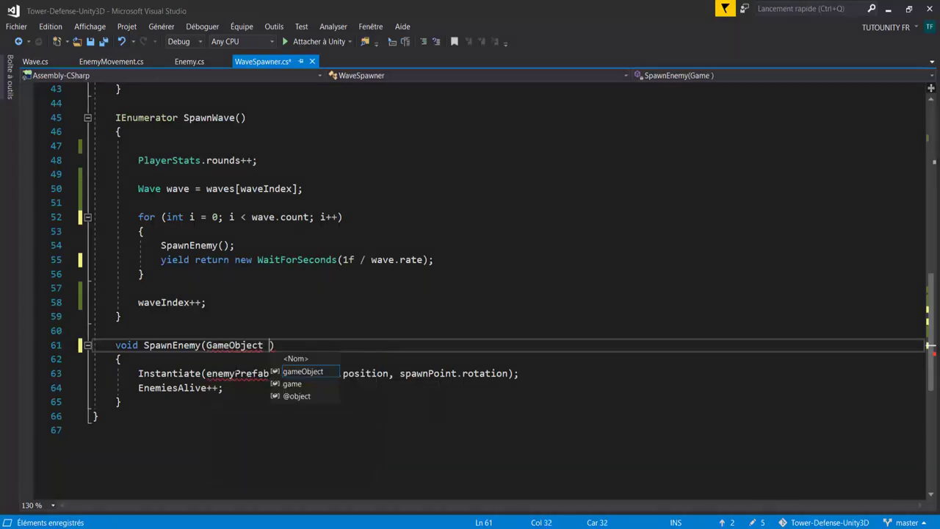
{"action": "type", "text": "enemy"}
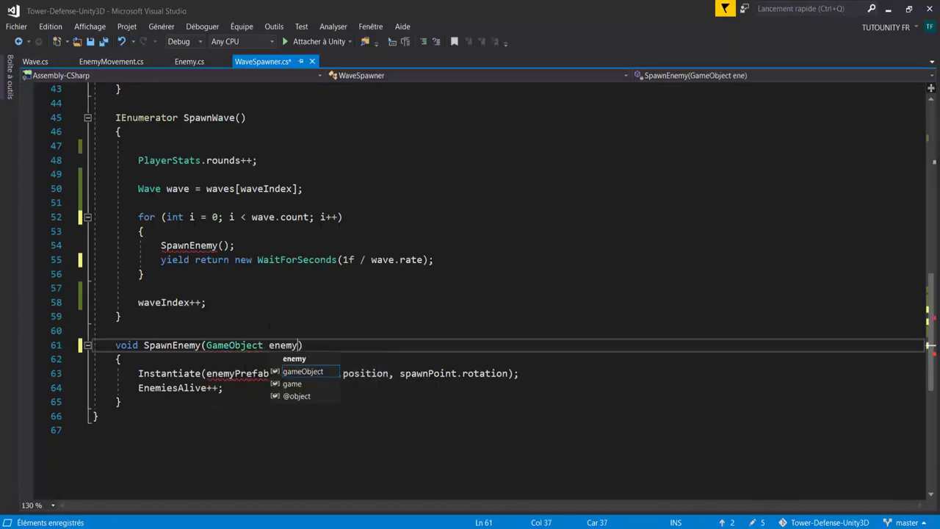
{"action": "key", "text": "Escape"}
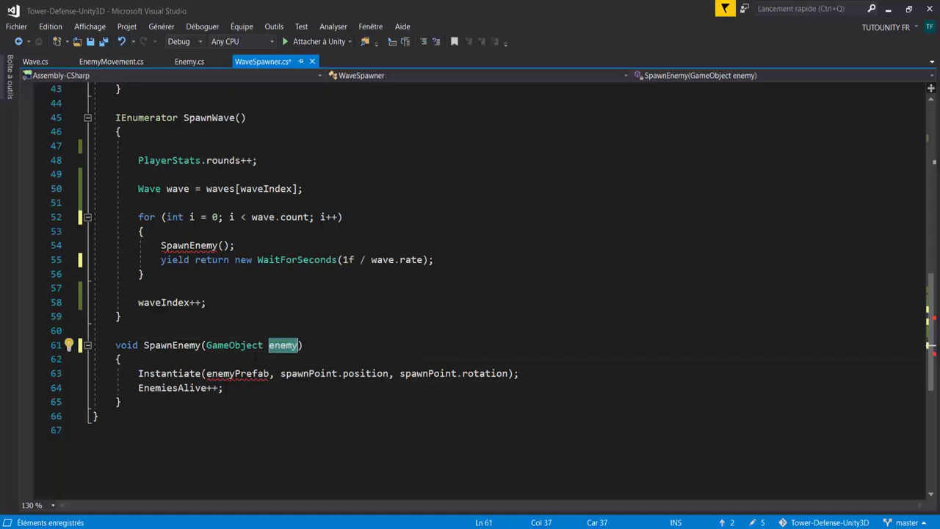
{"action": "double_click", "coordinate": [212, 375]}
{"action": "type", "text": "enemy"}
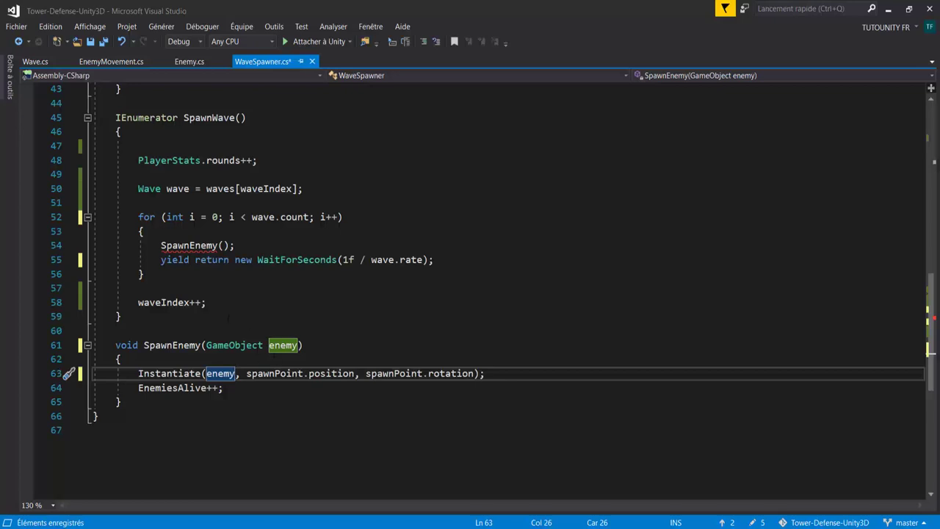
Step: Pass wave.enemy into the loop's SpawnEnemy call and save WaveSpawner.cs
{"action": "scroll", "coordinate": [228, 317], "scroll_direction": "up", "scroll_amount": 1}
{"action": "left_click_drag", "start_coordinate": [161, 288], "coordinate": [236, 288]}
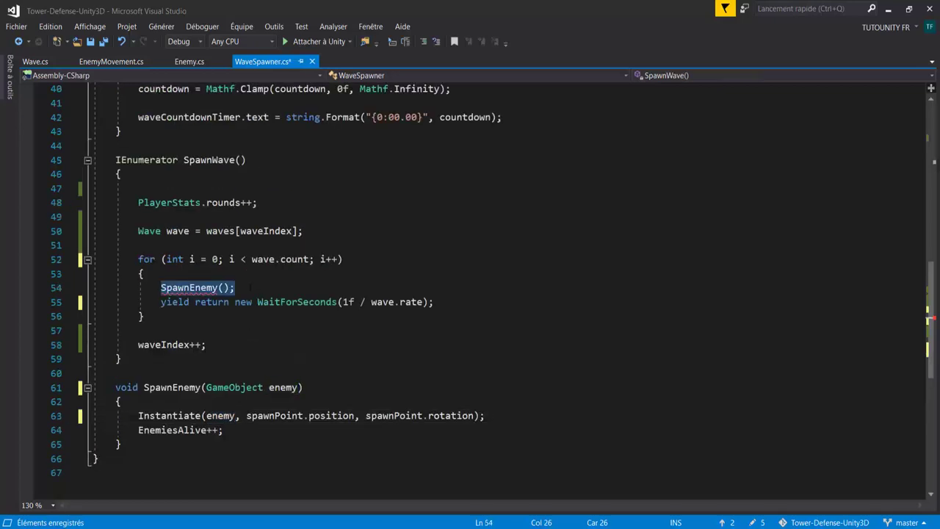
{"action": "scroll", "coordinate": [249, 287], "scroll_direction": "up", "scroll_amount": 1}
{"action": "left_click", "coordinate": [224, 331]}
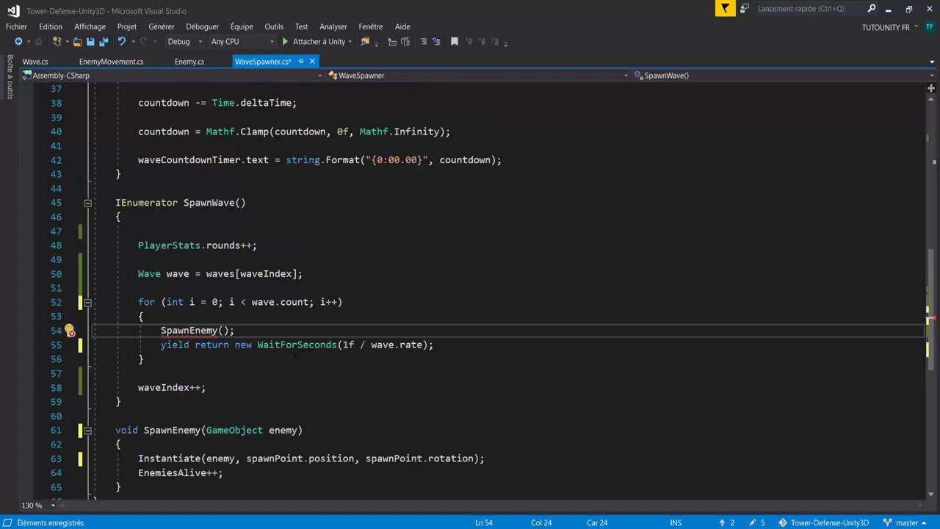
{"action": "type", "text": "wave.e"}
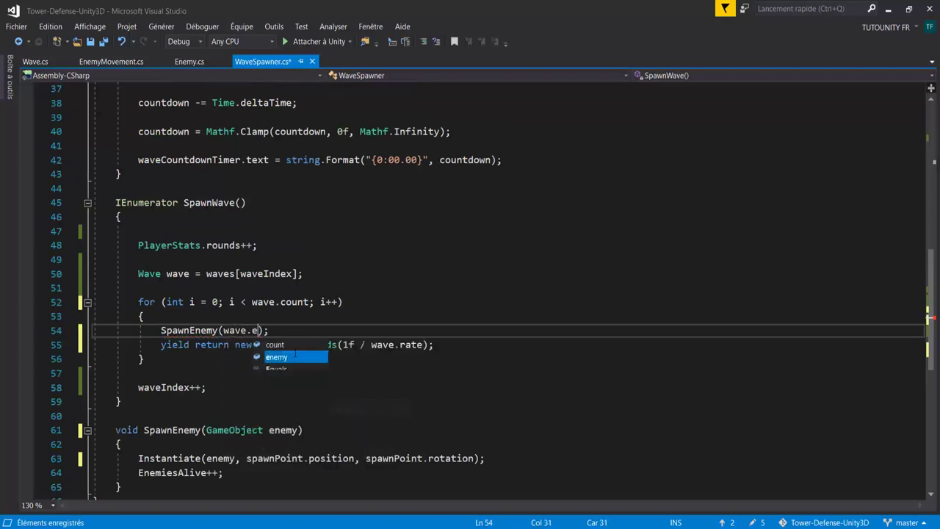
{"action": "key", "text": "Tab"}
{"action": "key", "text": "ctrl+s"}
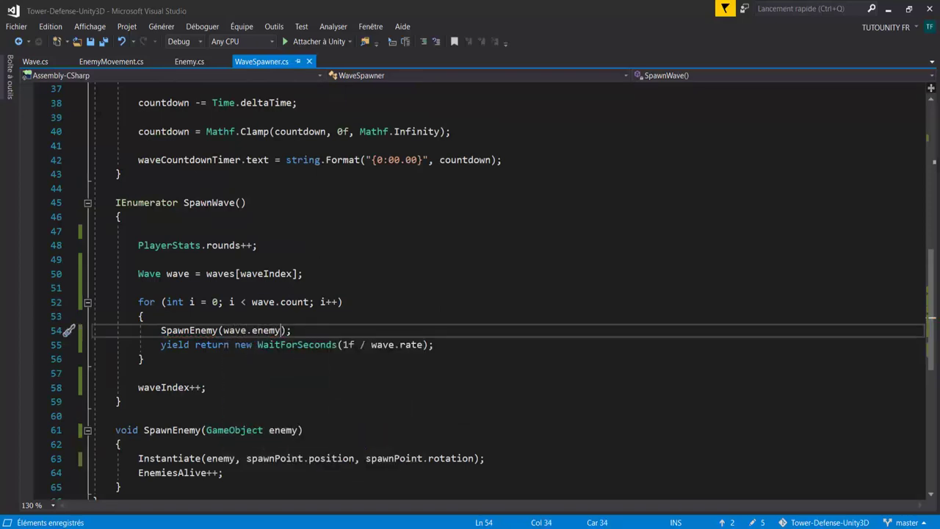
{"action": "key", "text": "ctrl+shift+Left"}
{"action": "scroll", "coordinate": [377, 359], "scroll_direction": "down", "scroll_amount": 3}
{"action": "scroll", "coordinate": [378, 359], "scroll_direction": "up", "scroll_amount": 4}
{"action": "scroll", "coordinate": [377, 360], "scroll_direction": "up", "scroll_amount": 7}
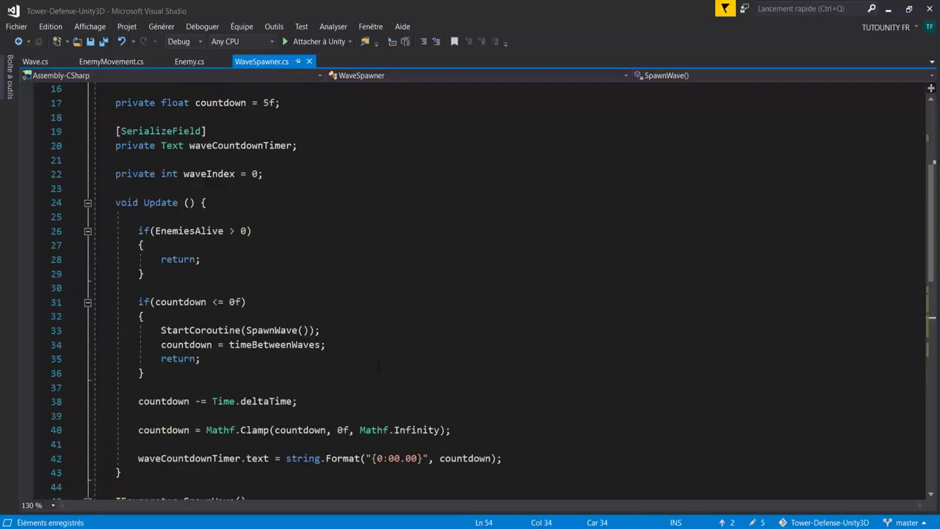
{"action": "scroll", "coordinate": [378, 360], "scroll_direction": "up", "scroll_amount": 4}
{"action": "scroll", "coordinate": [377, 359], "scroll_direction": "down", "scroll_amount": 11}
{"action": "scroll", "coordinate": [378, 368], "scroll_direction": "down", "scroll_amount": 2}
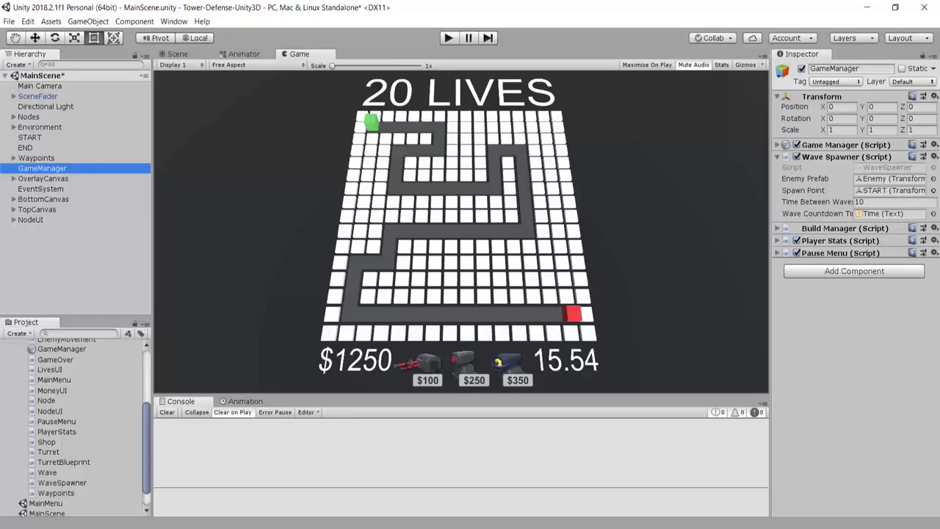
Step: In Unity, set the Wave Spawner's Waves list size to 5
{"action": "left_click", "coordinate": [198, 482]}
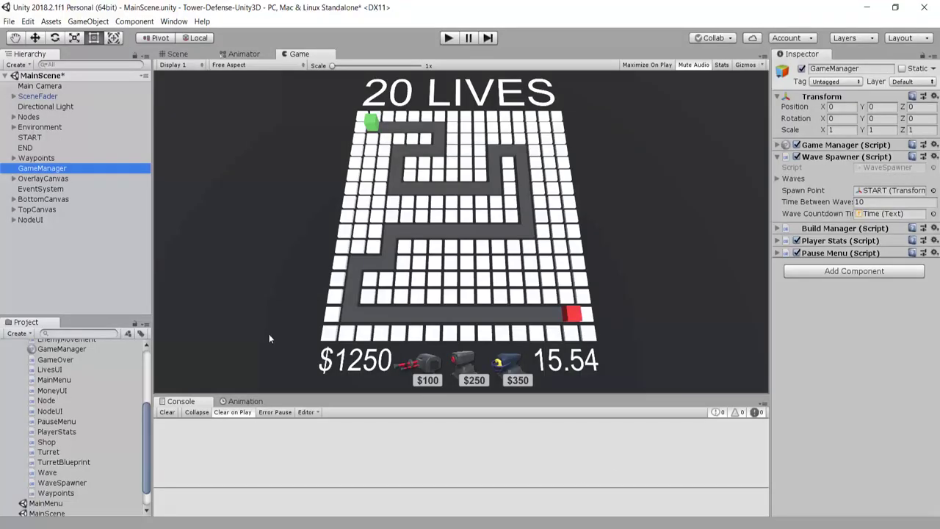
{"action": "left_click", "coordinate": [778, 180]}
{"action": "left_click", "coordinate": [863, 190]}
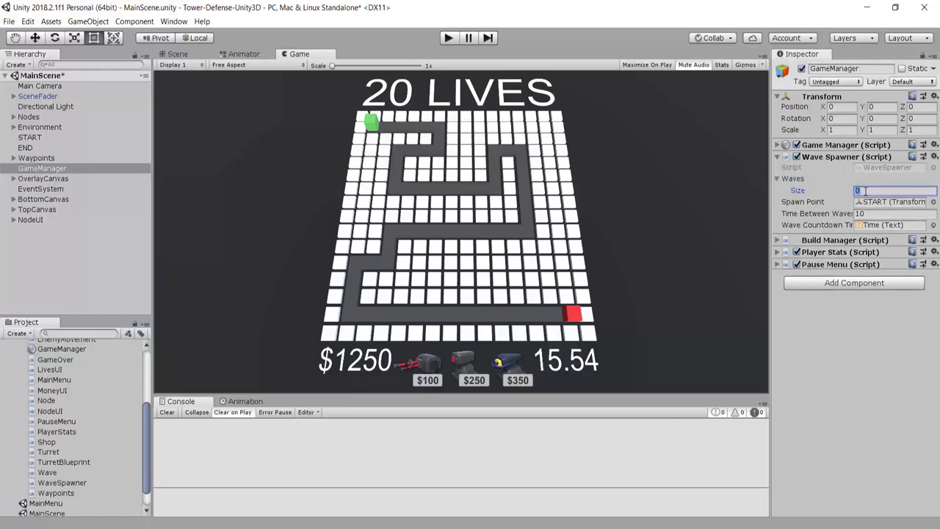
{"action": "type", "text": "5"}
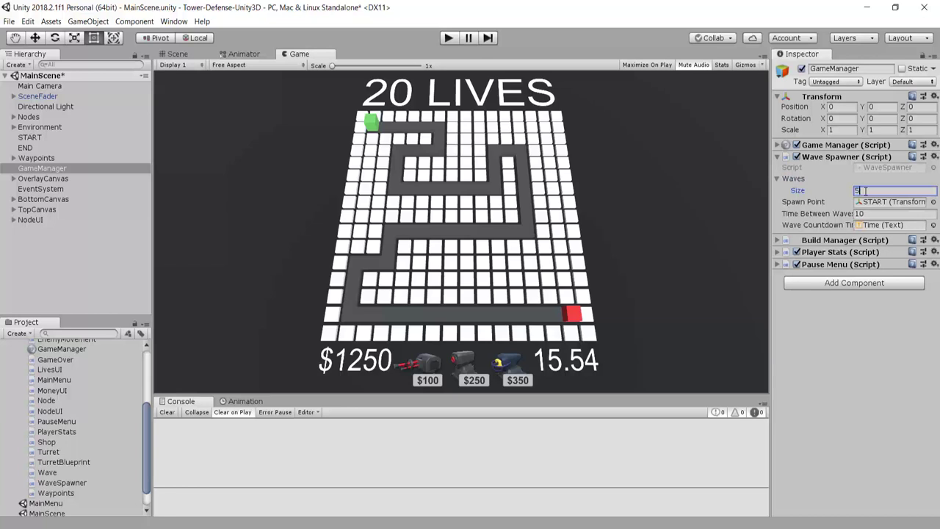
{"action": "key", "text": "Return"}
{"action": "left_click", "coordinate": [808, 213]}
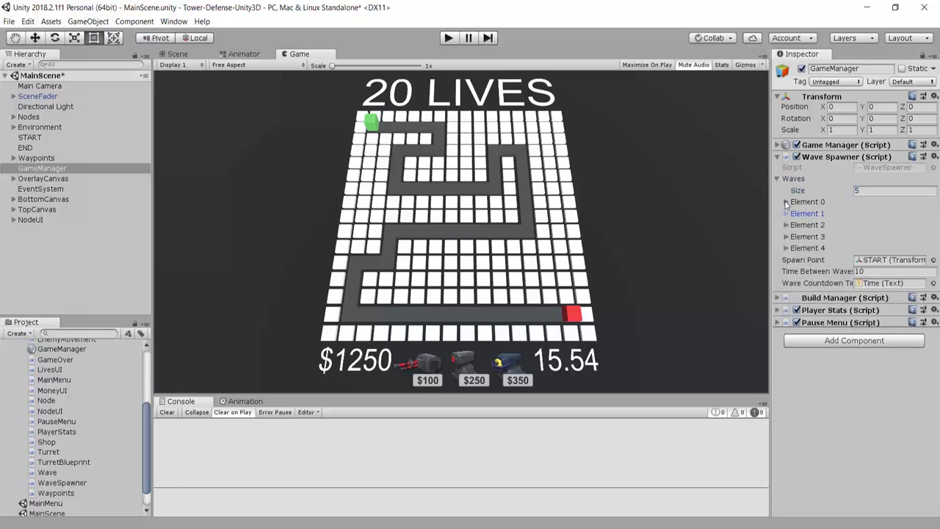
Step: Expand Element 0 through Element 4 to reveal their Enemy, Count and Rate fields
{"action": "left_click", "coordinate": [787, 202]}
{"action": "left_click", "coordinate": [801, 283]}
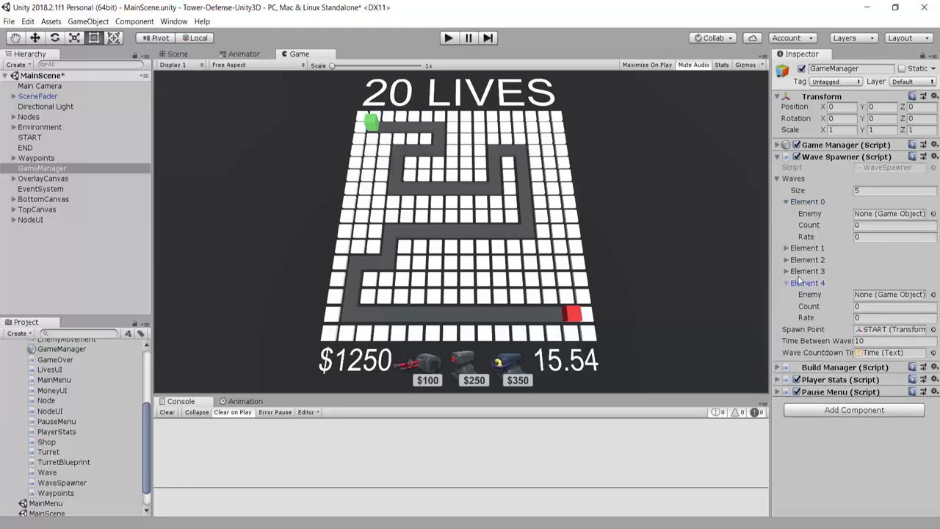
{"action": "left_click", "coordinate": [802, 271]}
{"action": "left_click", "coordinate": [805, 260]}
{"action": "left_click", "coordinate": [809, 249]}
{"action": "left_click", "coordinate": [815, 216]}
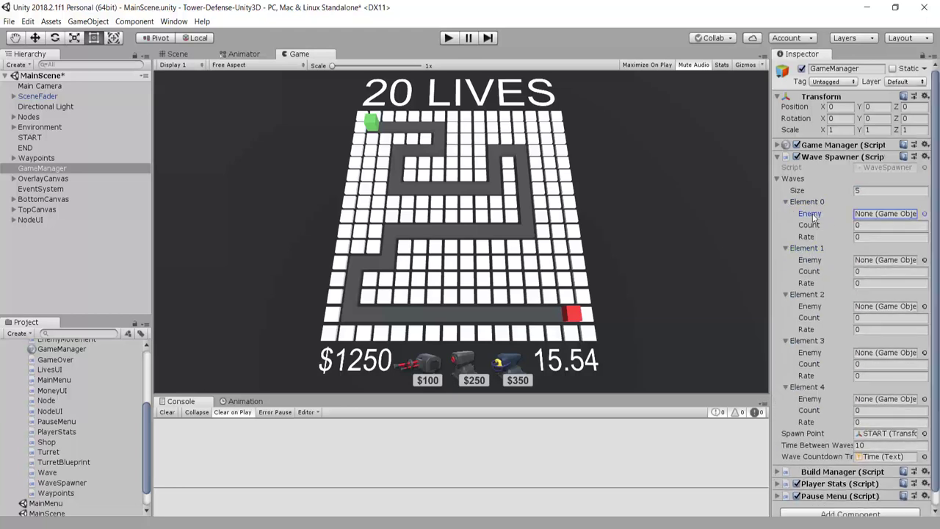
{"action": "left_click", "coordinate": [810, 226]}
{"action": "left_click", "coordinate": [807, 237]}
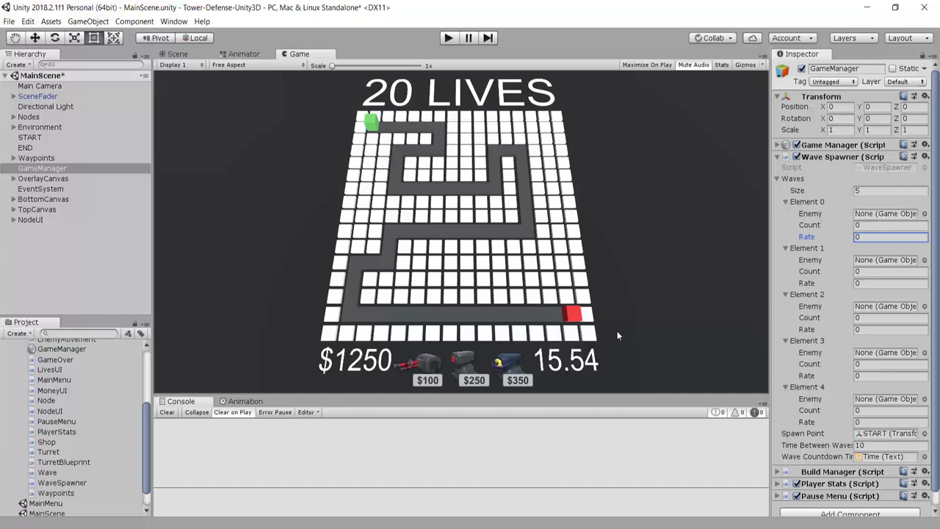
{"action": "scroll", "coordinate": [121, 418], "scroll_direction": "up", "scroll_amount": 5}
Step: Create a new folder named Ennemies in the Assets root
{"action": "left_click", "coordinate": [15, 398]}
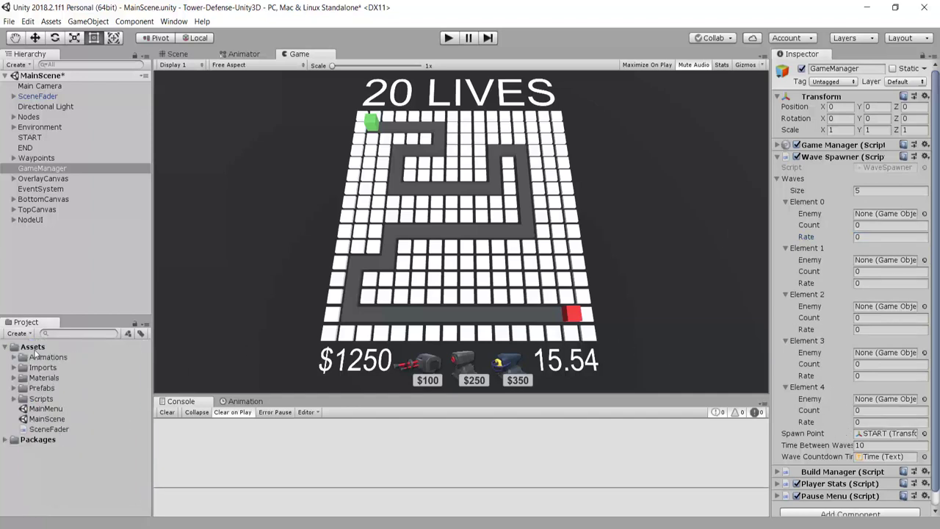
{"action": "left_click", "coordinate": [35, 348]}
{"action": "right_click", "coordinate": [35, 349]}
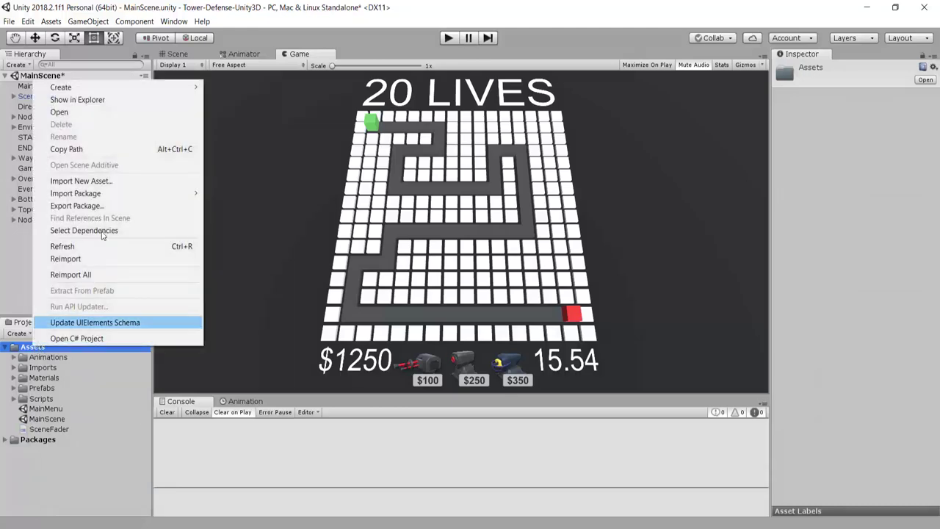
{"action": "mouse_move", "coordinate": [193, 88]}
{"action": "left_click", "coordinate": [228, 87]}
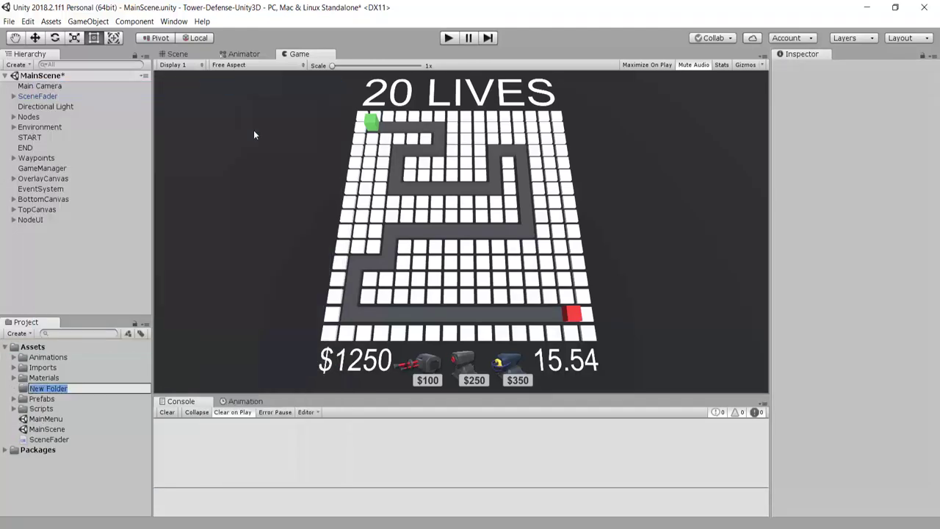
{"action": "type", "text": "Ennemies"}
{"action": "key", "text": "Return"}
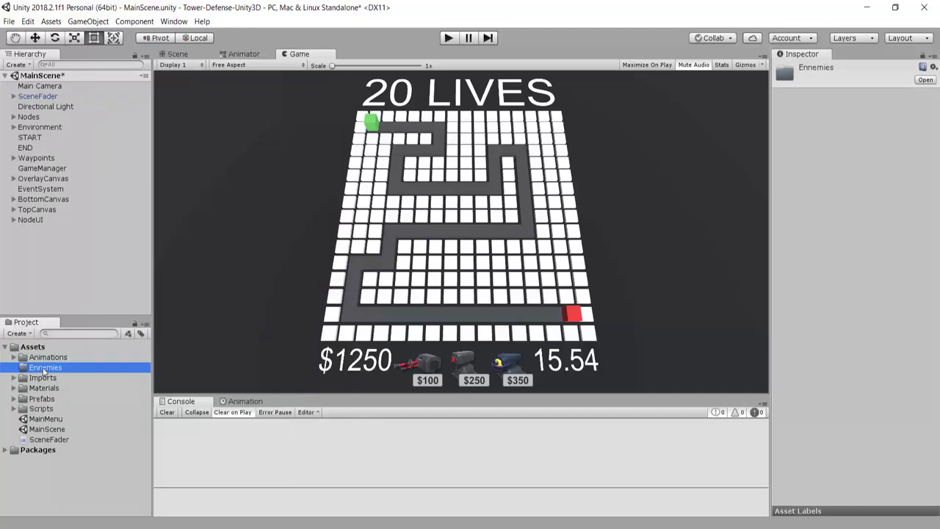
Step: Create Fast, Simple and Slow subfolders inside the Ennemies folder
{"action": "right_click", "coordinate": [44, 373]}
{"action": "mouse_move", "coordinate": [203, 108]}
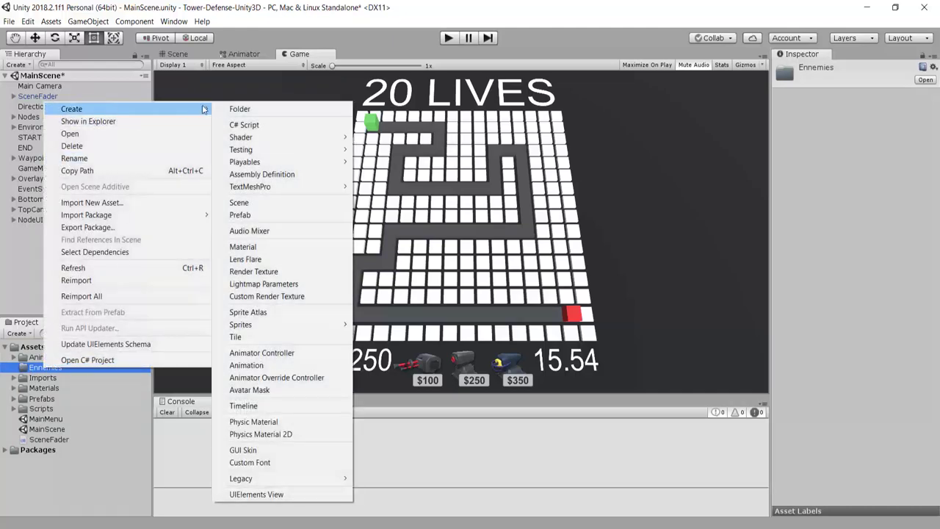
{"action": "left_click", "coordinate": [240, 108]}
{"action": "type", "text": "Fast"}
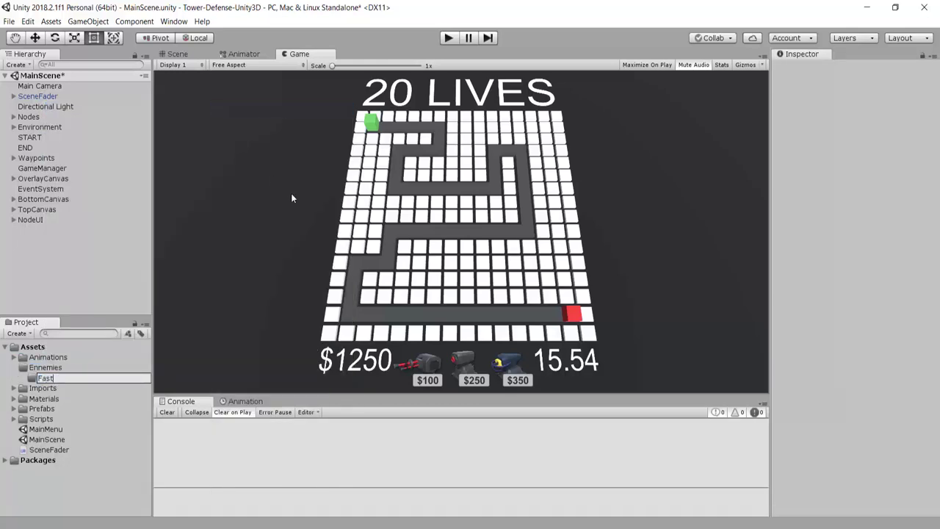
{"action": "key", "text": "Return"}
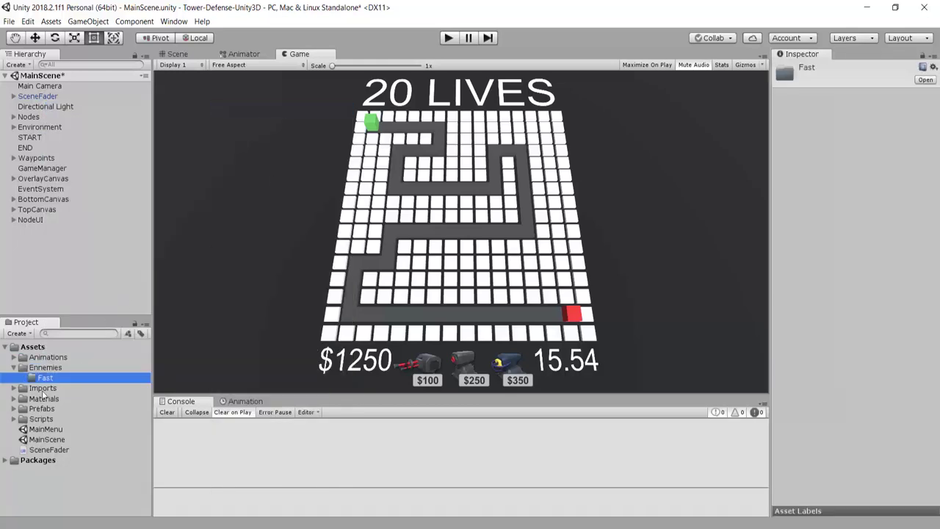
{"action": "right_click", "coordinate": [56, 370]}
{"action": "mouse_move", "coordinate": [99, 104]}
{"action": "left_click", "coordinate": [244, 112]}
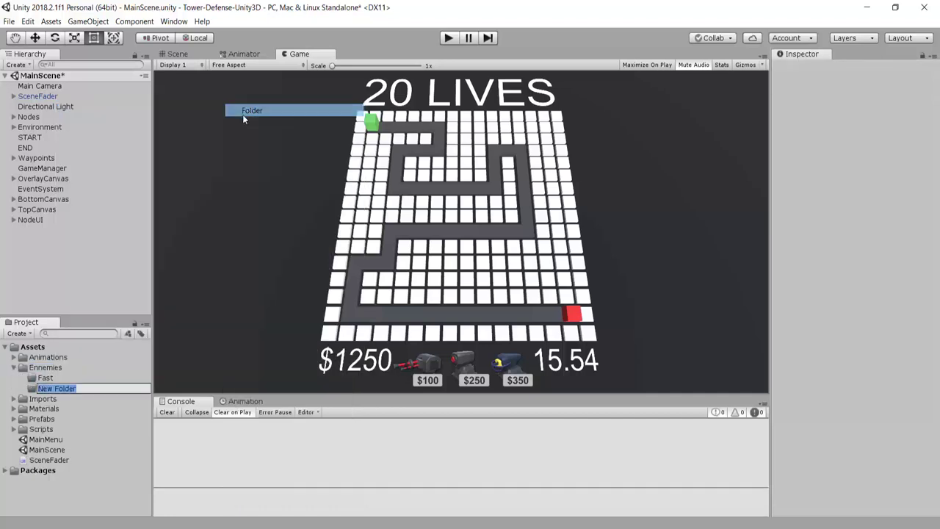
{"action": "type", "text": "Simple"}
{"action": "key", "text": "Return"}
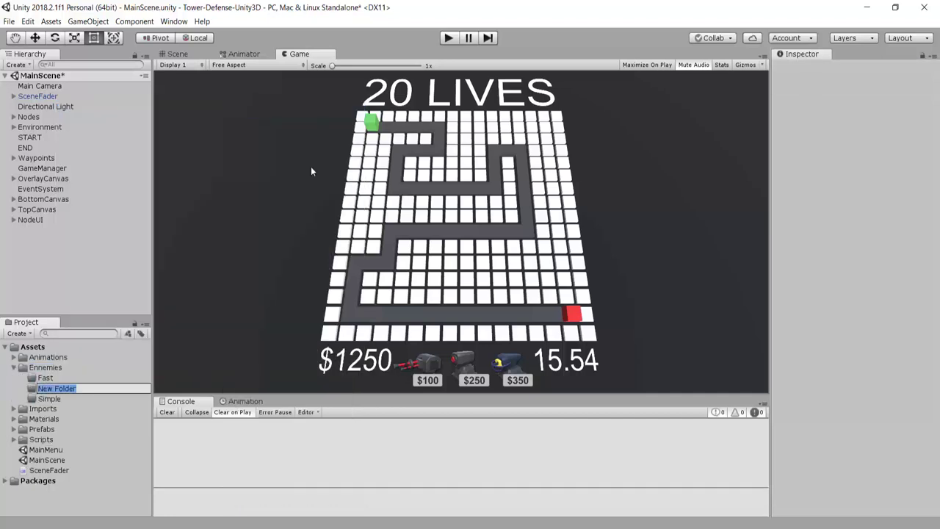
{"action": "type", "text": "Slow"}
{"action": "key", "text": "Return"}
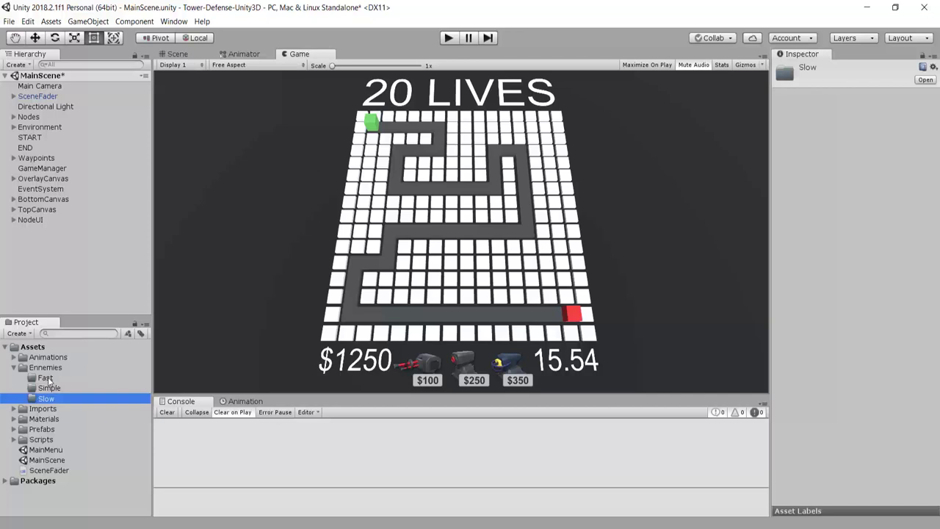
Step: Check each of the Fast, Simple and Slow subfolders in turn
{"action": "left_click", "coordinate": [53, 380]}
{"action": "left_click", "coordinate": [52, 389]}
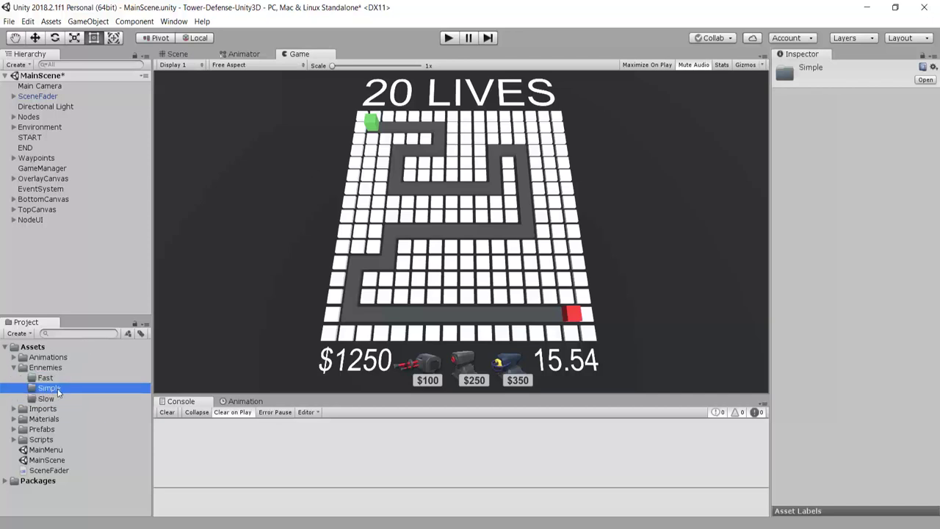
{"action": "left_click", "coordinate": [55, 399]}
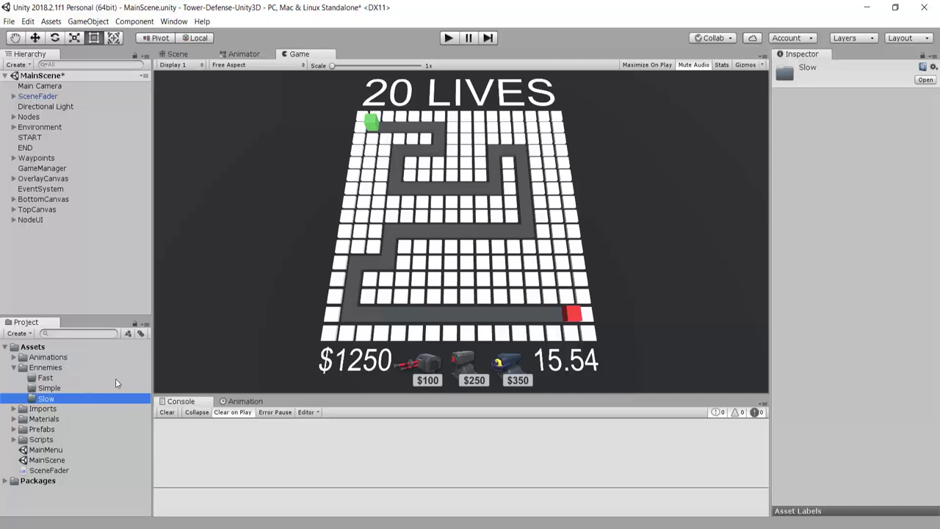
{"action": "left_click", "coordinate": [81, 379]}
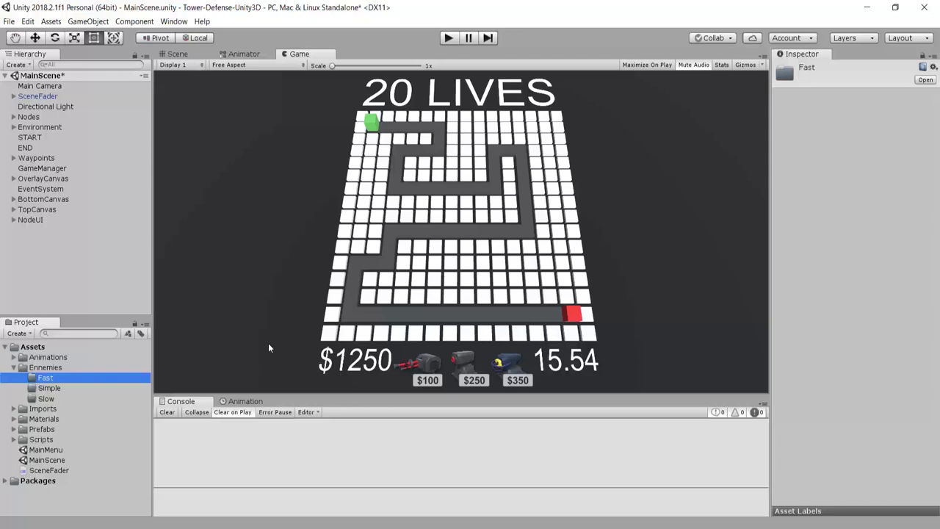
{"action": "left_click", "coordinate": [57, 388]}
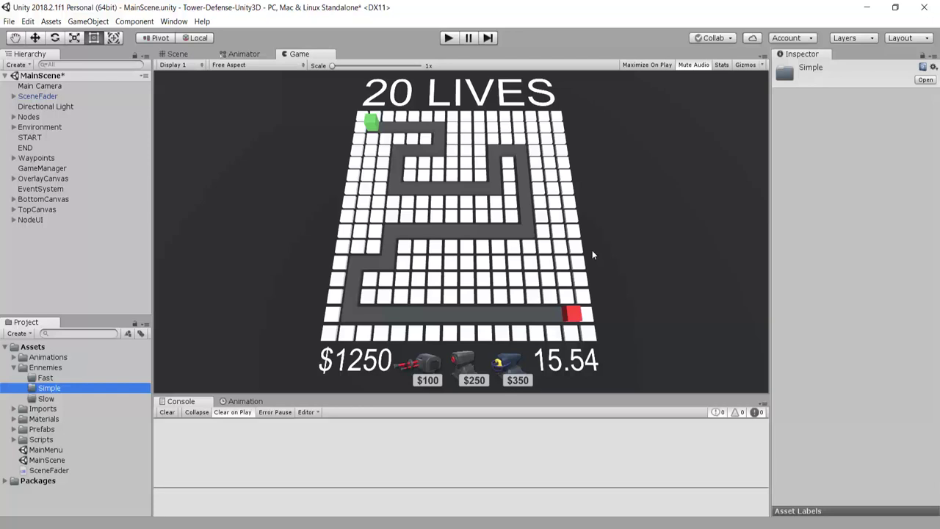
{"action": "left_click", "coordinate": [48, 399]}
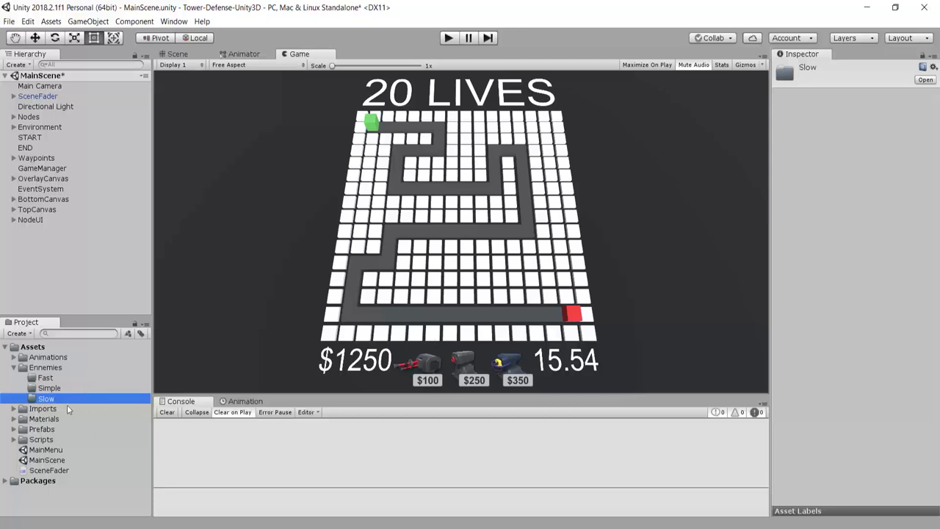
Step: Move the Enemy and EnemyDeathEffect prefabs from Prefabs into Ennemies/Simple
{"action": "left_click", "coordinate": [14, 430]}
{"action": "scroll", "coordinate": [76, 430], "scroll_direction": "down", "scroll_amount": 2}
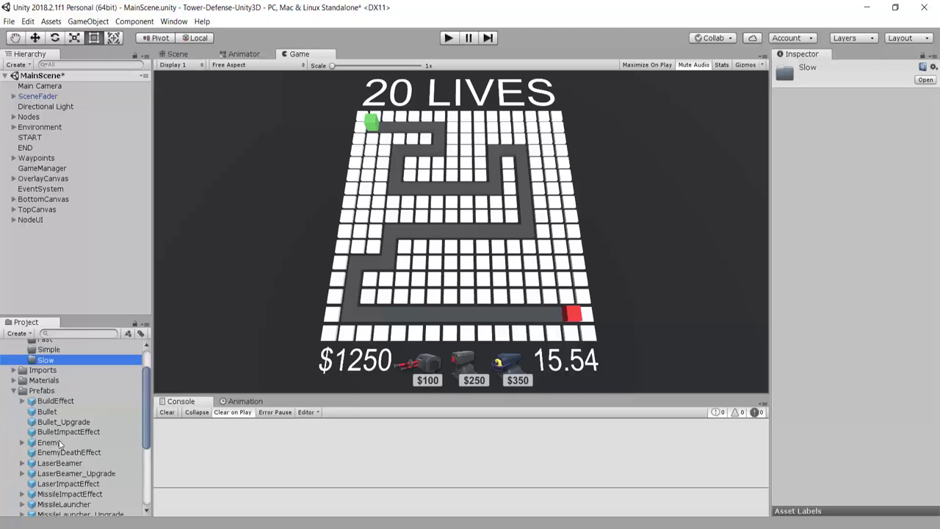
{"action": "left_click", "coordinate": [51, 443]}
{"action": "left_click", "coordinate": [58, 452], "text": "shift"}
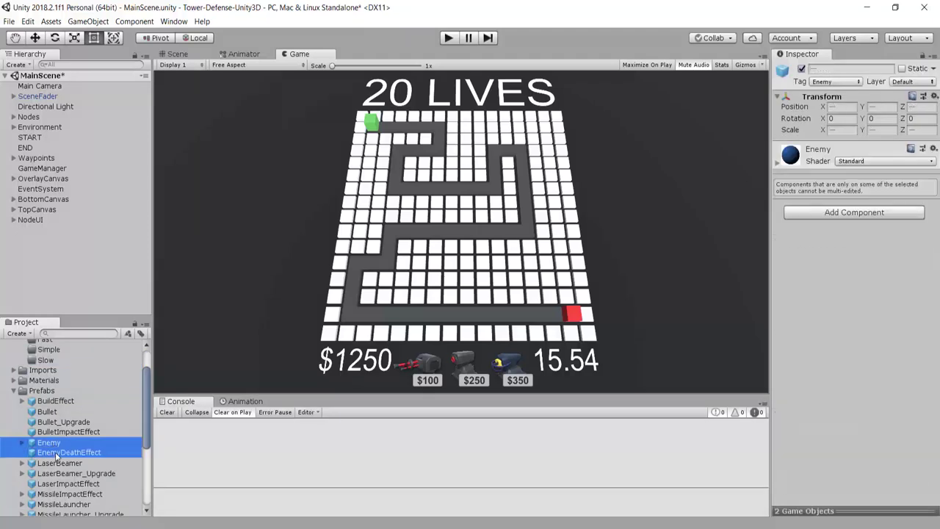
{"action": "scroll", "coordinate": [81, 463], "scroll_direction": "up", "scroll_amount": 2}
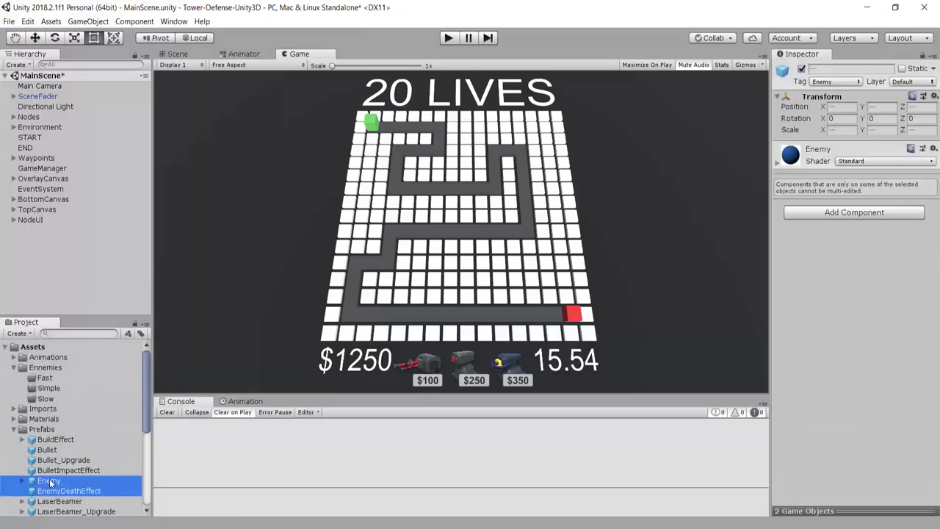
{"action": "left_click_drag", "start_coordinate": [52, 482], "coordinate": [49, 388]}
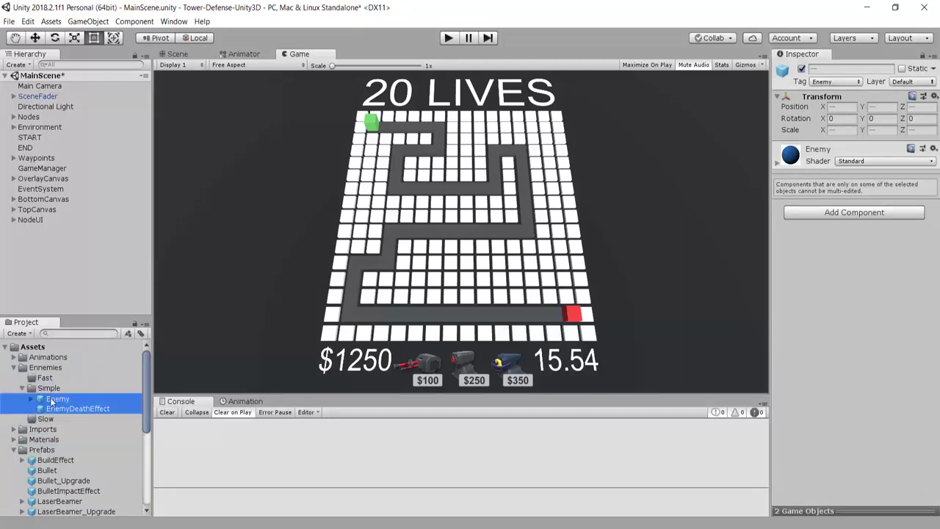
{"action": "left_click", "coordinate": [14, 449]}
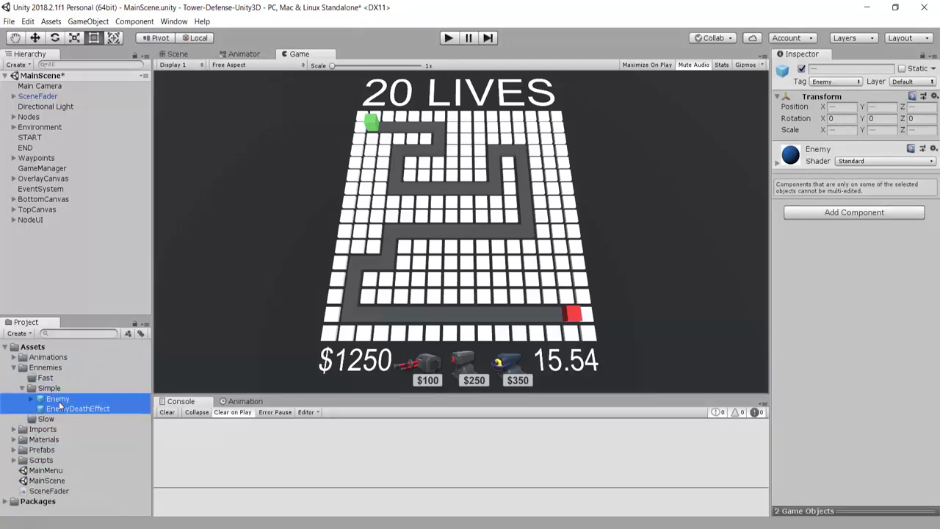
Step: Set the Enemy prefab's Start Speed to 14
{"action": "left_click", "coordinate": [55, 399]}
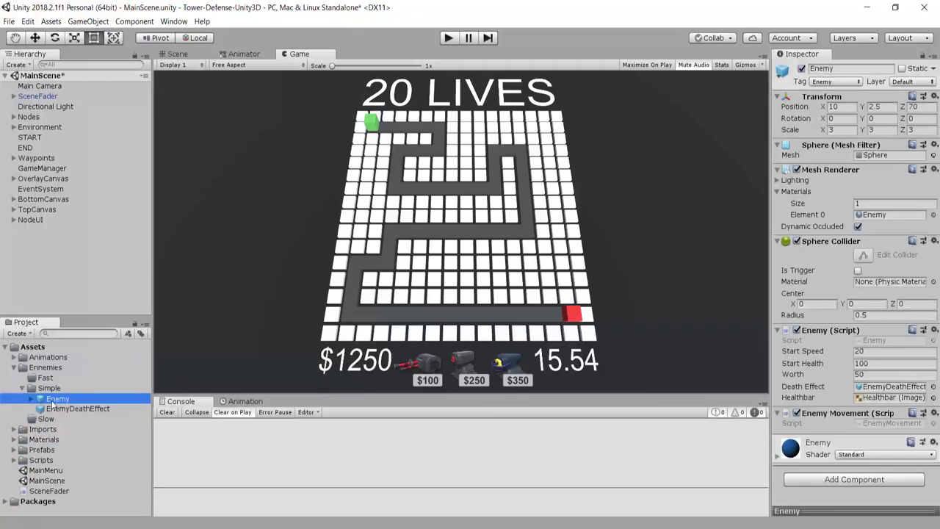
{"action": "left_click", "coordinate": [870, 352]}
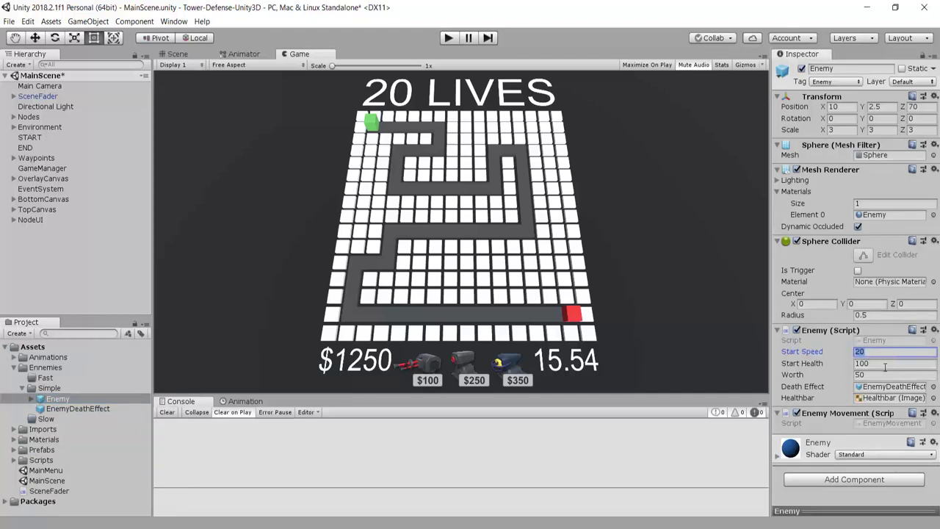
{"action": "type", "text": "14"}
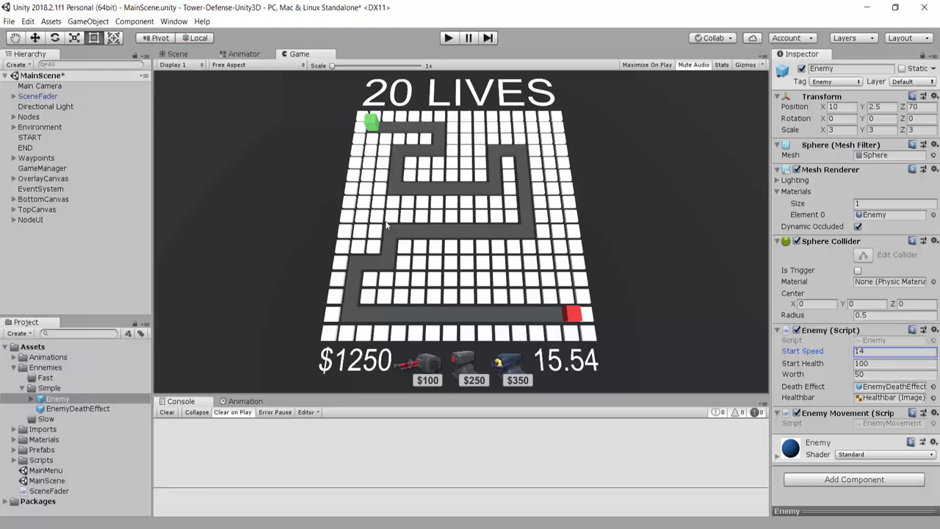
{"action": "left_click", "coordinate": [364, 309]}
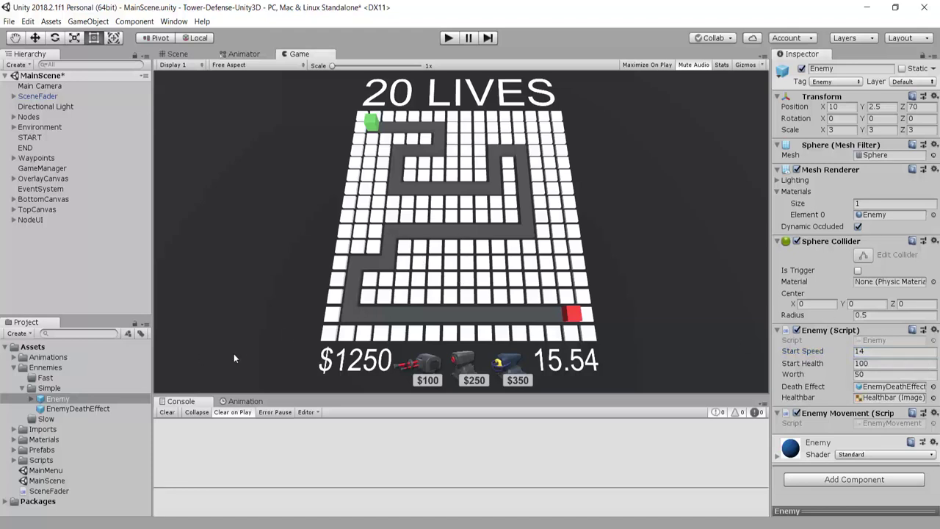
Step: Move the Enemy material from Materials into the Simple folder
{"action": "left_click", "coordinate": [14, 440]}
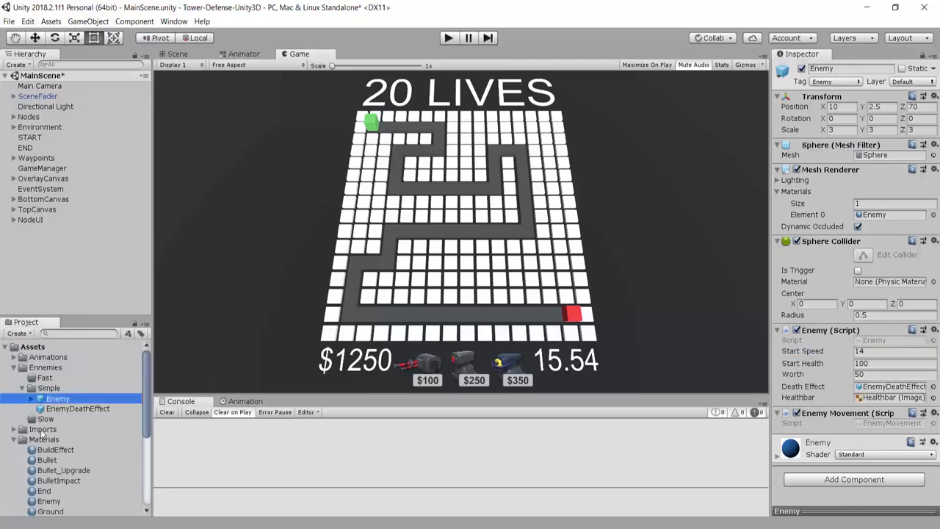
{"action": "scroll", "coordinate": [61, 433], "scroll_direction": "down", "scroll_amount": 1}
{"action": "left_click_drag", "start_coordinate": [55, 463], "coordinate": [48, 350]}
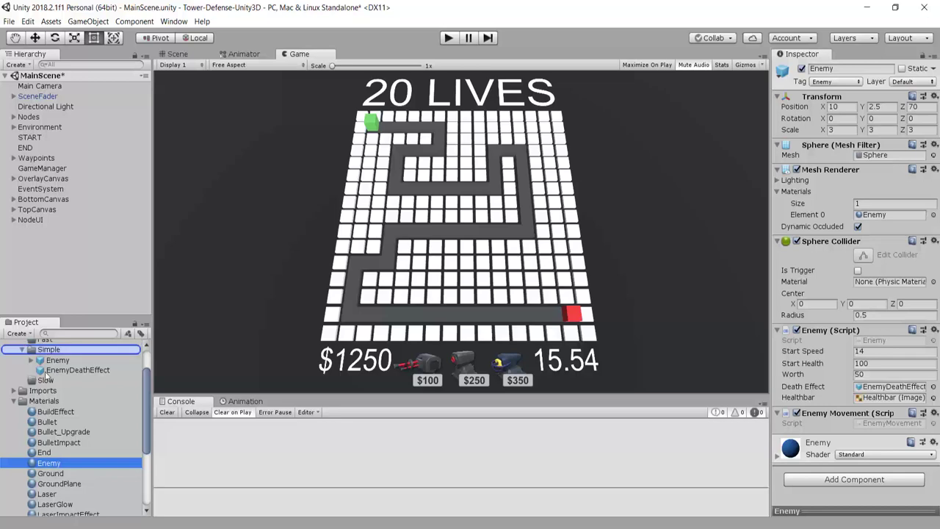
{"action": "left_click", "coordinate": [14, 413]}
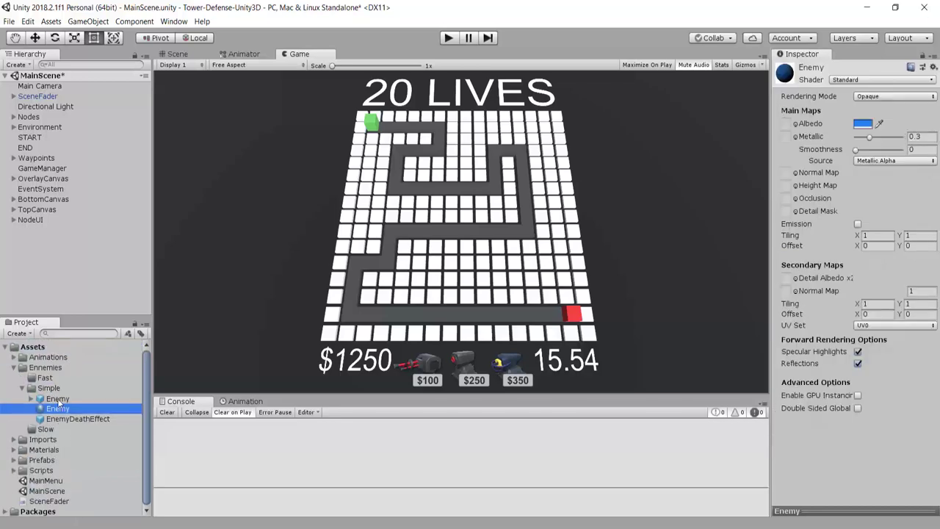
Step: Rename the Enemy prefab to Enemy_simple
{"action": "left_click", "coordinate": [57, 400]}
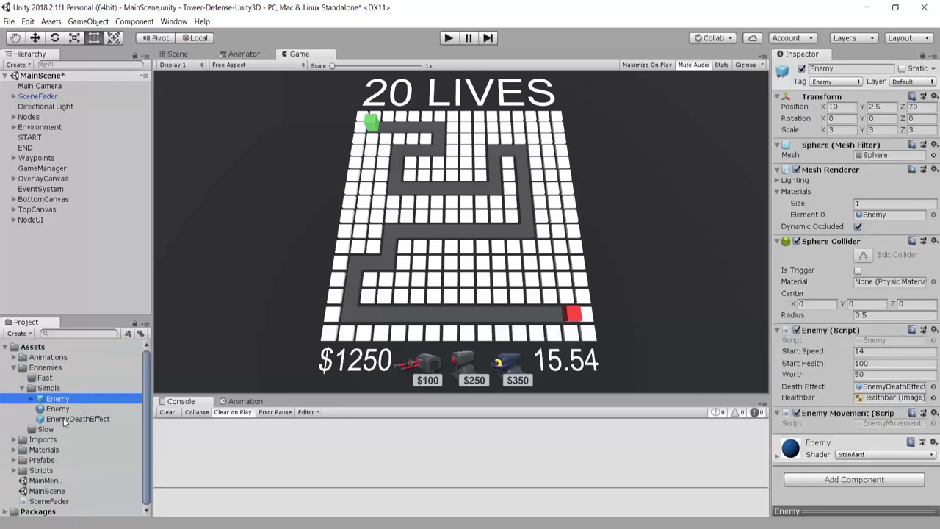
{"action": "left_click", "coordinate": [67, 420], "text": "shift"}
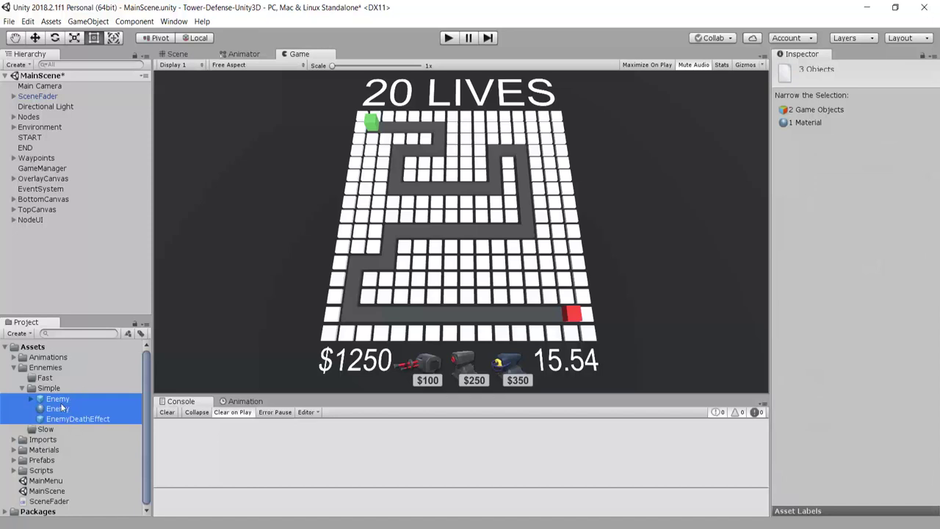
{"action": "left_click", "coordinate": [60, 401]}
{"action": "key", "text": "F2"}
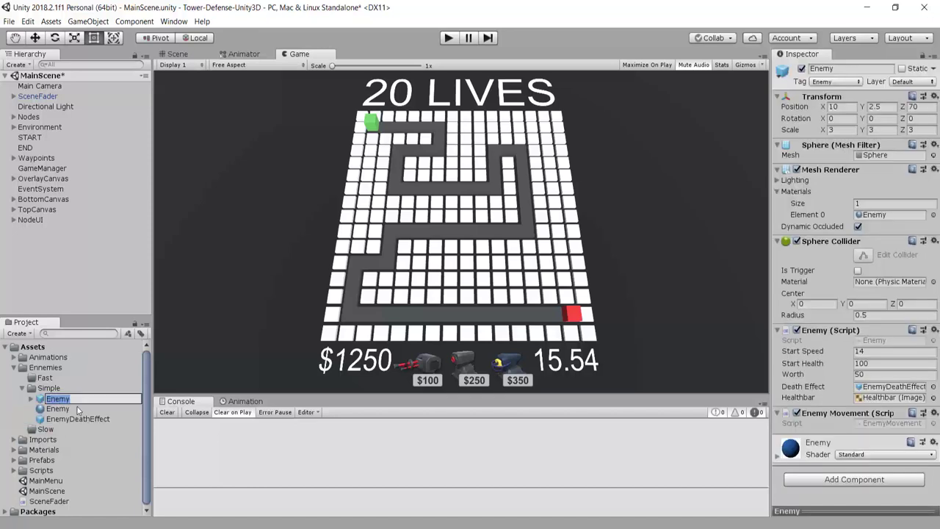
{"action": "key", "text": "Right"}
{"action": "type", "text": "Simple"}
{"action": "key", "text": "Return"}
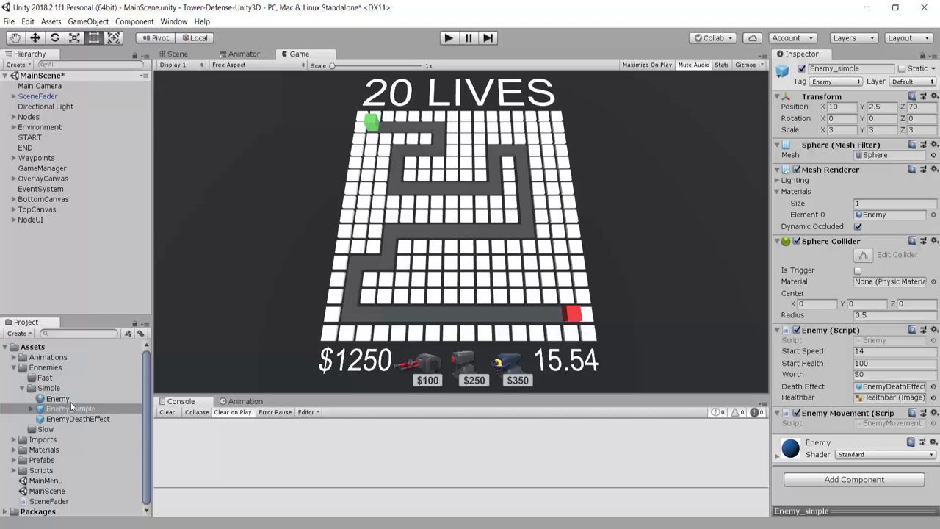
Step: Rename the Enemy material to Enemy_simple and the death effect to EnemyDeathEffect_simple
{"action": "left_click", "coordinate": [72, 402]}
{"action": "key", "text": "F2"}
{"action": "key", "text": "Right"}
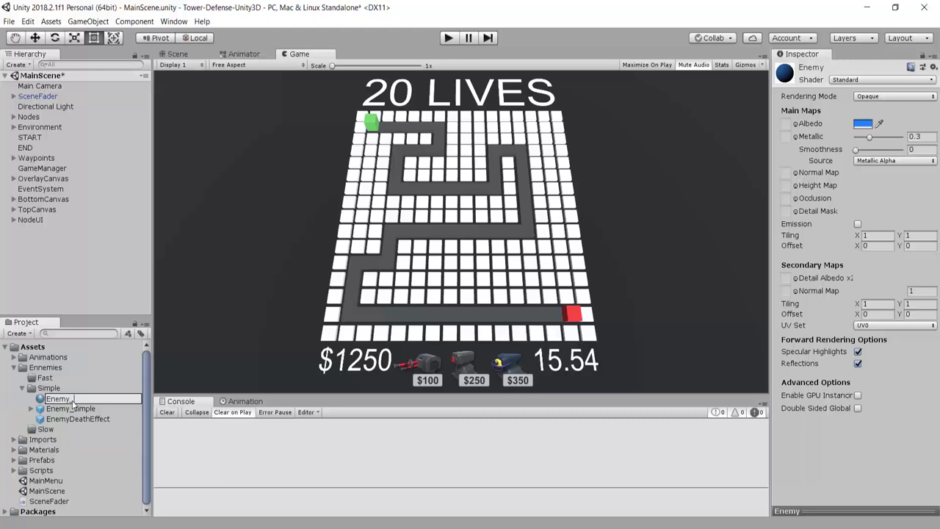
{"action": "type", "text": "_simple"}
{"action": "key", "text": "Return"}
{"action": "left_click", "coordinate": [81, 419]}
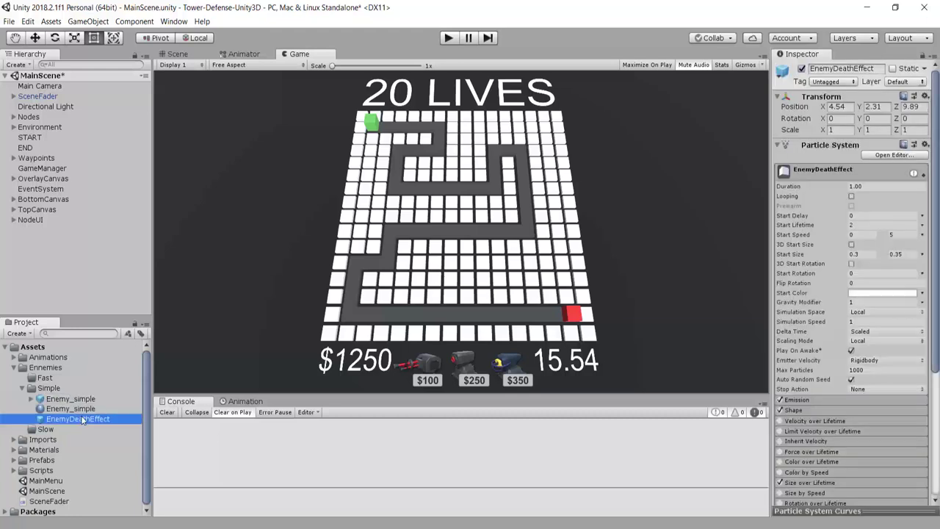
{"action": "key", "text": "F2"}
{"action": "key", "text": "Right"}
{"action": "type", "text": "_simple"}
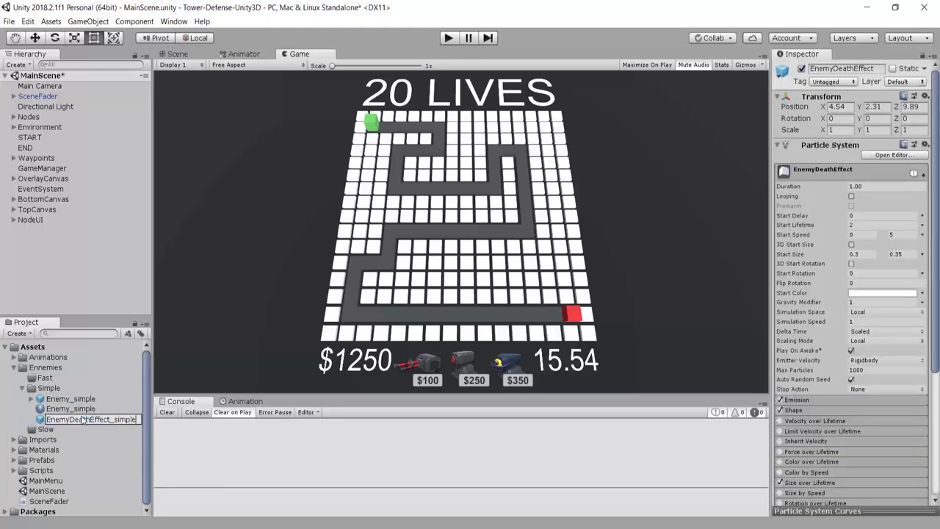
{"action": "key", "text": "Return"}
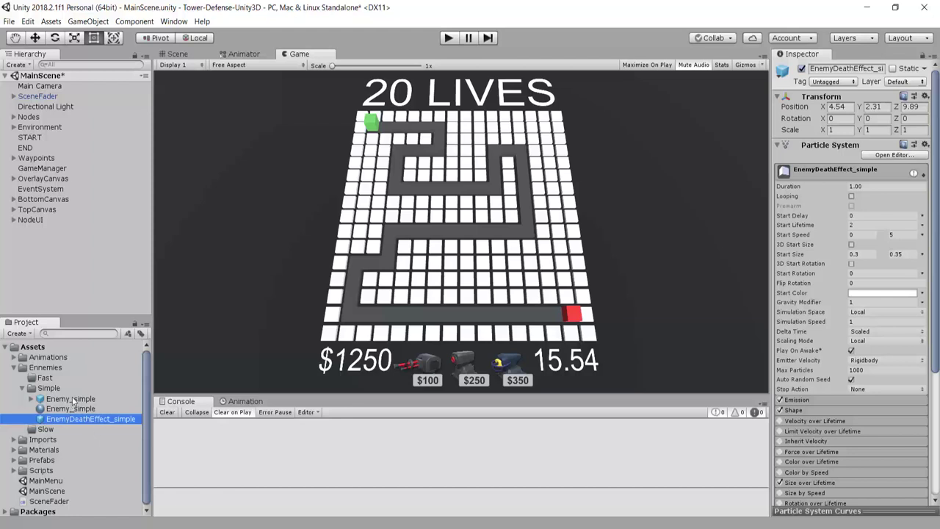
{"action": "left_click", "coordinate": [72, 399], "text": "shift"}
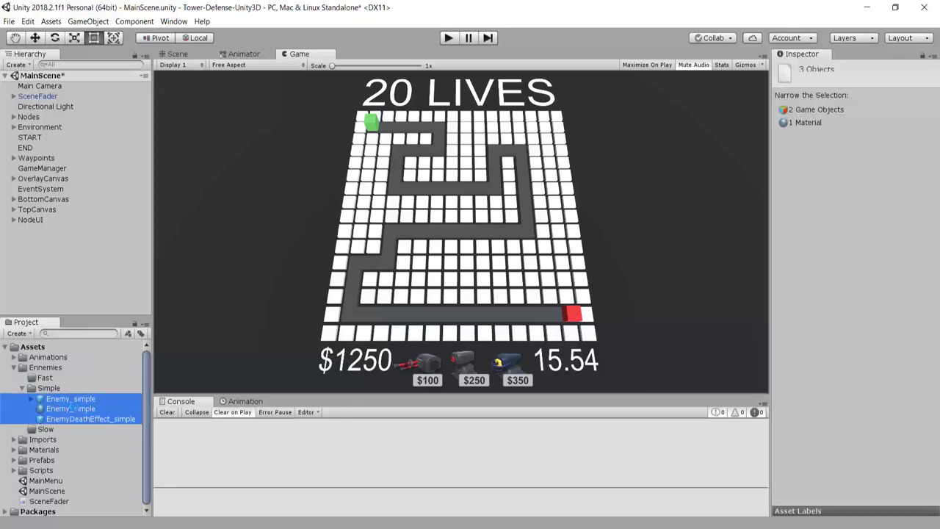
Step: Duplicate the three Simple assets and move the copies into the Slow folder
{"action": "key", "text": "ctrl+d"}
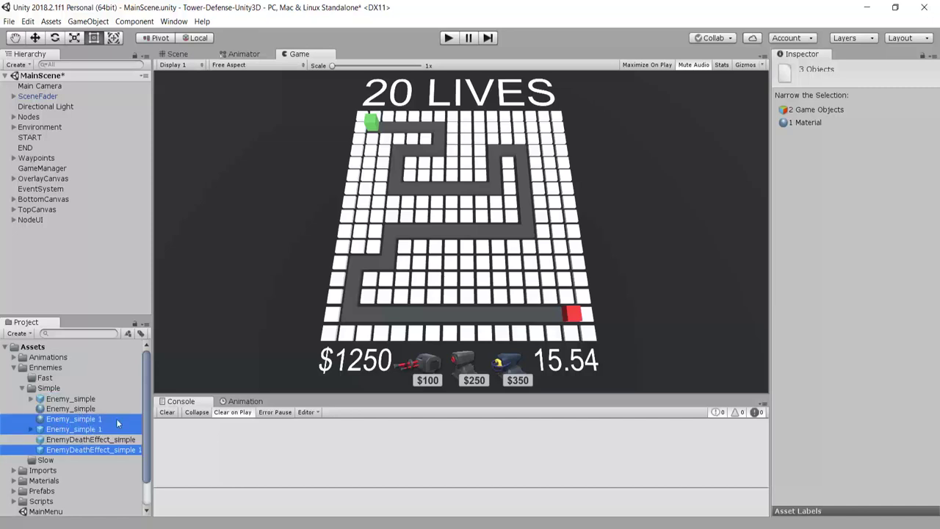
{"action": "scroll", "coordinate": [79, 434], "scroll_direction": "down", "scroll_amount": 1}
{"action": "scroll", "coordinate": [73, 419], "scroll_direction": "up", "scroll_amount": 1}
{"action": "left_click_drag", "start_coordinate": [72, 417], "coordinate": [47, 461]}
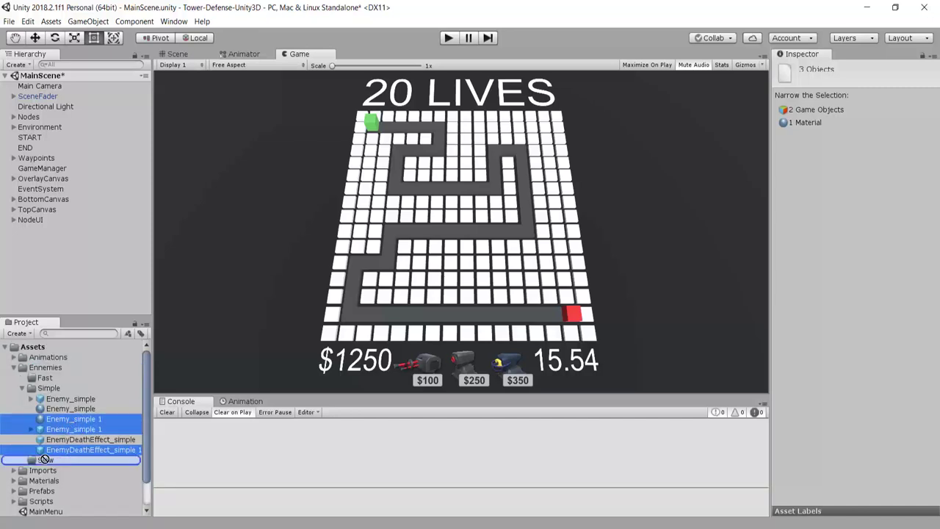
{"action": "scroll", "coordinate": [56, 431], "scroll_direction": "down", "scroll_amount": 1}
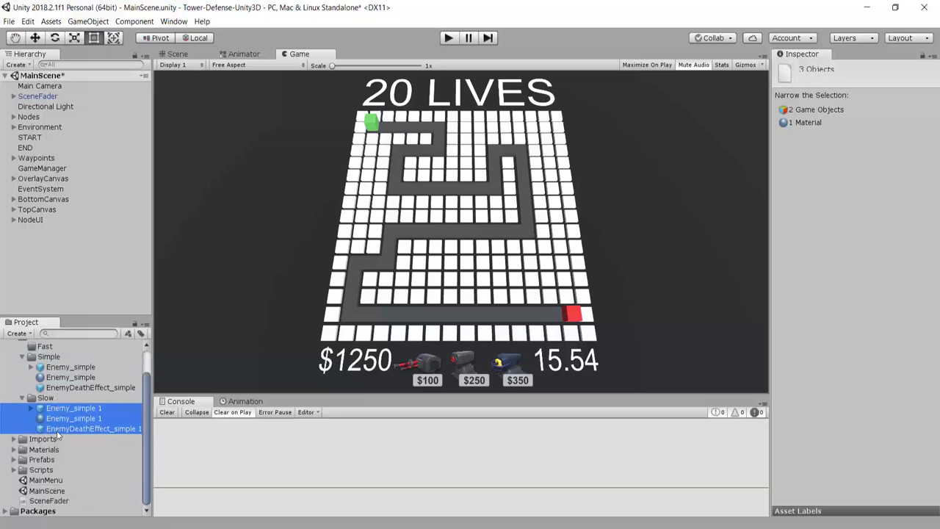
Step: Rename the duplicated prefab to Enemy_slow
{"action": "left_click", "coordinate": [68, 410]}
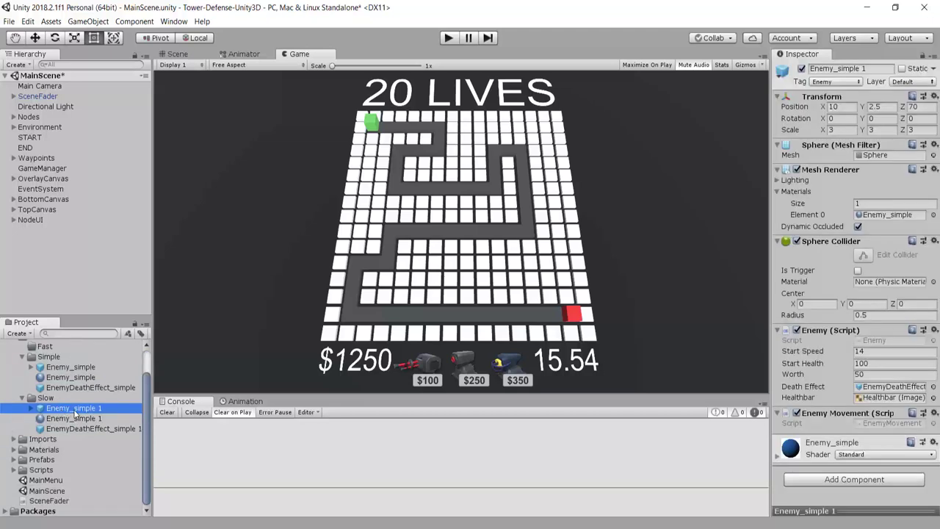
{"action": "left_click", "coordinate": [74, 409]}
{"action": "left_click", "coordinate": [74, 409]}
{"action": "key", "text": "shift+End"}
{"action": "key", "text": "Delete"}
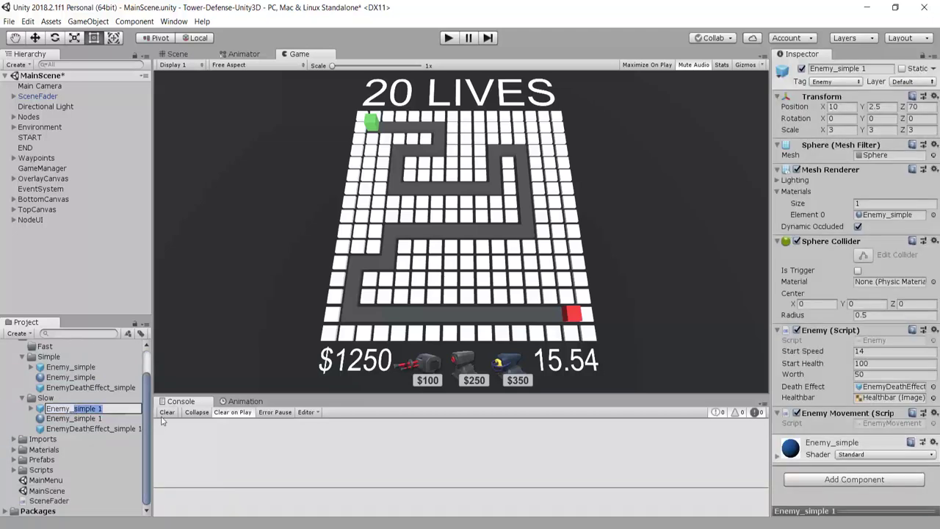
{"action": "type", "text": "slow"}
{"action": "key", "text": "Return"}
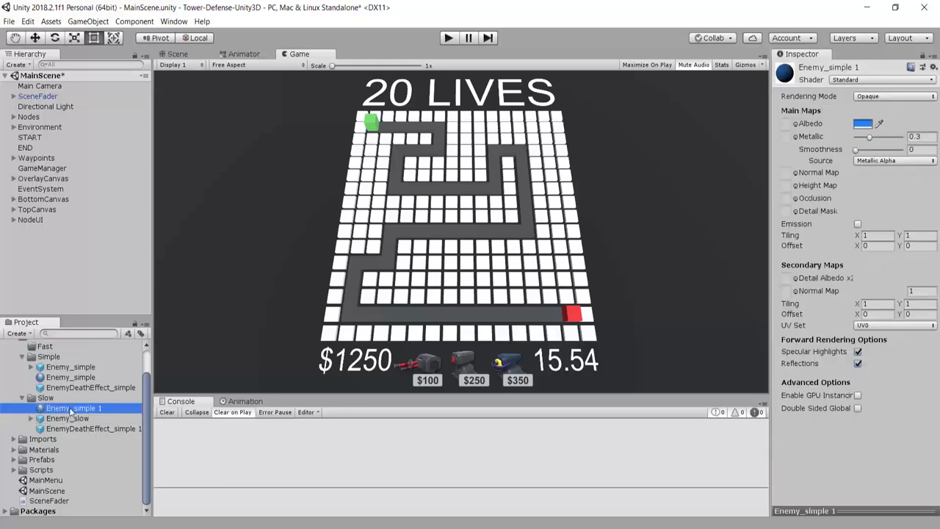
Step: Rename the duplicated material to Enemy_slow and the death effect to EnemyDeathEffect_slow
{"action": "left_click", "coordinate": [70, 408]}
{"action": "left_click", "coordinate": [74, 409]}
{"action": "type", "text": "Enemy_slow"}
{"action": "key", "text": "Return"}
{"action": "left_click", "coordinate": [88, 428]}
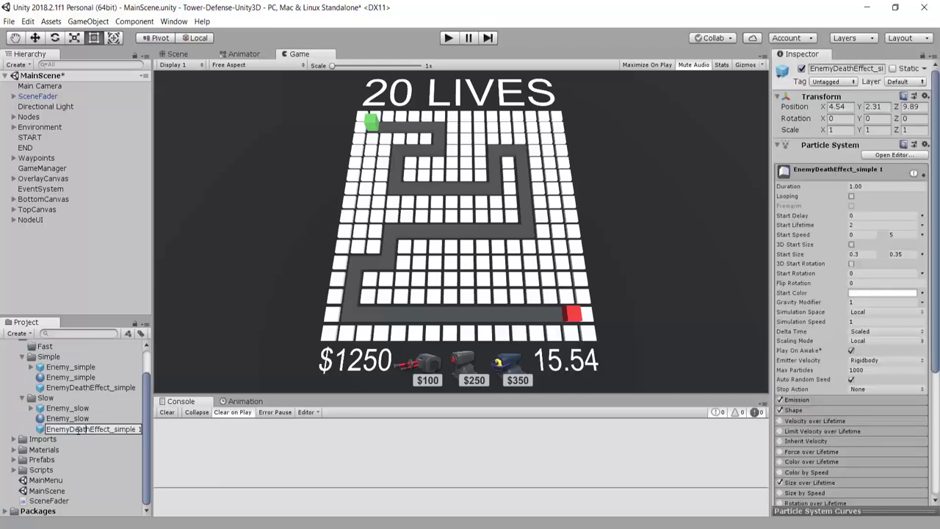
{"action": "type", "text": "EnemyDeathEffect_slow"}
{"action": "left_click", "coordinate": [259, 426]}
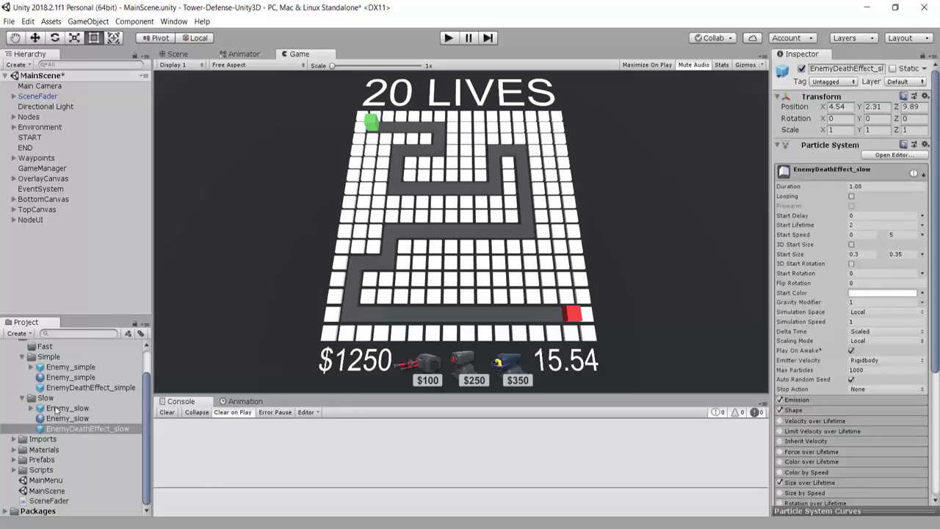
Step: Assign the Enemy_slow material to Element 0 of the Enemy_slow prefab's Mesh Renderer
{"action": "left_click", "coordinate": [63, 409]}
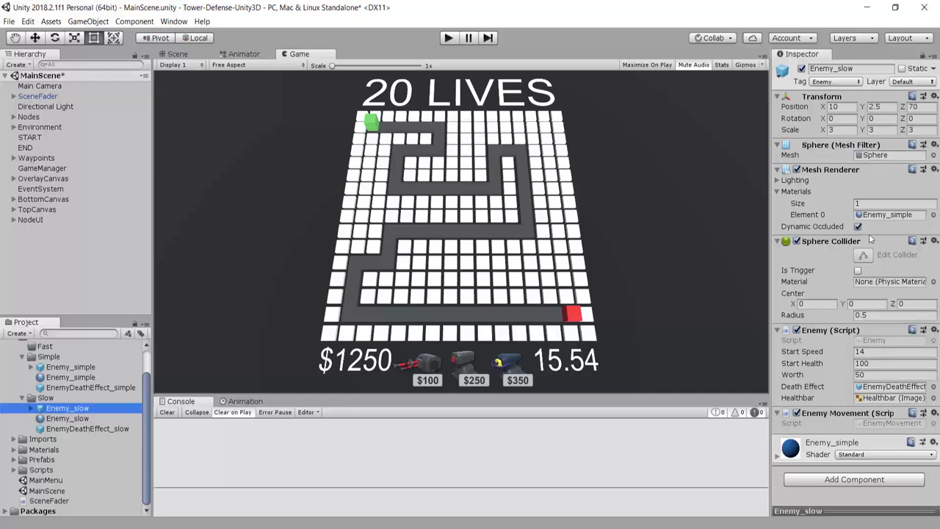
{"action": "left_click", "coordinate": [50, 417]}
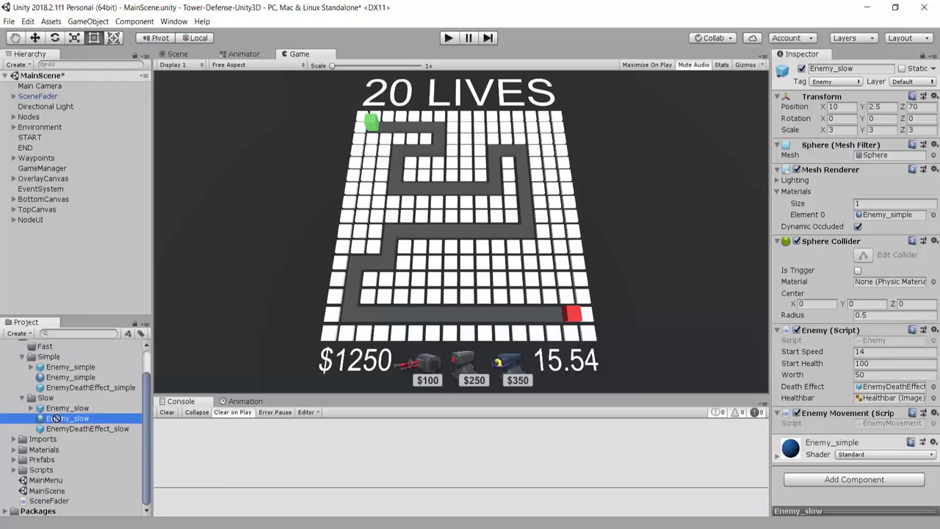
{"action": "mouse_move", "coordinate": [144, 417]}
{"action": "left_mouse_down"}
{"action": "mouse_move", "coordinate": [837, 191]}
{"action": "mouse_move", "coordinate": [889, 214]}
{"action": "left_mouse_up"}
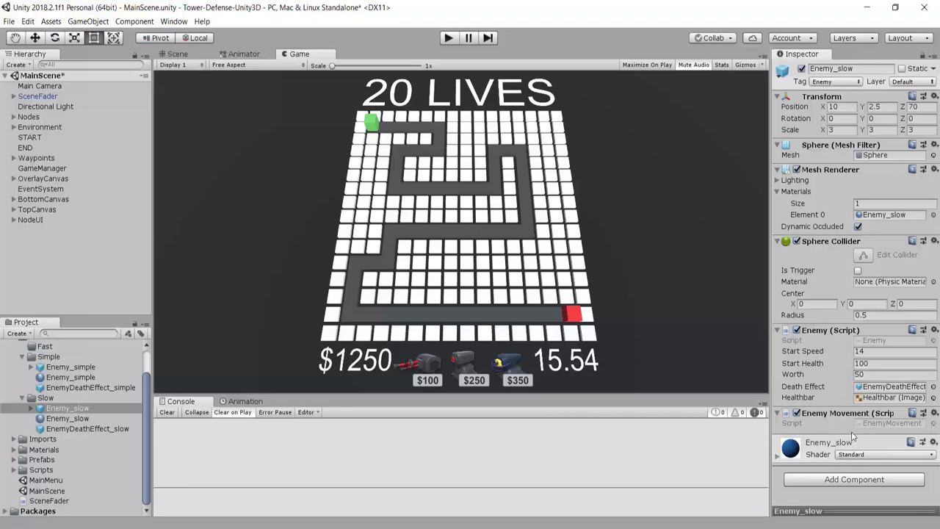
Step: Give Enemy_slow Start Speed 7, Start Health 350, Worth 150 and the EnemyDeathEffect_slow death effect
{"action": "left_click", "coordinate": [808, 363]}
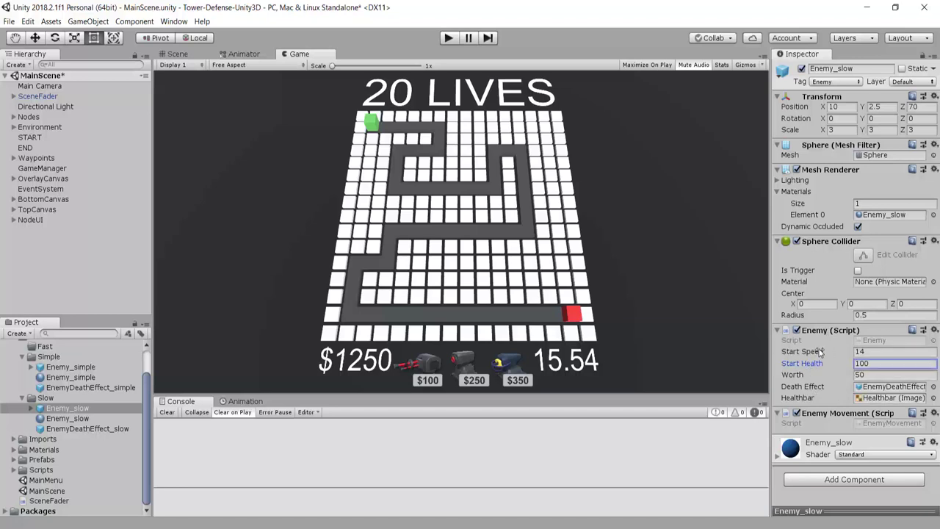
{"action": "left_click", "coordinate": [869, 353]}
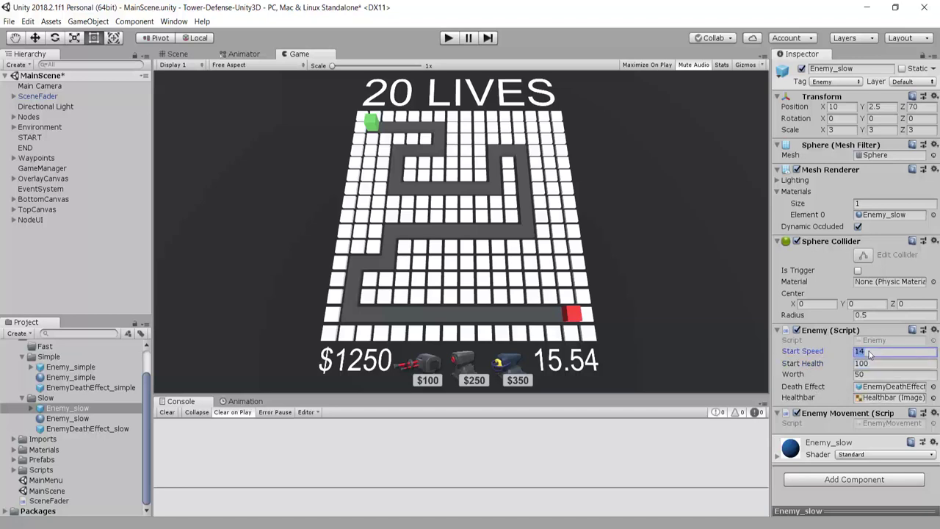
{"action": "type", "text": "7"}
{"action": "left_click", "coordinate": [878, 363]}
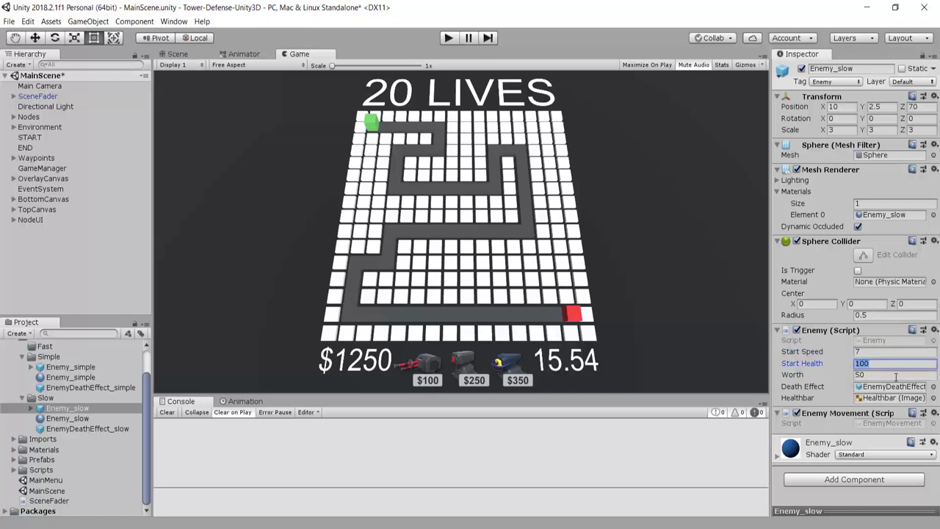
{"action": "type", "text": "350"}
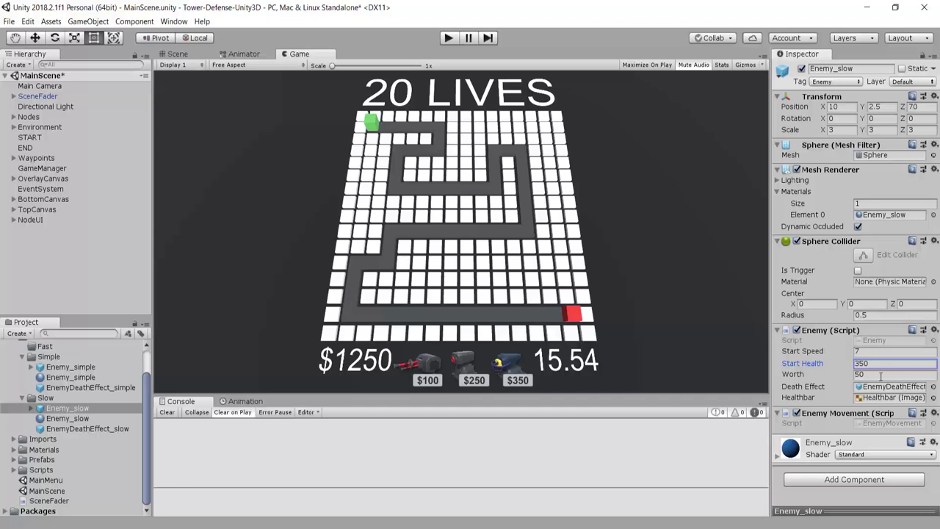
{"action": "left_click", "coordinate": [881, 375]}
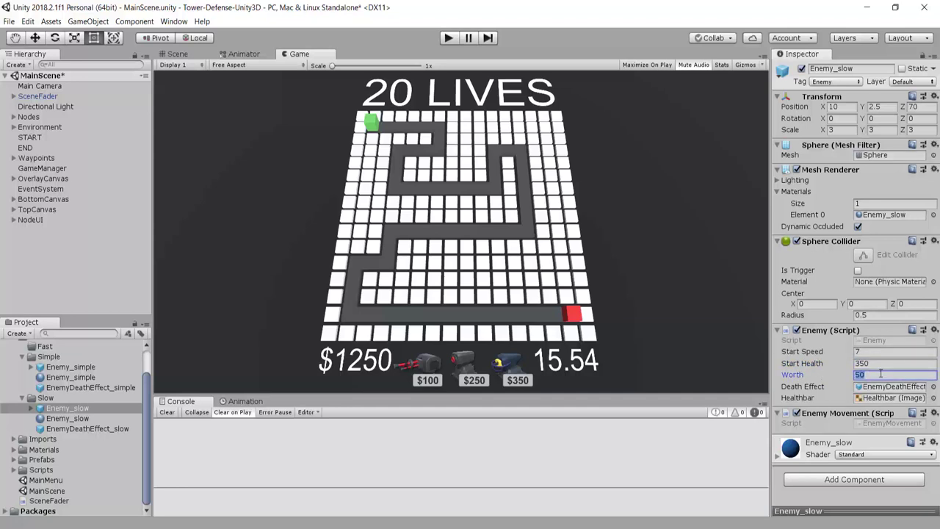
{"action": "type", "text": "150"}
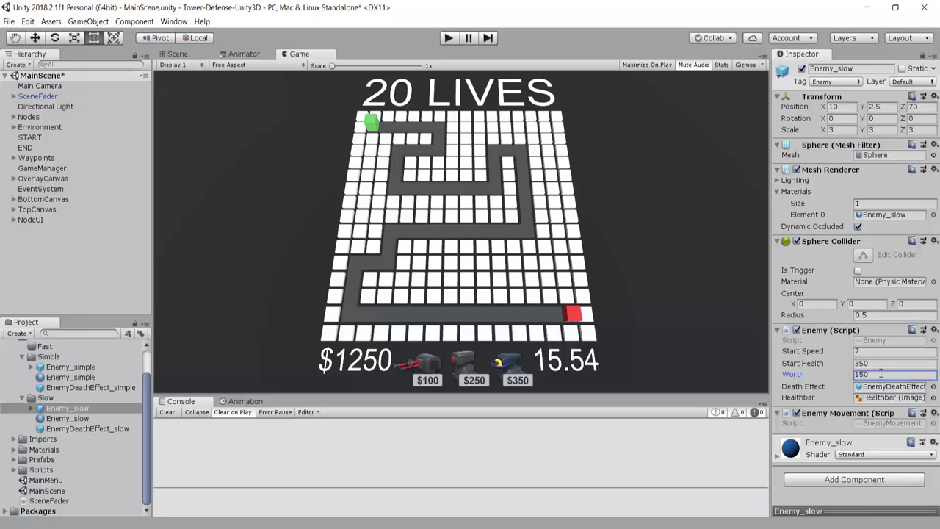
{"action": "double_click", "coordinate": [880, 375]}
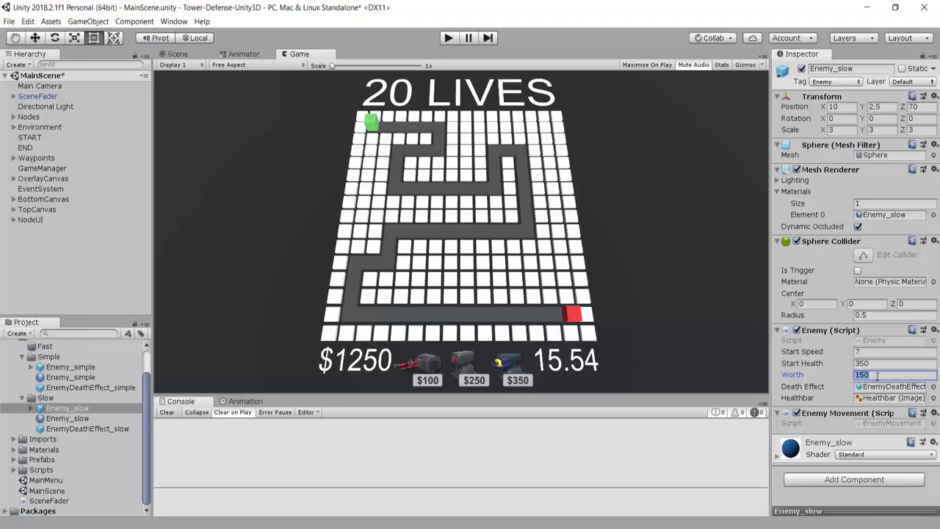
{"action": "left_click", "coordinate": [813, 392]}
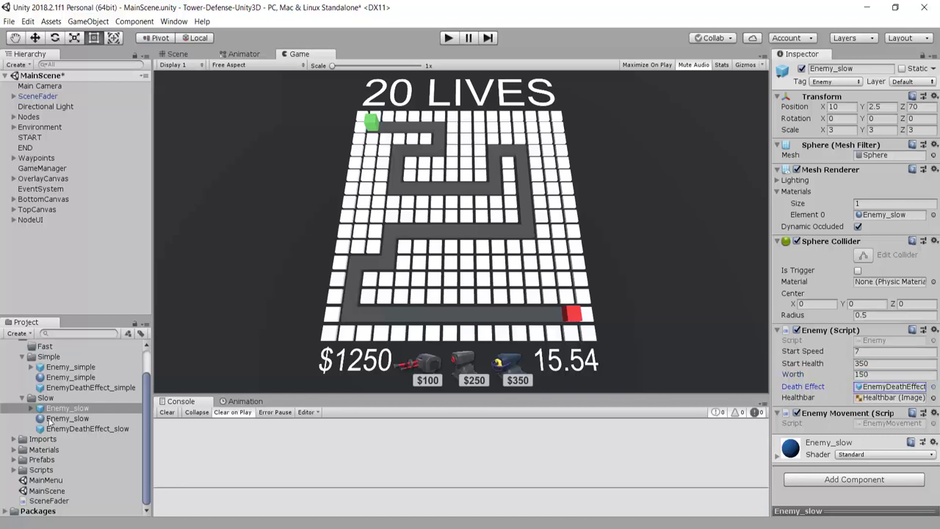
{"action": "left_click_drag", "start_coordinate": [53, 431], "coordinate": [879, 393]}
Step: Assign a material to the EnemyDeathEffect_slow particle renderer
{"action": "left_click", "coordinate": [73, 431]}
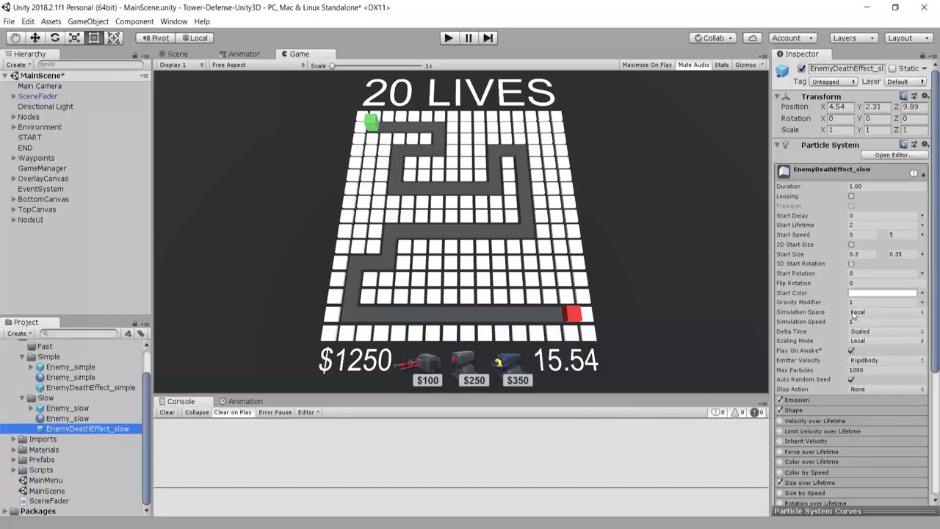
{"action": "scroll", "coordinate": [845, 316], "scroll_direction": "down", "scroll_amount": 5}
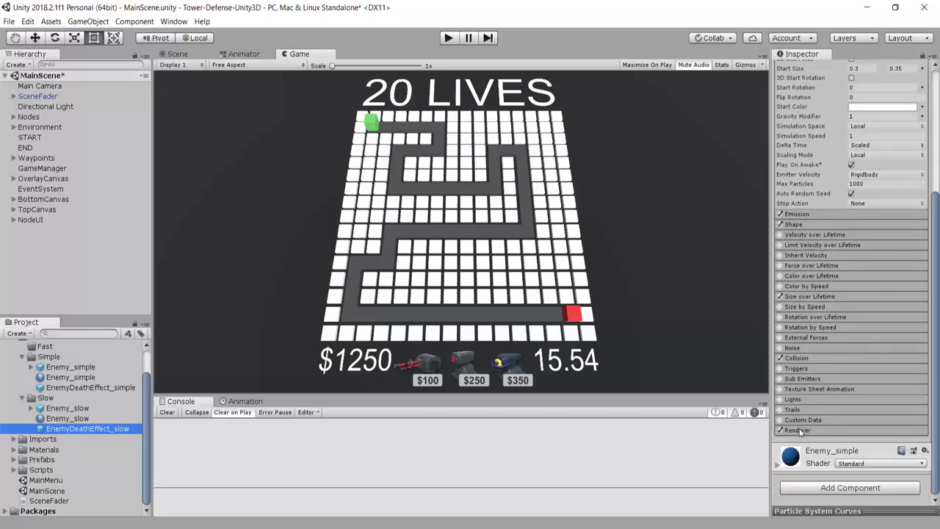
{"action": "left_click", "coordinate": [797, 430]}
{"action": "scroll", "coordinate": [852, 352], "scroll_direction": "down", "scroll_amount": 3}
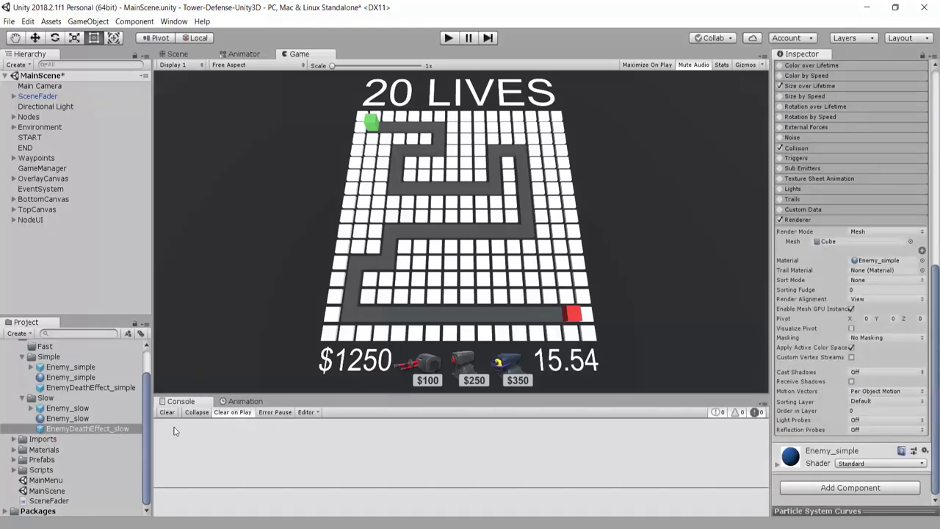
{"action": "mouse_move", "coordinate": [59, 428]}
{"action": "left_mouse_down"}
{"action": "mouse_move", "coordinate": [247, 428]}
{"action": "mouse_move", "coordinate": [884, 261]}
{"action": "left_mouse_up"}
{"action": "scroll", "coordinate": [848, 331], "scroll_direction": "up", "scroll_amount": 5}
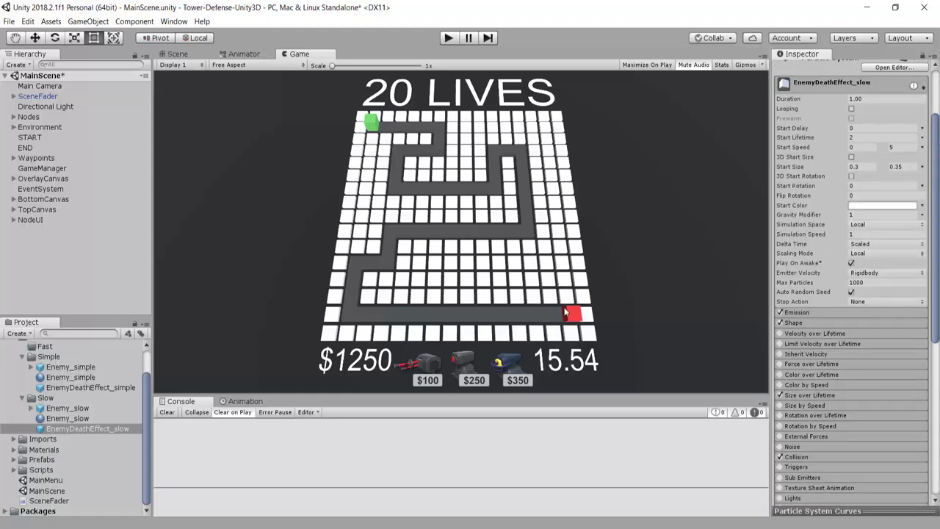
Step: Change the Enemy_slow material's albedo from blue to bright red (F32F24)
{"action": "left_click", "coordinate": [66, 418]}
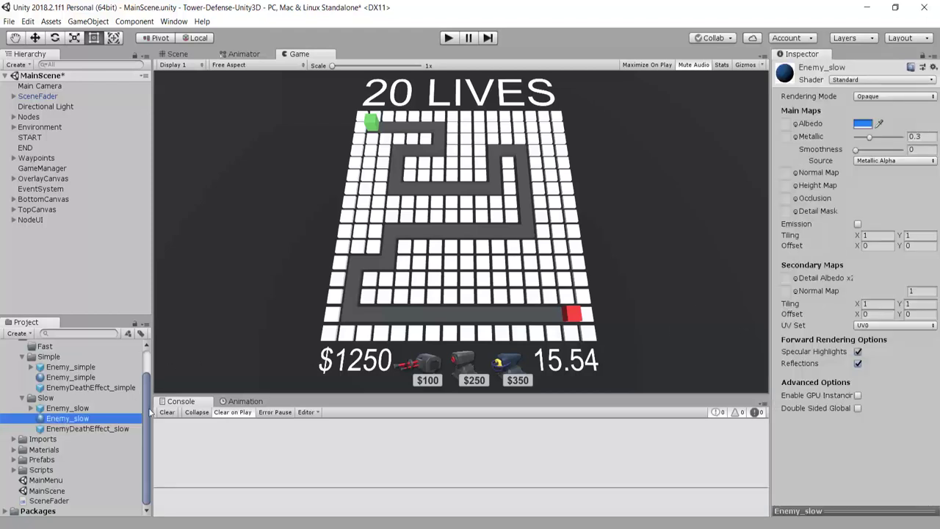
{"action": "left_click", "coordinate": [864, 125]}
{"action": "left_click", "coordinate": [728, 246]}
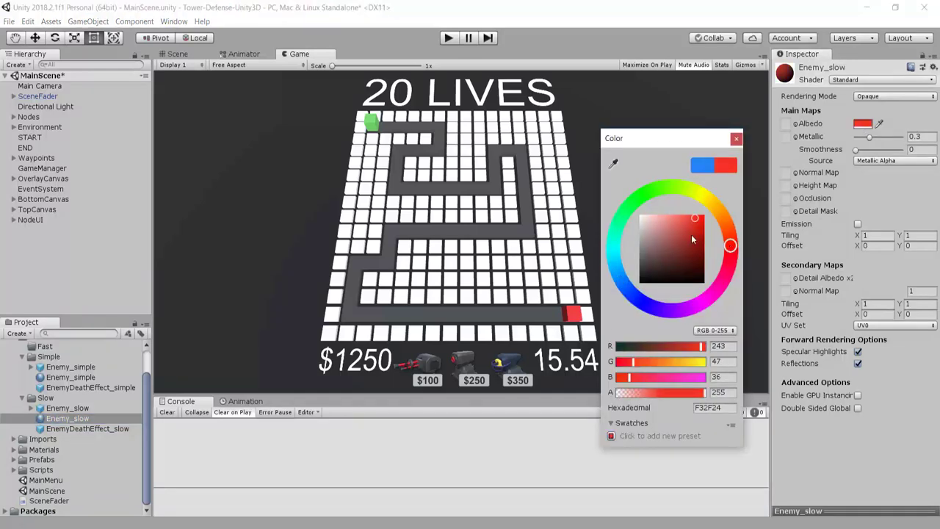
{"action": "left_click_drag", "start_coordinate": [692, 238], "coordinate": [740, 192]}
{"action": "left_click", "coordinate": [736, 138]}
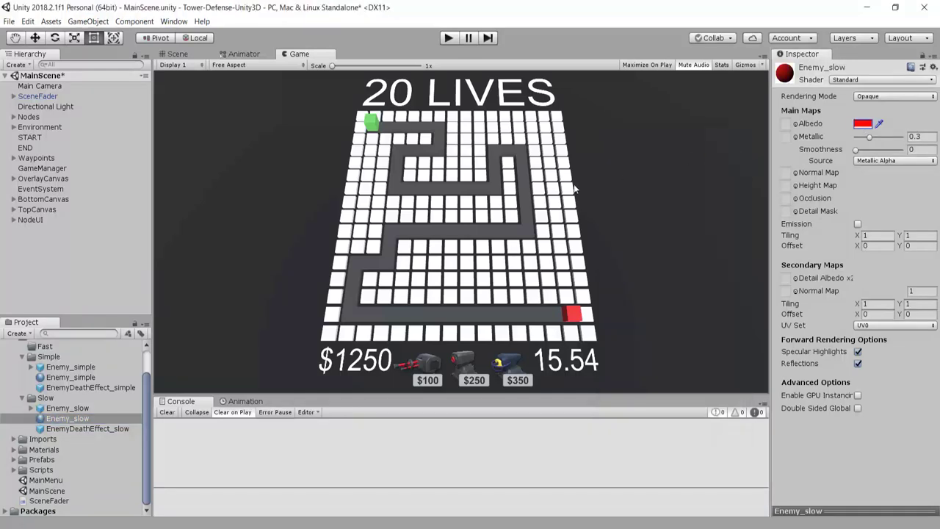
{"action": "scroll", "coordinate": [43, 382], "scroll_direction": "up", "scroll_amount": 2}
Step: Duplicate the three Enemy_simple assets and move the copies into the Fast folder
{"action": "left_click", "coordinate": [44, 379]}
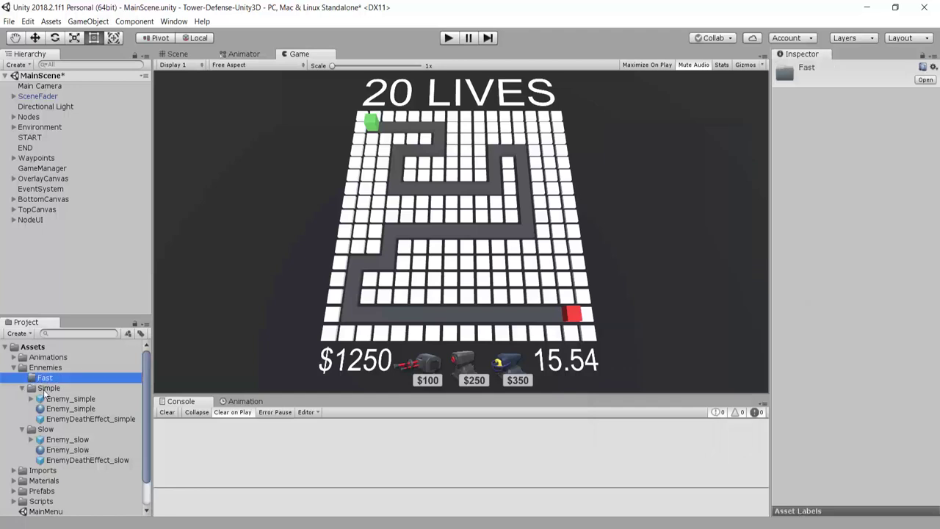
{"action": "left_click", "coordinate": [56, 399]}
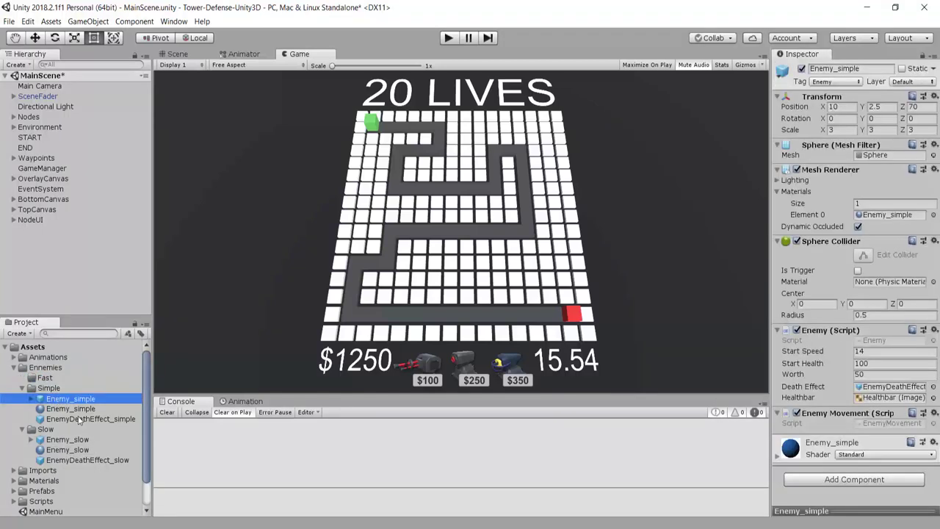
{"action": "left_click", "coordinate": [77, 419], "text": "shift"}
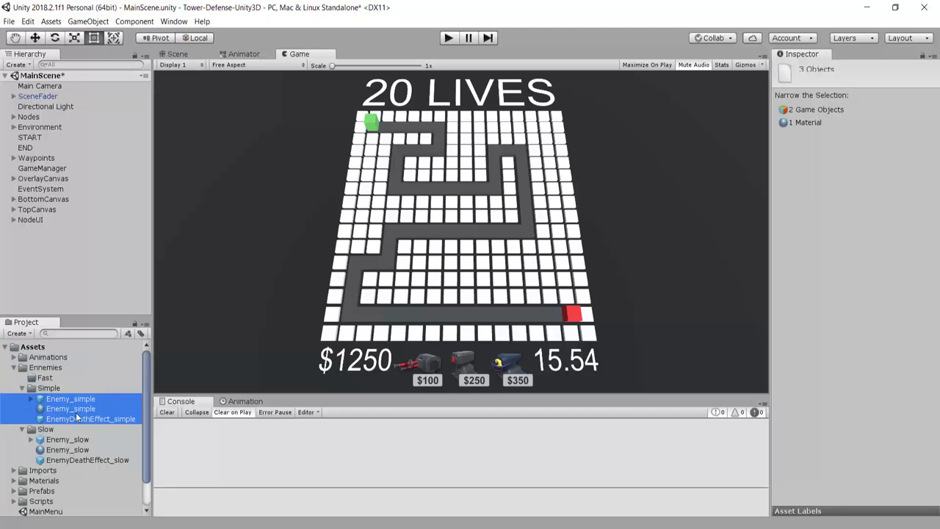
{"action": "key", "text": "ctrl+d"}
{"action": "left_click_drag", "start_coordinate": [74, 422], "coordinate": [44, 378]}
Step: Rename the copies Enemy_fast, Enemy_fast and EnemyDeathEffect_fast
{"action": "left_click", "coordinate": [74, 390]}
{"action": "key", "text": "F2"}
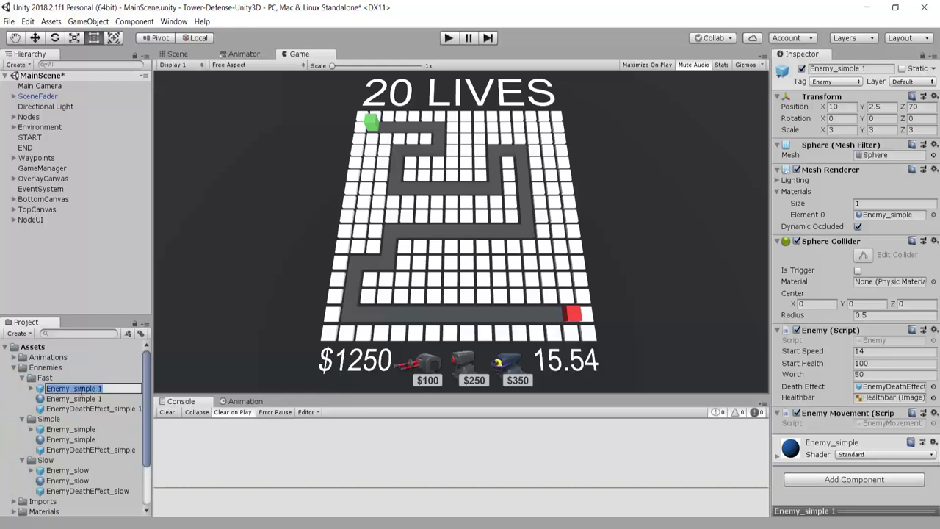
{"action": "type", "text": "Enemy_fast"}
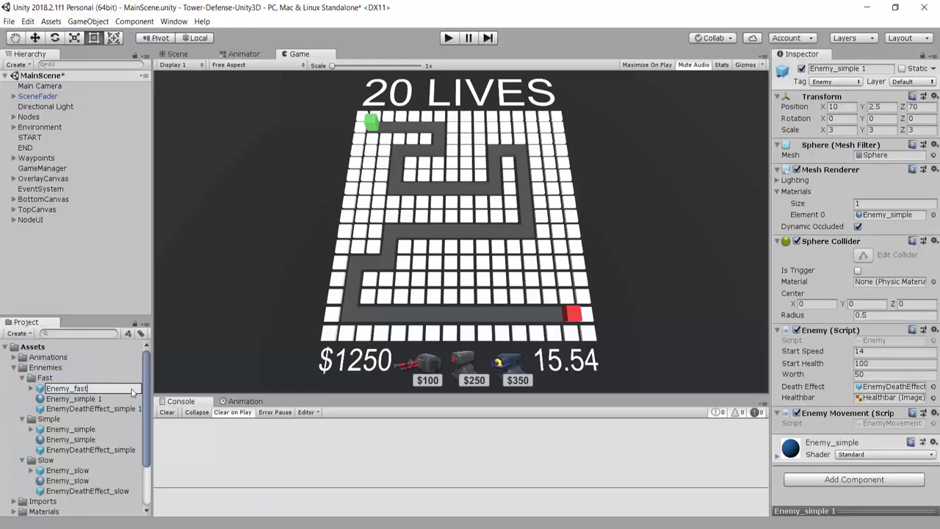
{"action": "key", "text": "Return"}
{"action": "key", "text": "Down"}
{"action": "key", "text": "F2"}
{"action": "type", "text": "Enemy_fast"}
{"action": "key", "text": "Return"}
{"action": "key", "text": "Down"}
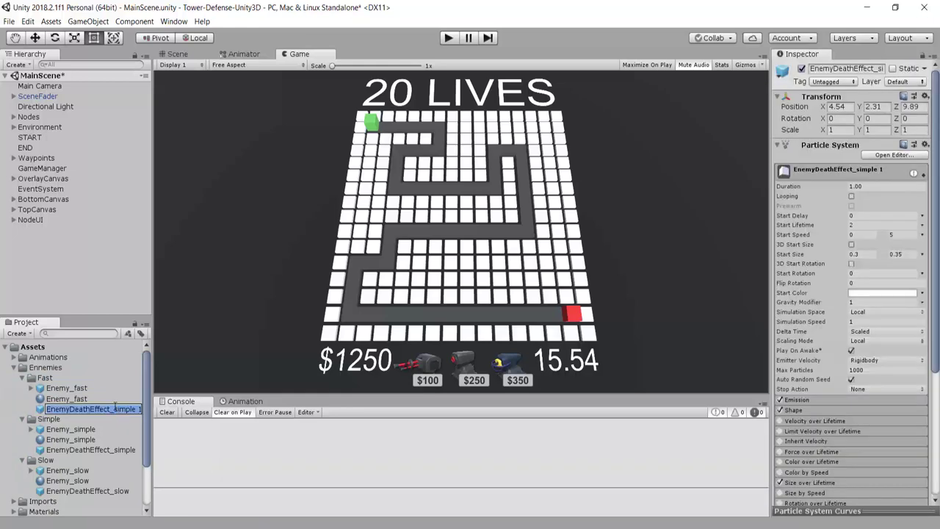
{"action": "key", "text": "F2"}
{"action": "type", "text": "EnemyDeathEffect_fast"}
{"action": "key", "text": "Return"}
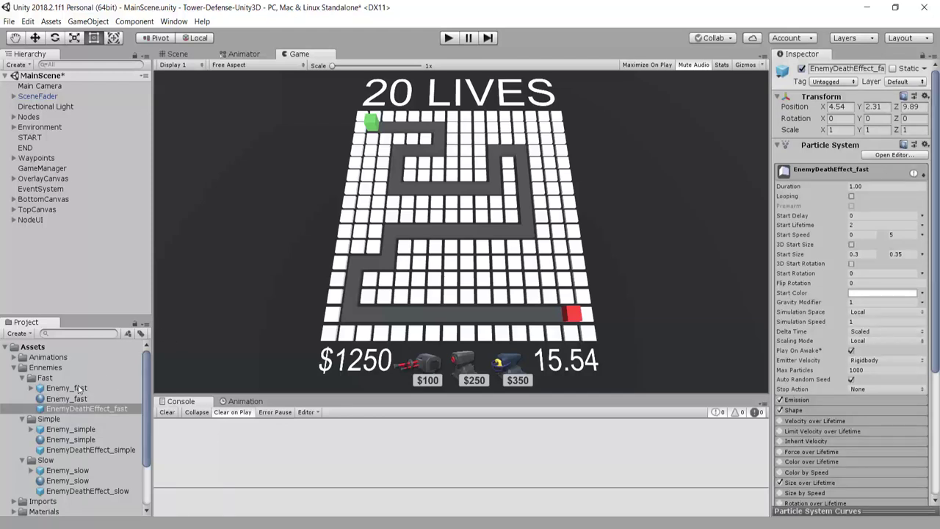
{"action": "left_click", "coordinate": [79, 389]}
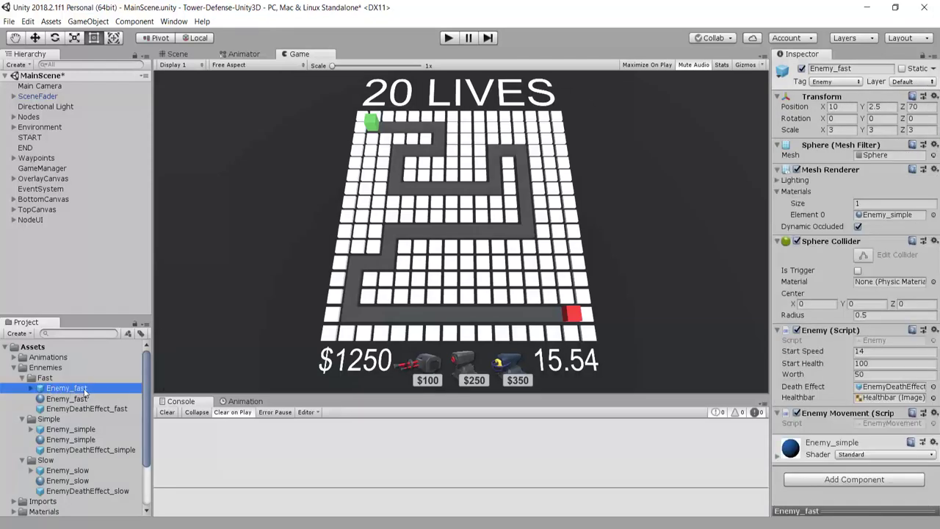
Step: Give the Enemy_fast prefab the Enemy_fast material and Start Speed 24
{"action": "left_click", "coordinate": [235, 388]}
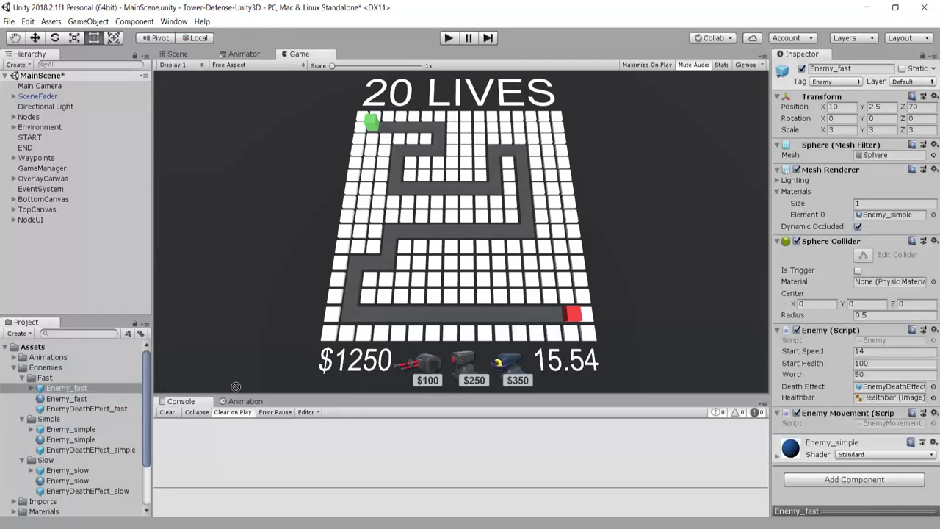
{"action": "left_click_drag", "start_coordinate": [236, 387], "coordinate": [889, 215]}
{"action": "left_click", "coordinate": [879, 352]}
{"action": "double_click", "coordinate": [879, 353]}
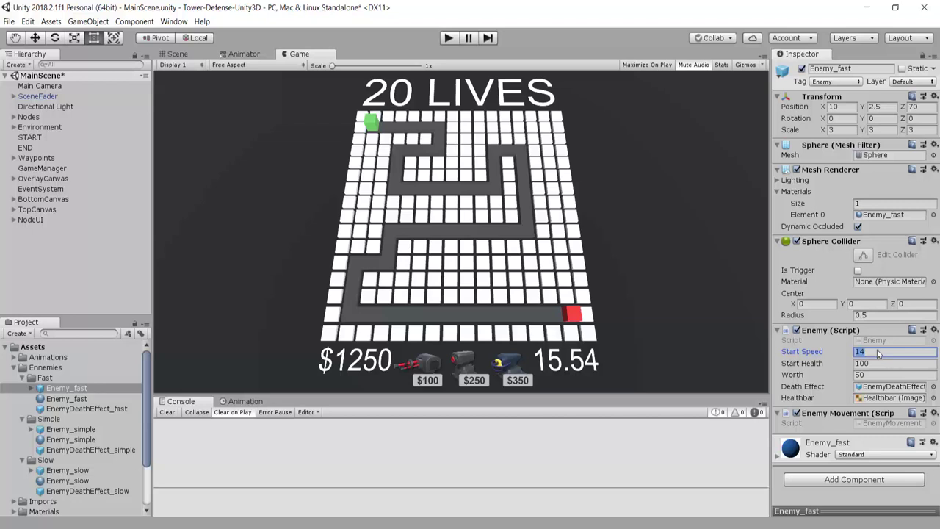
{"action": "type", "text": "2"}
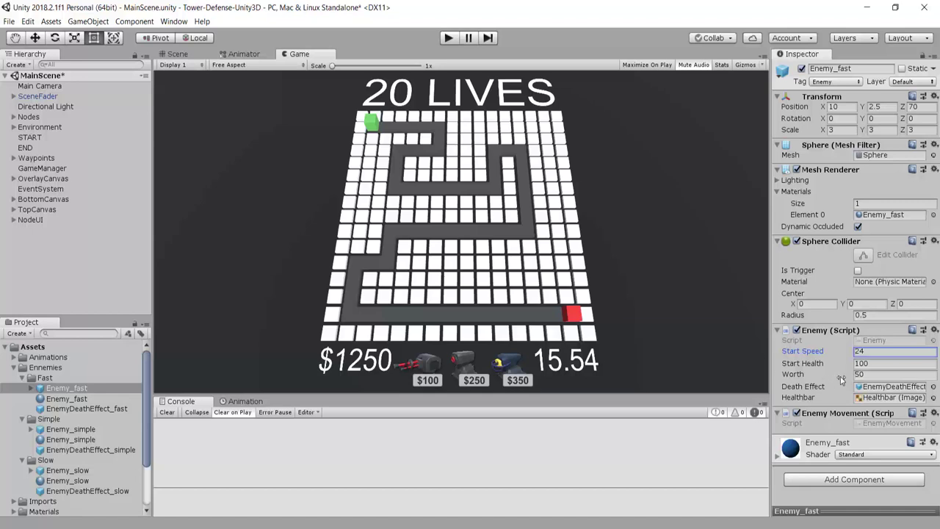
Step: Set Enemy_fast's Start Health to 30 and Worth to 25, and assign its death effect
{"action": "left_click", "coordinate": [867, 363]}
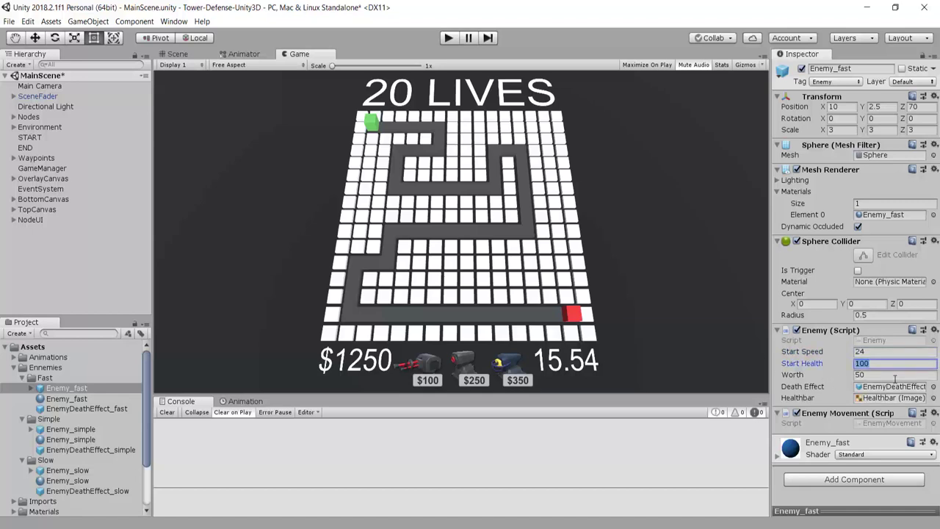
{"action": "type", "text": "30"}
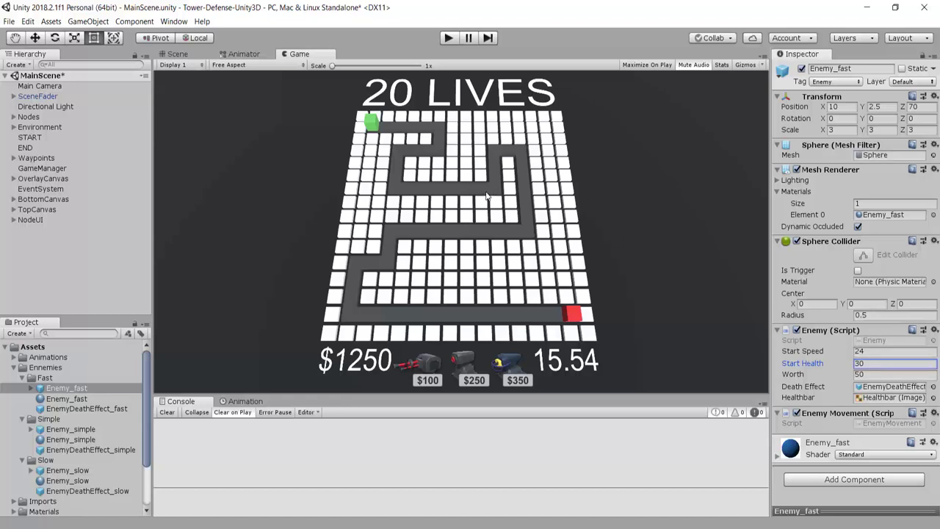
{"action": "left_click", "coordinate": [874, 374]}
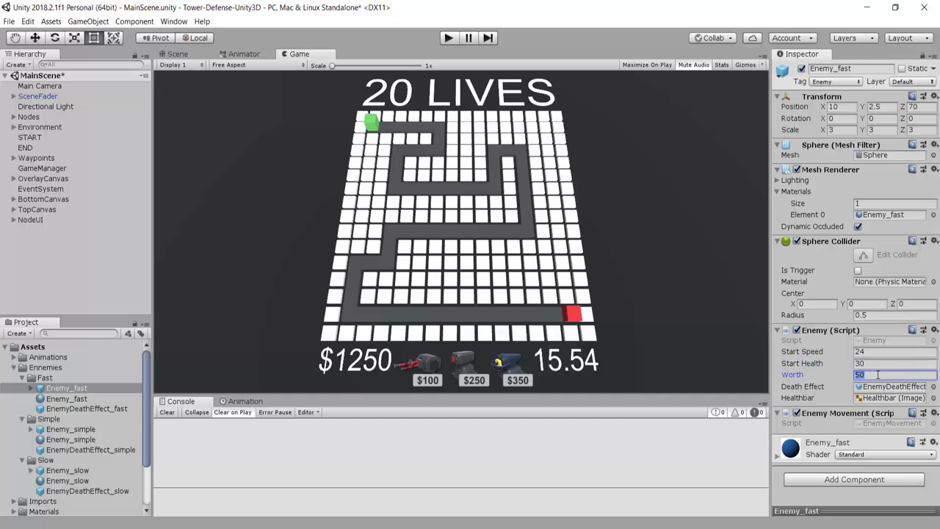
{"action": "type", "text": "25"}
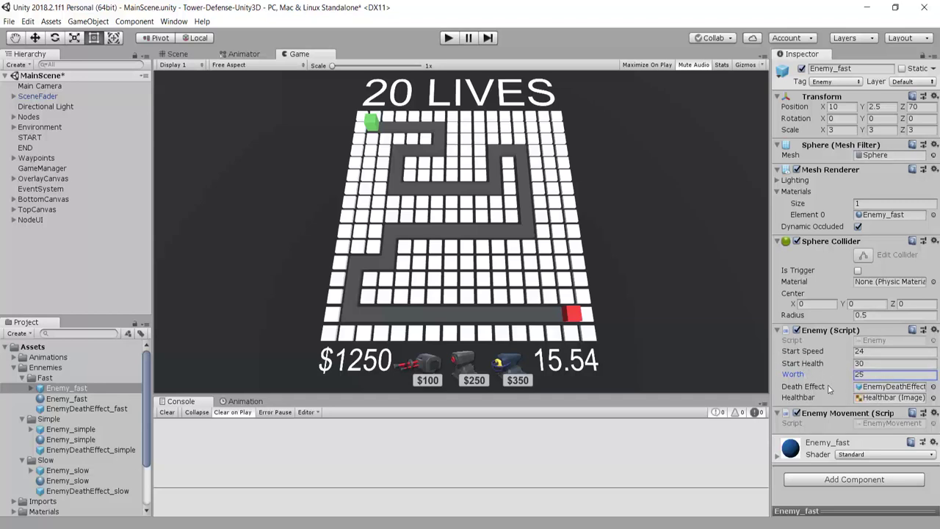
{"action": "left_click_drag", "start_coordinate": [72, 409], "coordinate": [892, 387]}
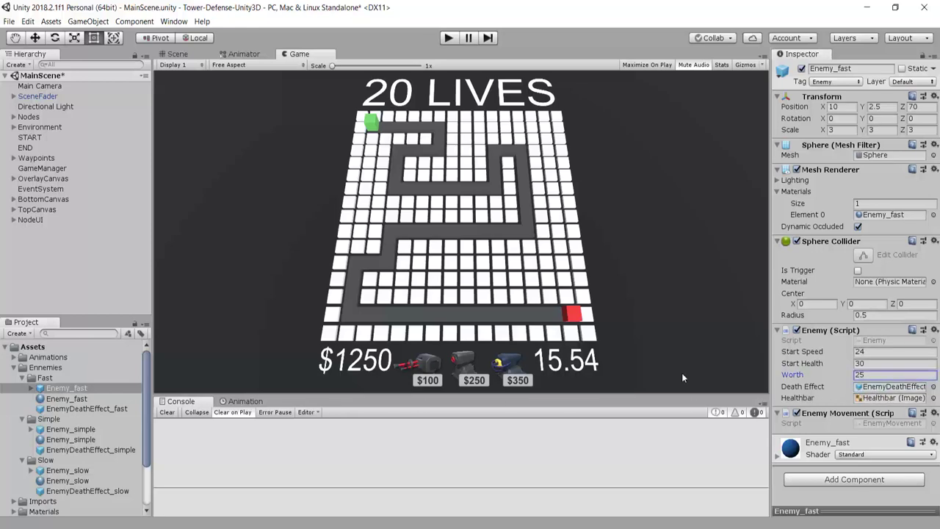
Step: Make the EnemyDeathEffect_fast particle renderer use the Enemy_fast material
{"action": "left_click", "coordinate": [99, 409]}
{"action": "scroll", "coordinate": [830, 418], "scroll_direction": "down", "scroll_amount": 5}
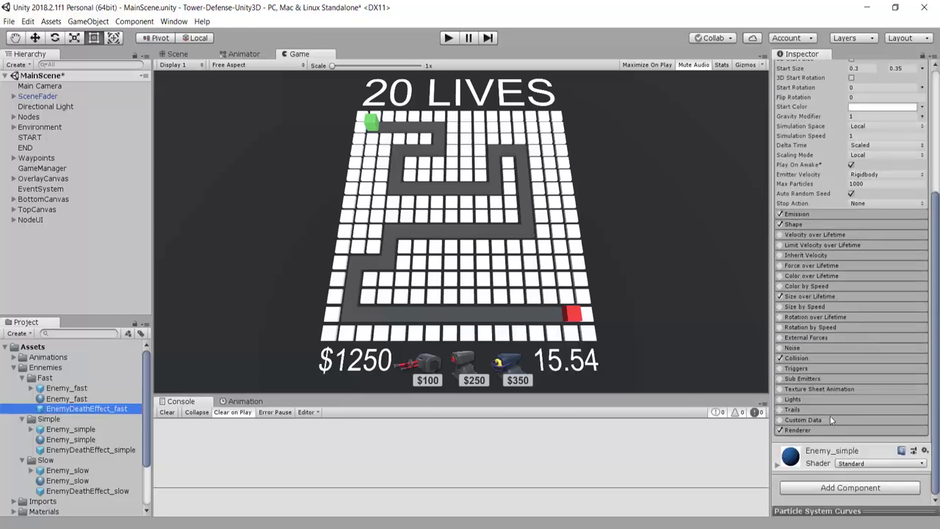
{"action": "left_click", "coordinate": [821, 430]}
{"action": "scroll", "coordinate": [870, 354], "scroll_direction": "down", "scroll_amount": 5}
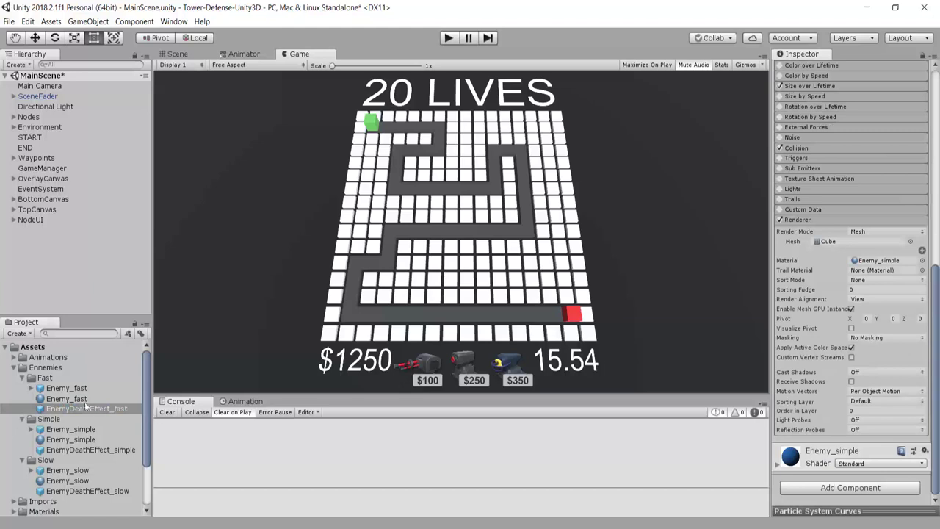
{"action": "left_click_drag", "start_coordinate": [66, 399], "coordinate": [869, 266]}
Step: Make the Enemy_fast material's albedo yellow with Metallic 0
{"action": "left_click", "coordinate": [61, 399]}
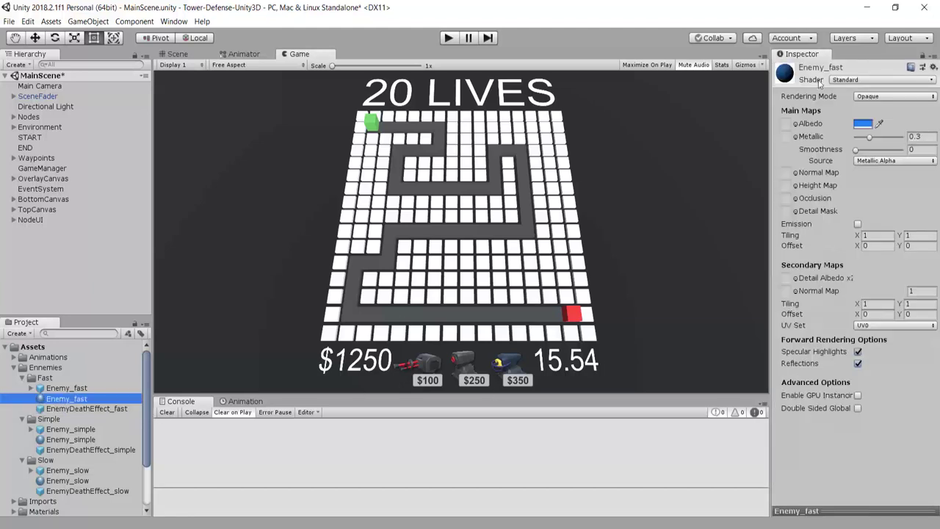
{"action": "left_click", "coordinate": [863, 123]}
{"action": "left_click_drag", "start_coordinate": [709, 197], "coordinate": [700, 194]}
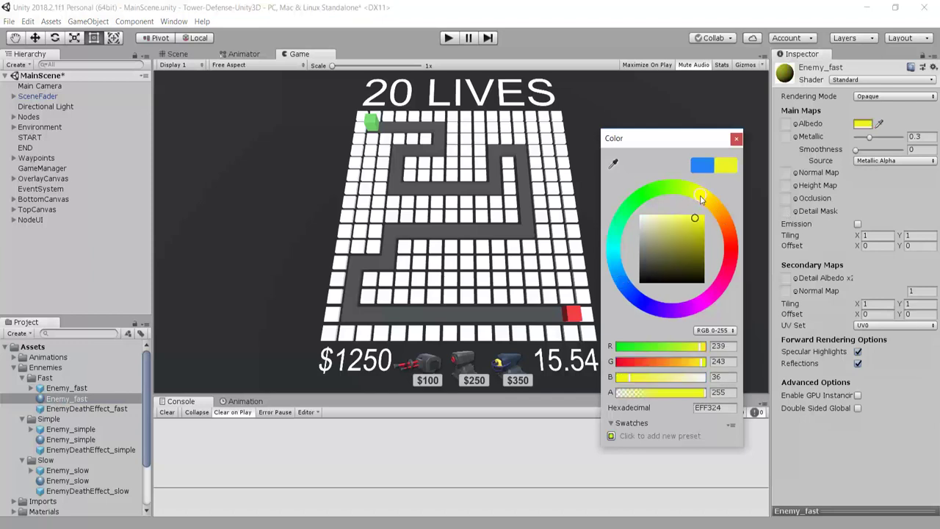
{"action": "left_click", "coordinate": [737, 138]}
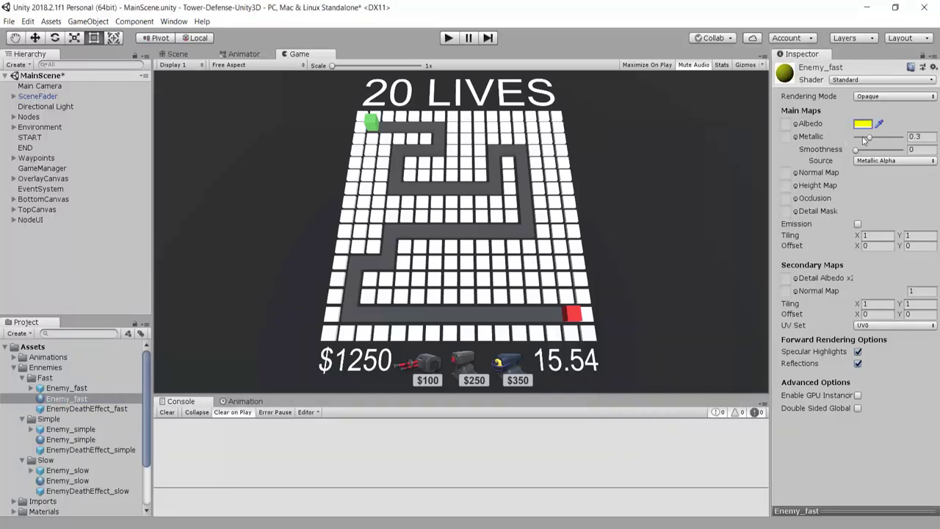
{"action": "left_click", "coordinate": [865, 139]}
{"action": "left_click_drag", "start_coordinate": [865, 142], "coordinate": [831, 146]}
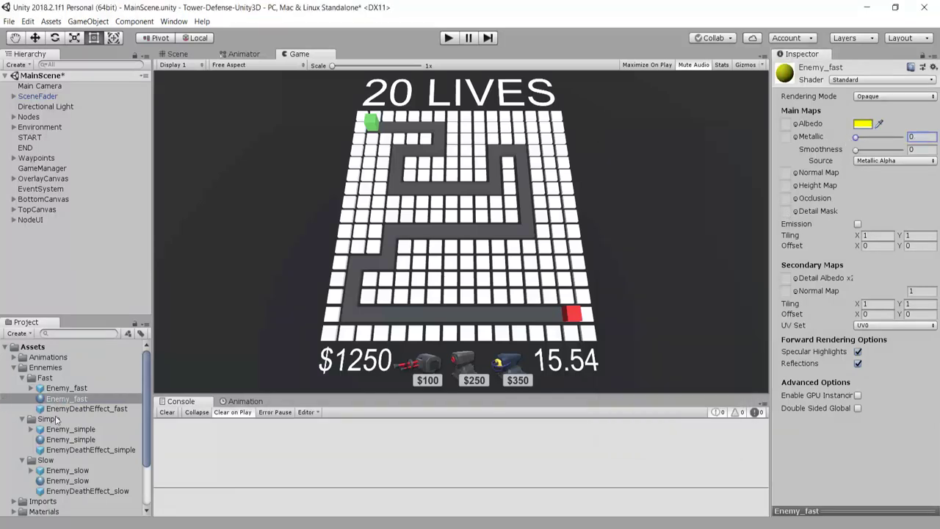
Step: Lower the Metallic value of the Enemy_slow and Enemy_simple materials together
{"action": "left_click", "coordinate": [77, 480]}
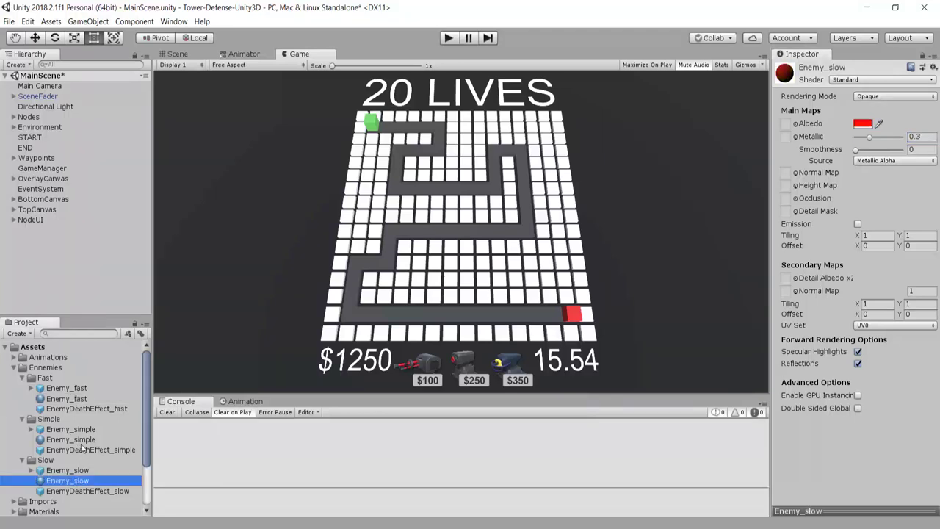
{"action": "left_click", "coordinate": [82, 441], "text": "ctrl"}
{"action": "left_click_drag", "start_coordinate": [870, 138], "coordinate": [830, 147]}
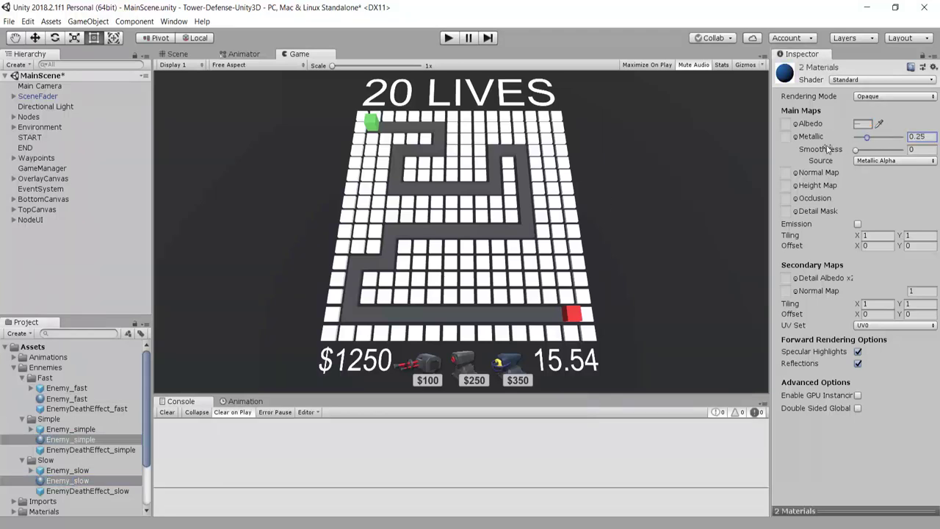
{"action": "left_click", "coordinate": [55, 377]}
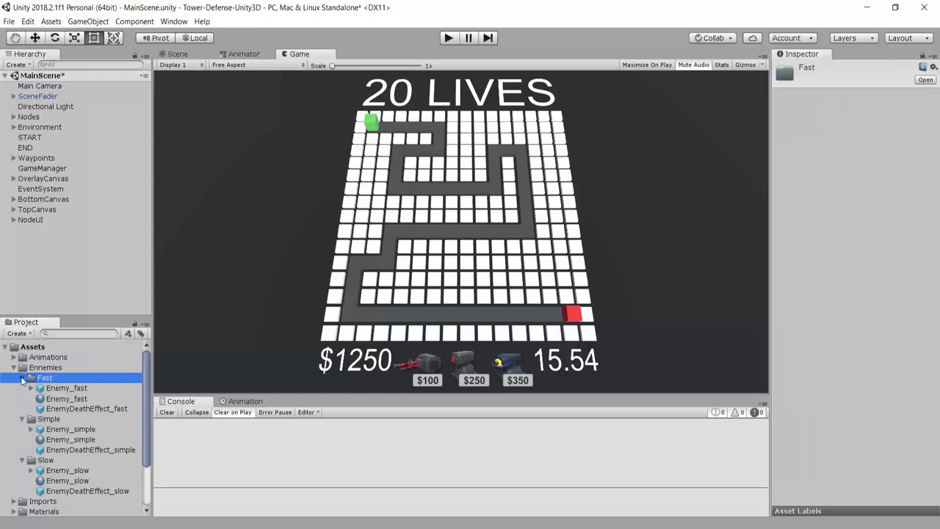
{"action": "scroll", "coordinate": [77, 361], "scroll_direction": "down", "scroll_amount": 2}
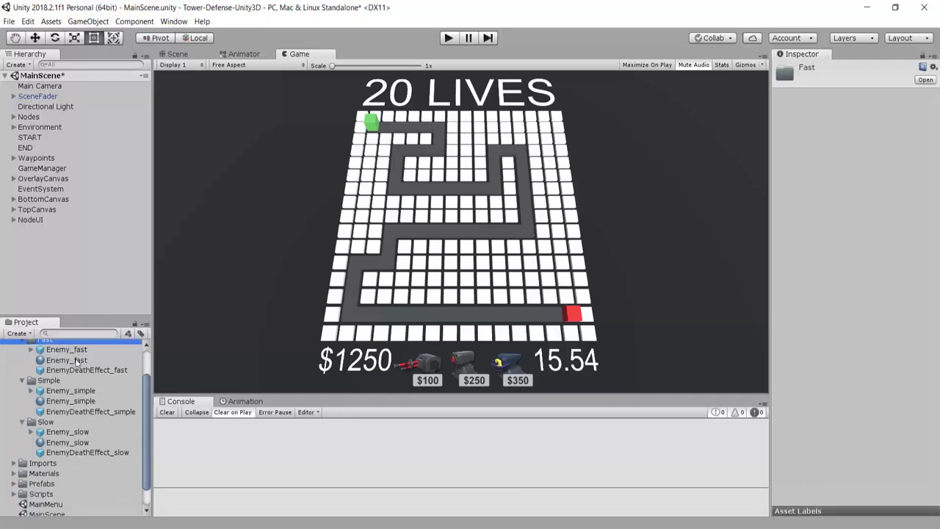
{"action": "scroll", "coordinate": [72, 463], "scroll_direction": "up", "scroll_amount": 2}
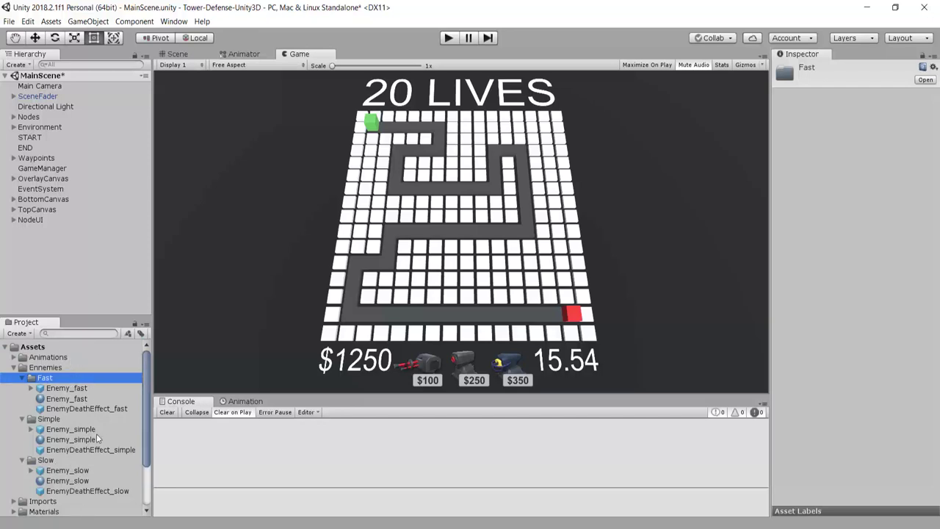
Step: On GameManager's Wave Spawner, set wave 0 to Enemy_simple, count 1, rate 2
{"action": "left_click", "coordinate": [43, 170]}
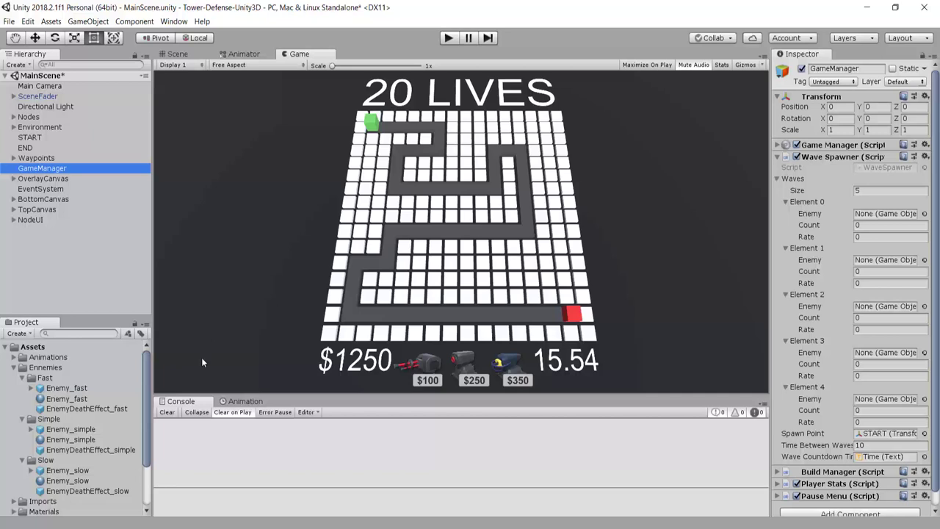
{"action": "mouse_move", "coordinate": [71, 431]}
{"action": "left_mouse_down"}
{"action": "mouse_move", "coordinate": [869, 232]}
{"action": "mouse_move", "coordinate": [878, 213]}
{"action": "left_mouse_up"}
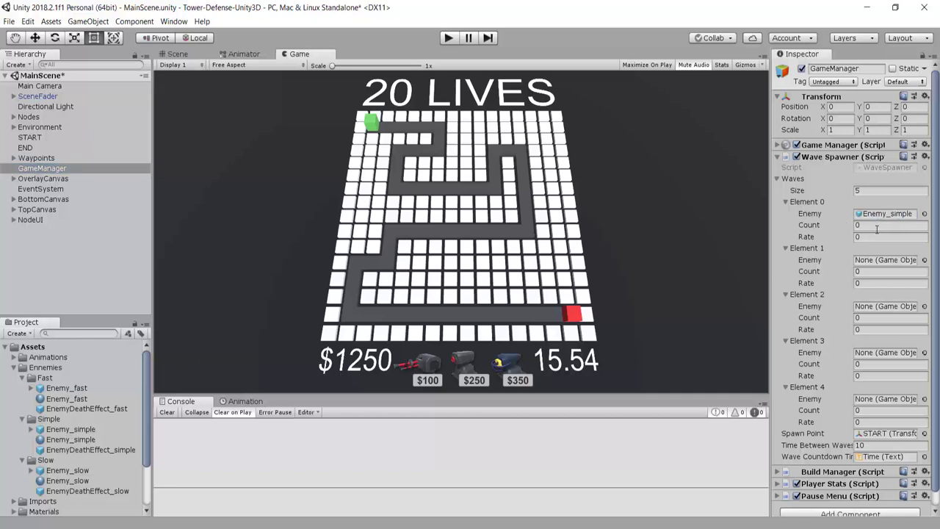
{"action": "left_click", "coordinate": [877, 226]}
{"action": "type", "text": "1"}
{"action": "left_click", "coordinate": [870, 236]}
{"action": "type", "text": "2"}
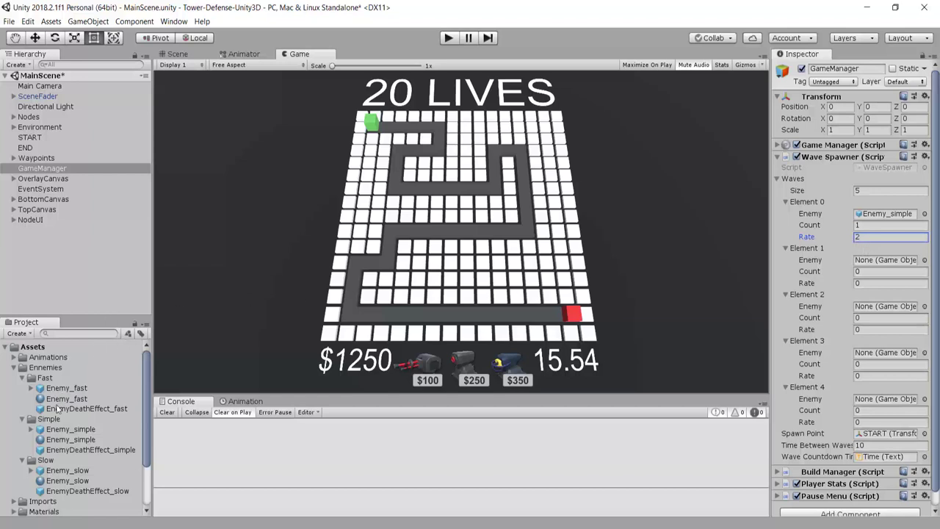
Step: Set waves 1 and 2 to Enemy_simple with counts 2 and 3, rate 2 each
{"action": "left_click_drag", "start_coordinate": [65, 439], "coordinate": [892, 261]}
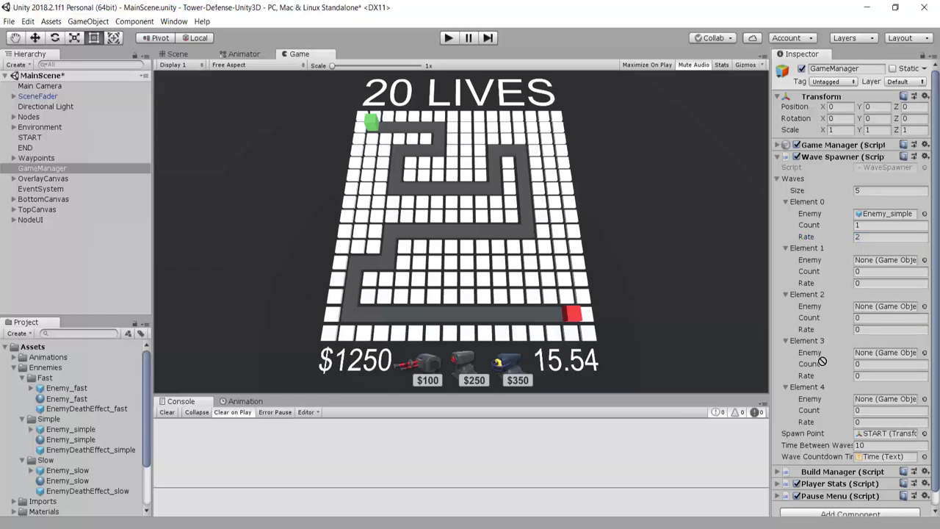
{"action": "left_click", "coordinate": [881, 272]}
{"action": "type", "text": "2"}
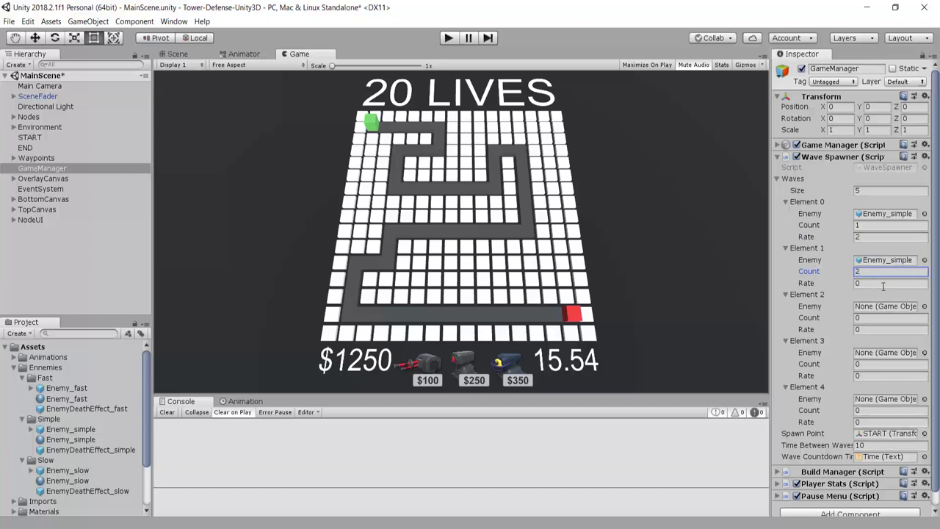
{"action": "left_click", "coordinate": [883, 283]}
{"action": "type", "text": "2"}
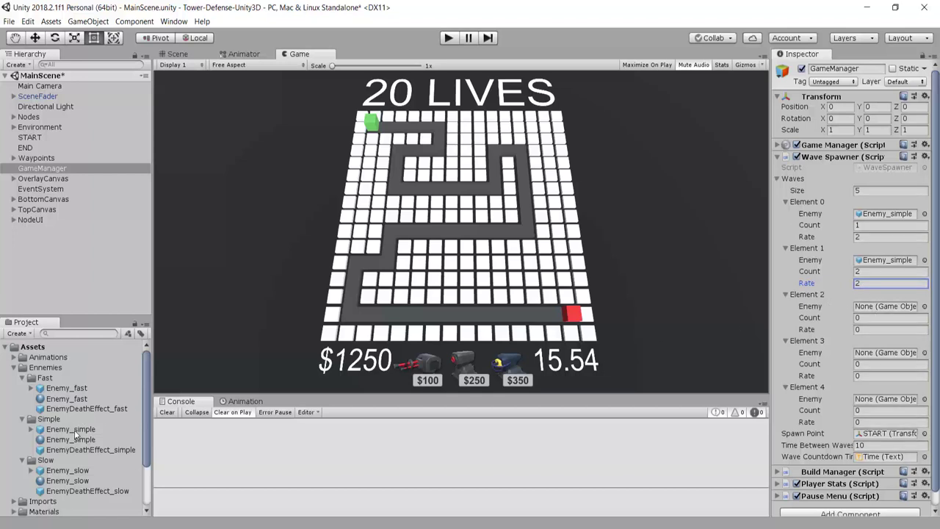
{"action": "mouse_move", "coordinate": [71, 438]}
{"action": "left_mouse_down"}
{"action": "mouse_move", "coordinate": [621, 394]}
{"action": "mouse_move", "coordinate": [885, 307]}
{"action": "left_mouse_up"}
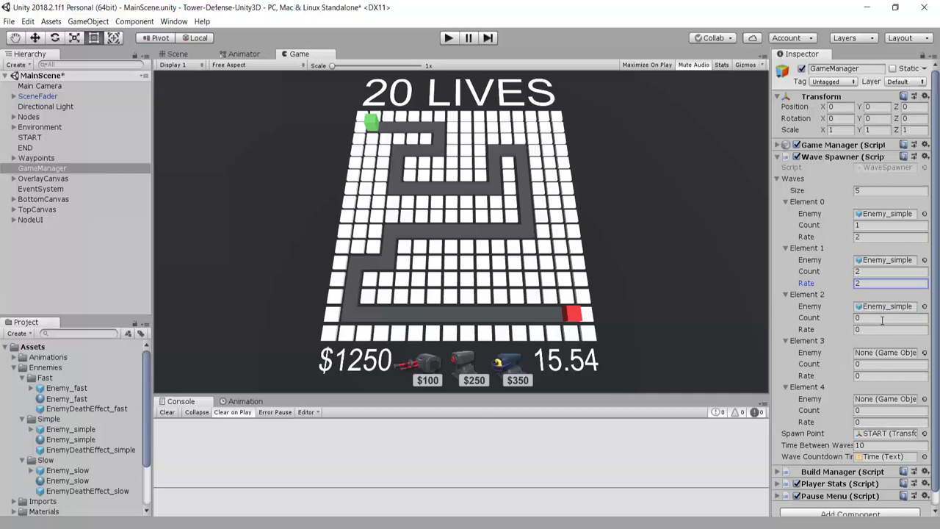
{"action": "left_click", "coordinate": [882, 320]}
{"action": "type", "text": "3"}
{"action": "left_click", "coordinate": [881, 331]}
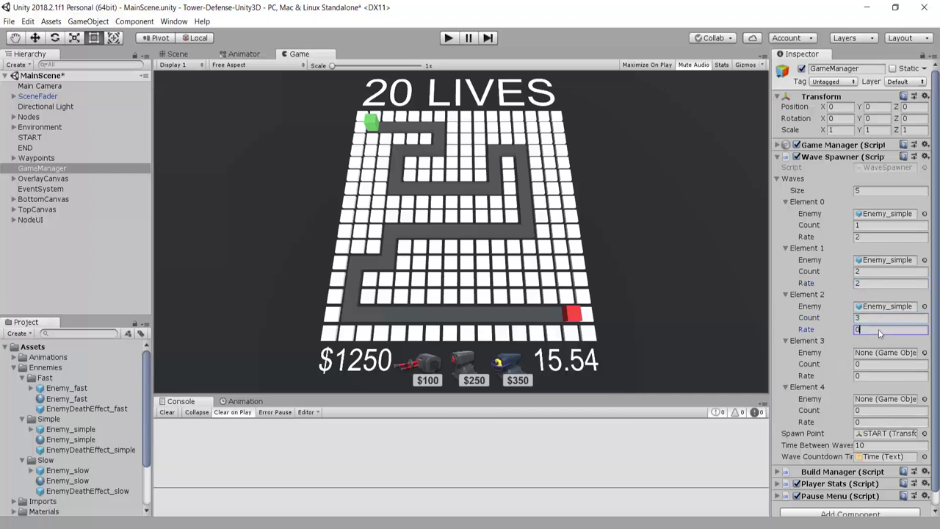
{"action": "type", "text": "2"}
{"action": "scroll", "coordinate": [859, 351], "scroll_direction": "down", "scroll_amount": 1}
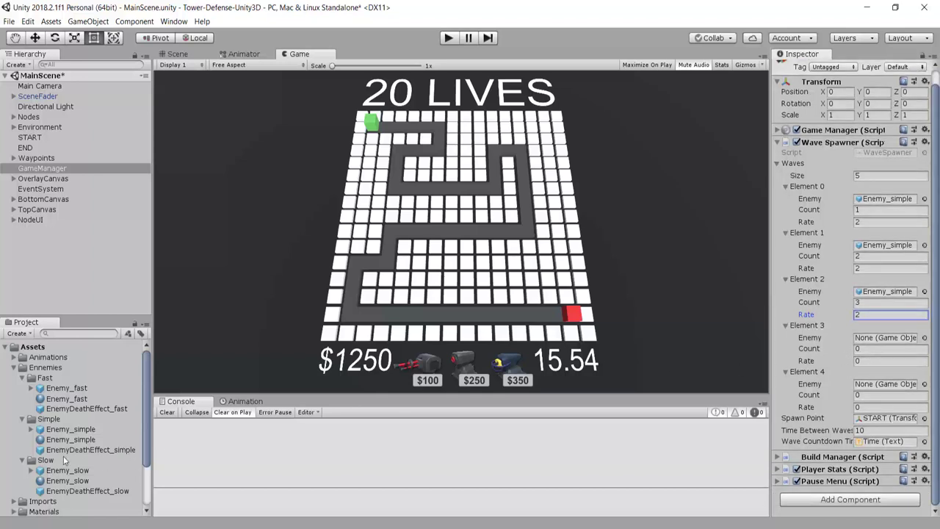
Step: Set the fourth wave (Element 3) to one Enemy_slow at spawn rate 2
{"action": "left_click_drag", "start_coordinate": [60, 474], "coordinate": [877, 344]}
{"action": "left_click", "coordinate": [869, 351]}
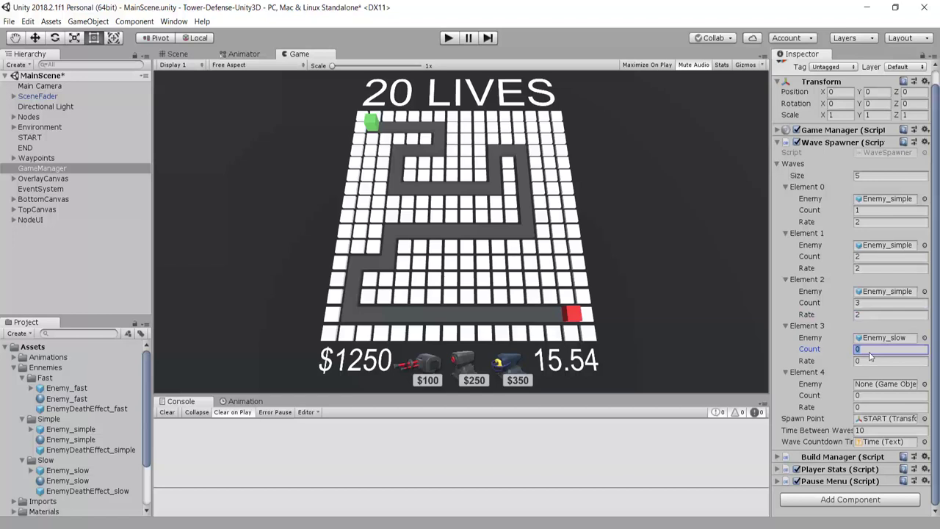
{"action": "type", "text": "1"}
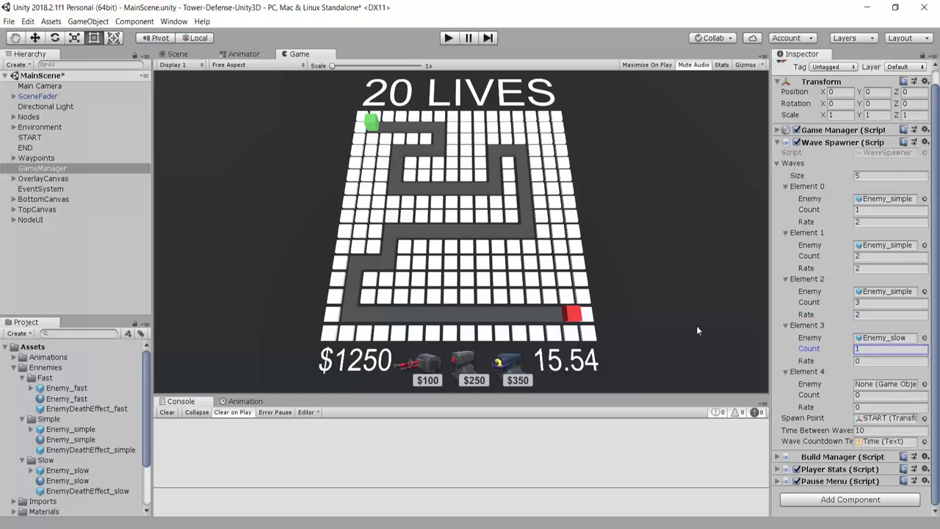
{"action": "left_click", "coordinate": [868, 361]}
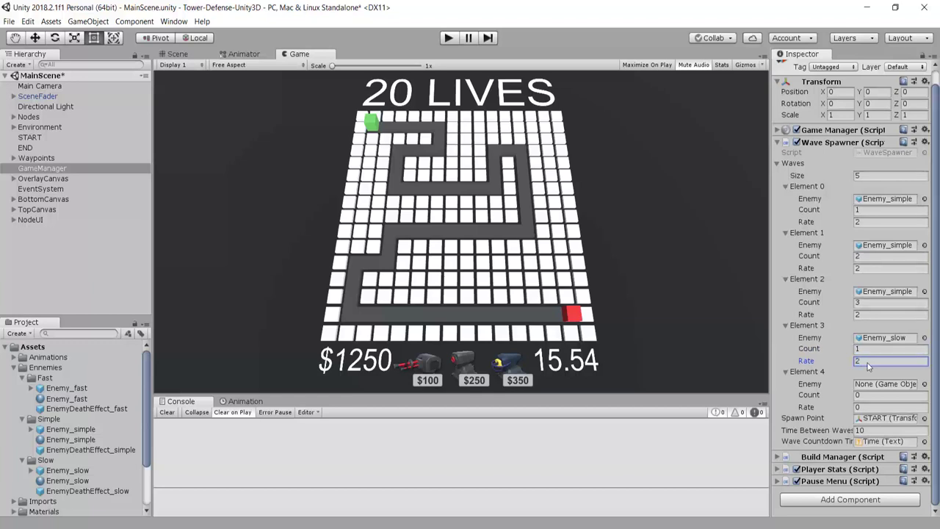
{"action": "type", "text": "2"}
Step: Fill the fifth wave (Element 4) with six Enemy_fast and start editing its spawn rate
{"action": "left_click_drag", "start_coordinate": [56, 476], "coordinate": [884, 385]}
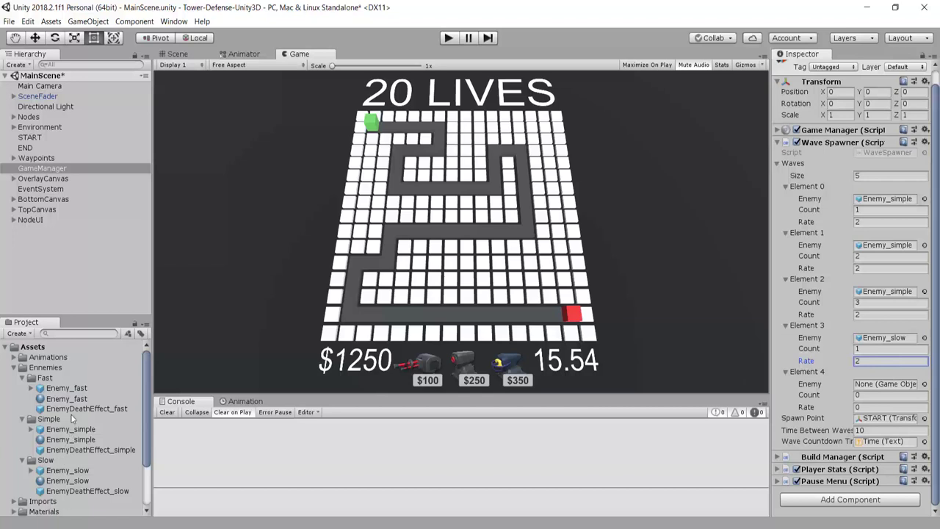
{"action": "left_click", "coordinate": [882, 394]}
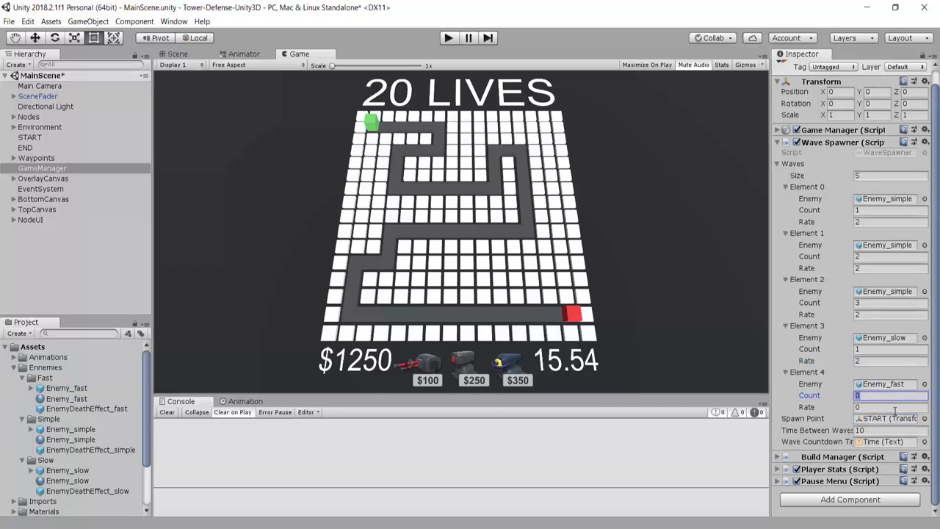
{"action": "type", "text": "6"}
{"action": "left_click", "coordinate": [895, 409]}
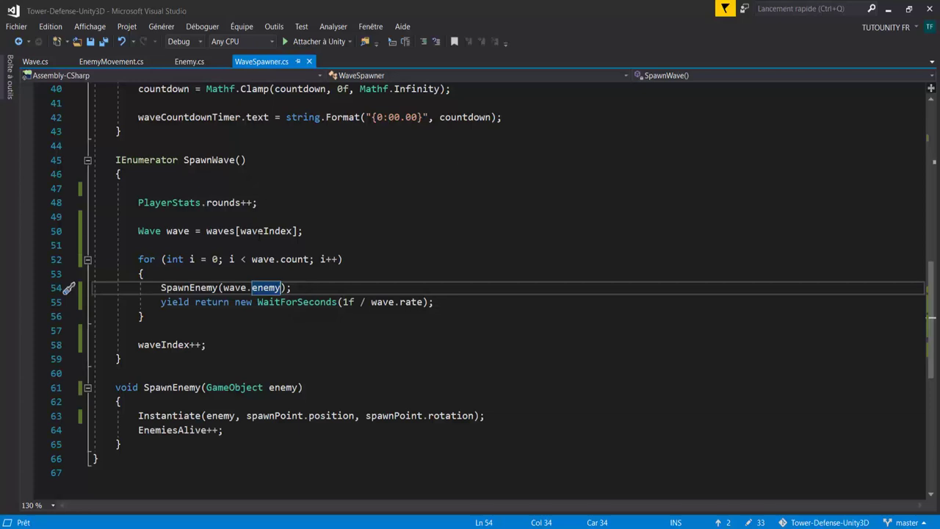
{"action": "left_click_drag", "start_coordinate": [185, 159], "coordinate": [246, 160]}
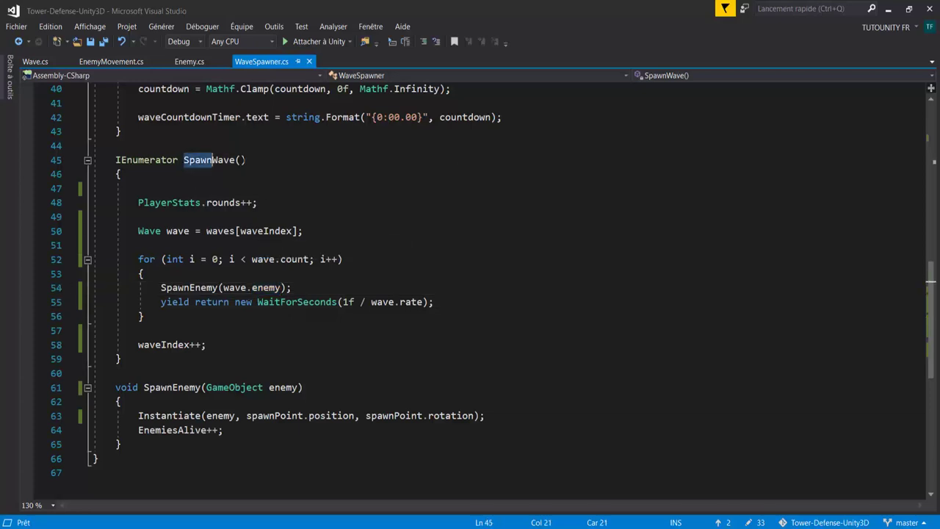
{"action": "left_click_drag", "start_coordinate": [191, 344], "coordinate": [138, 345]}
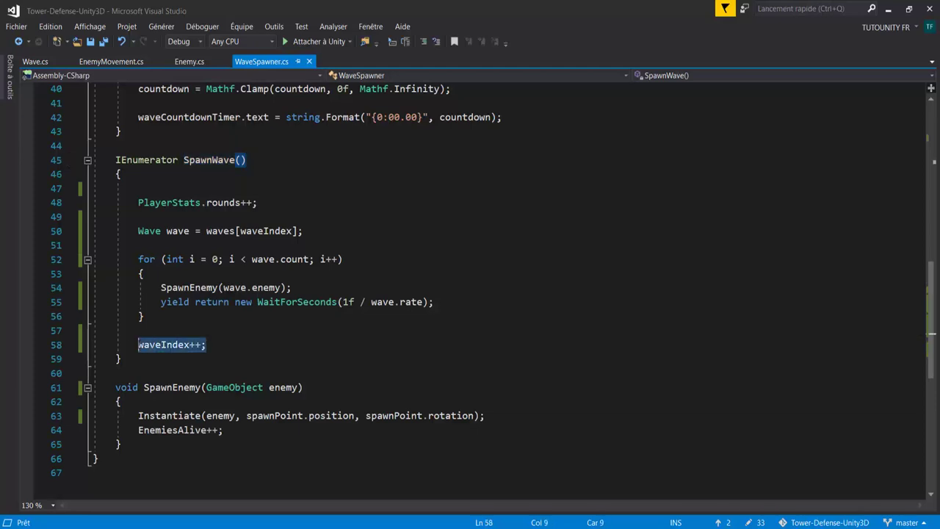
{"action": "left_click_drag", "start_coordinate": [303, 231], "coordinate": [139, 230]}
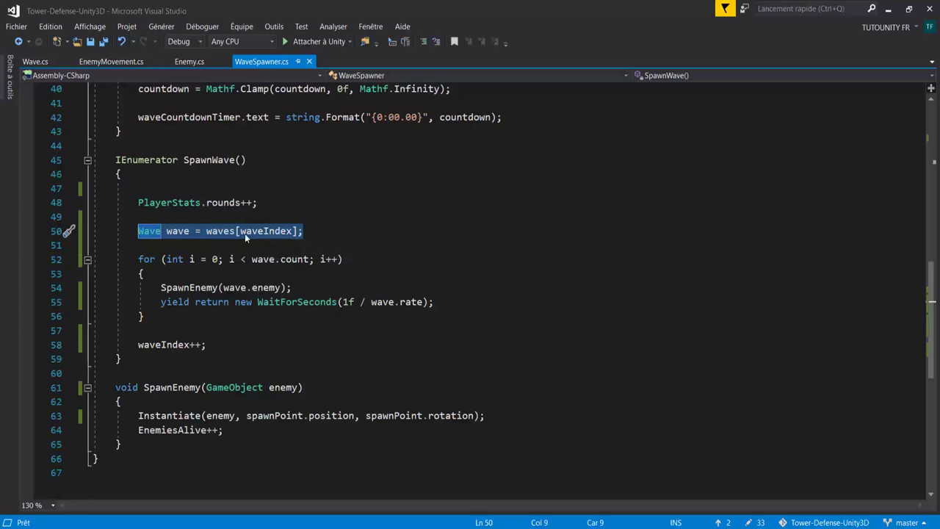
{"action": "left_click", "coordinate": [297, 343]}
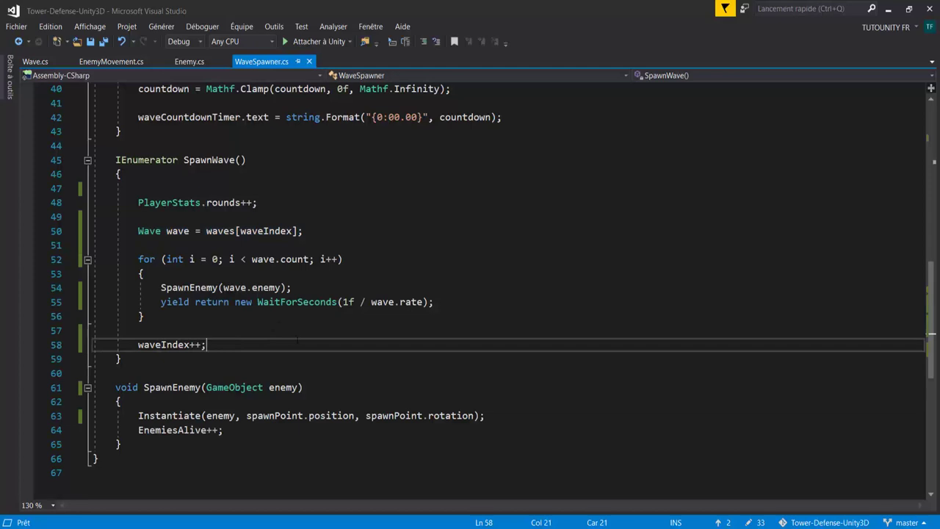
Step: Add an if (waveIndex == waves.Length) block after the waveIndex increment
{"action": "key", "text": "Return"}
{"action": "key", "text": "Return"}
{"action": "type", "text": "i"}
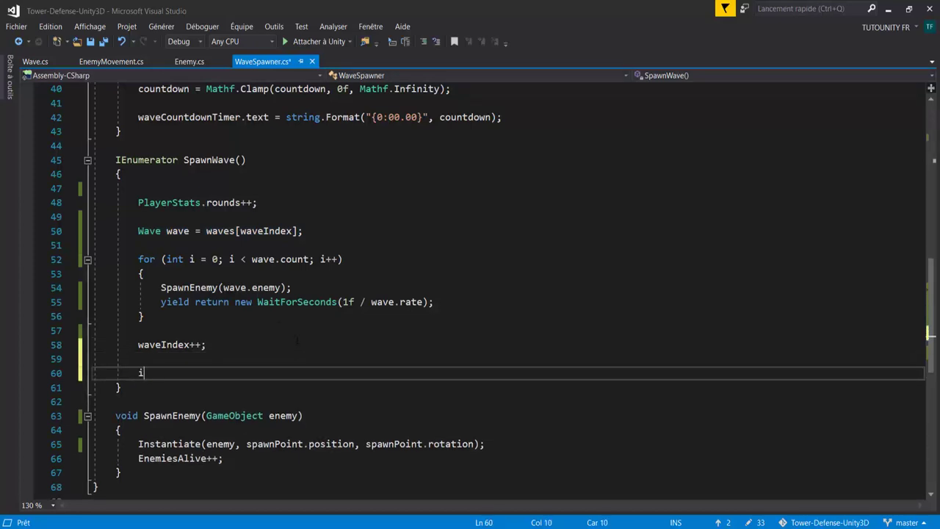
{"action": "type", "text": "f("}
{"action": "type", "text": "wave"}
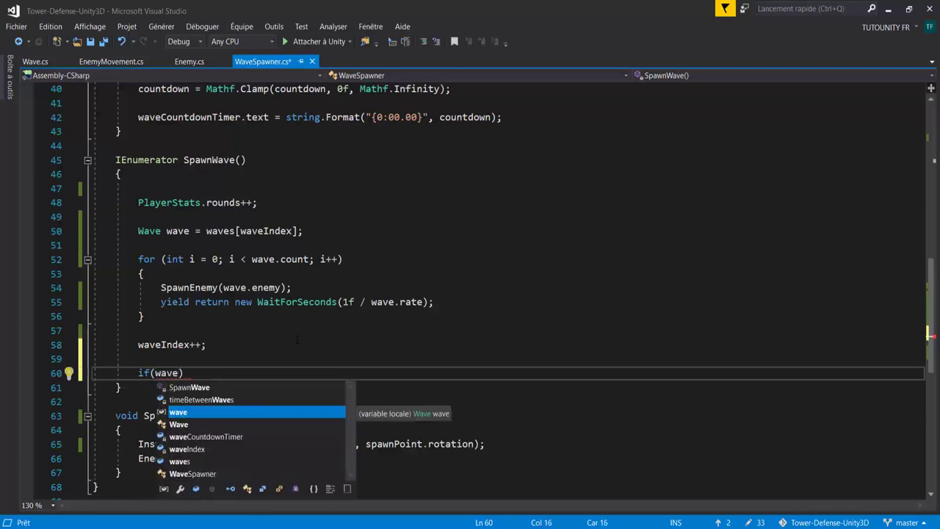
{"action": "key", "text": "Down"}
{"action": "key", "text": "Down"}
{"action": "key", "text": "Down"}
{"action": "key", "text": "Tab"}
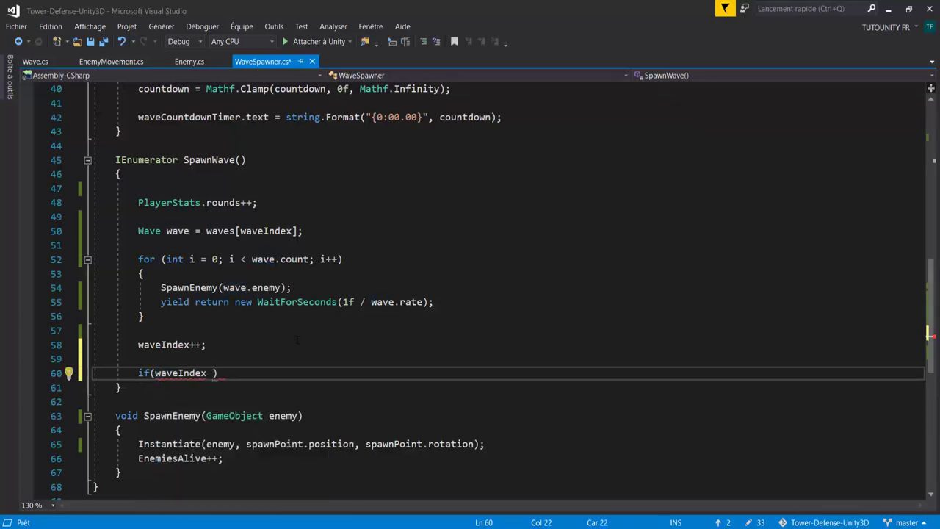
{"action": "type", "text": "== wave"}
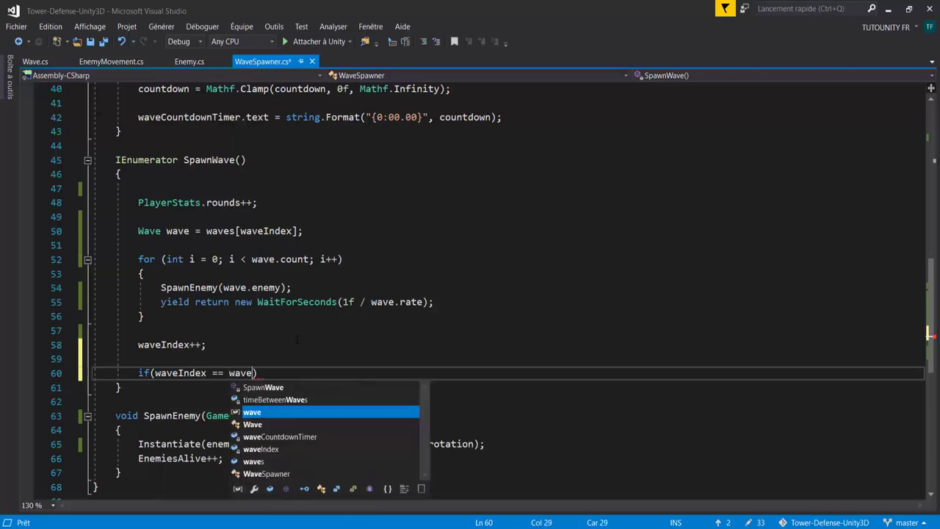
{"action": "type", "text": "s.len)"}
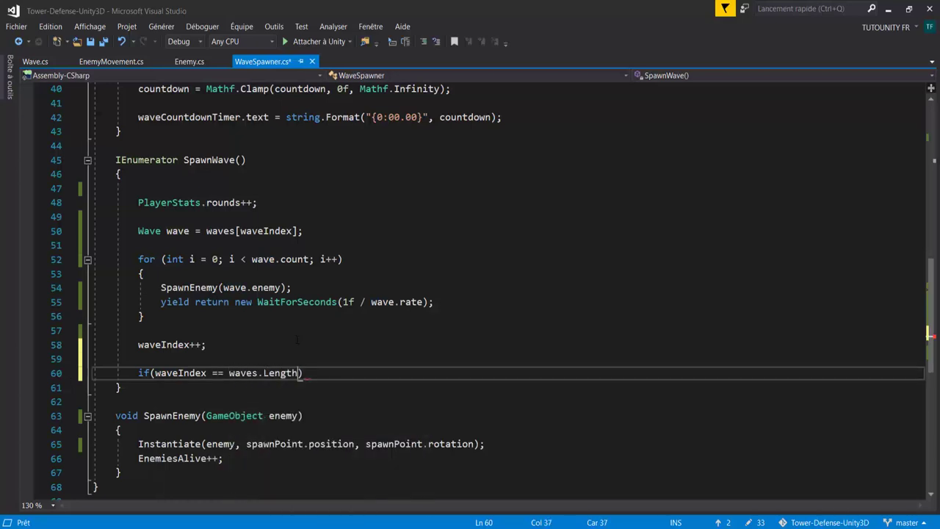
{"action": "type", "text": "{"}
{"action": "key", "text": "Return"}
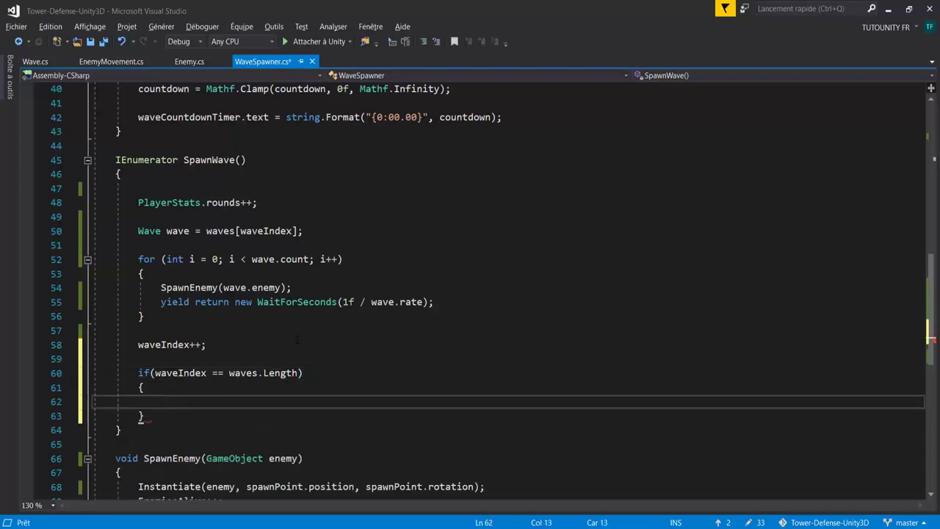
Step: Inside it, log "NIVEAU TERMINÉ ! BRAVO !" and set this.enabled = false, then save WaveSpawner.cs
{"action": "scroll", "coordinate": [297, 339], "scroll_direction": "down", "scroll_amount": 1}
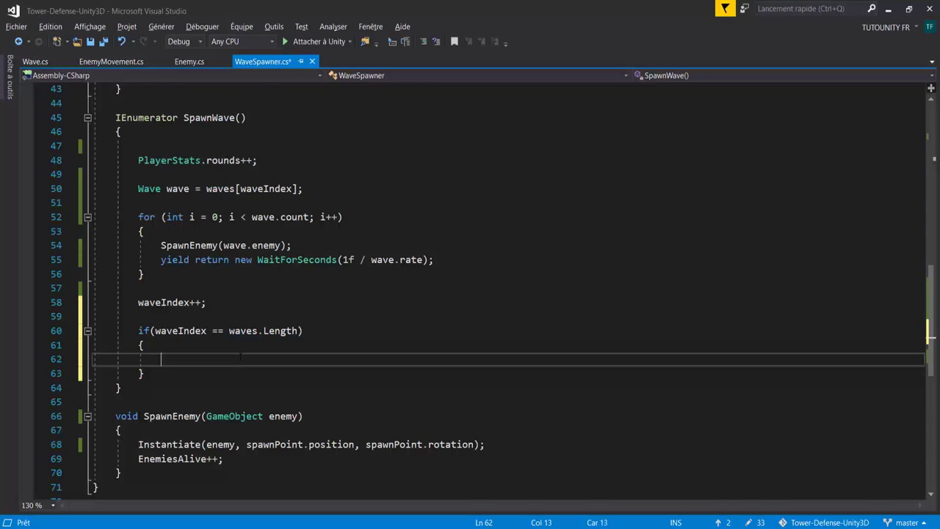
{"action": "type", "text": "debug."}
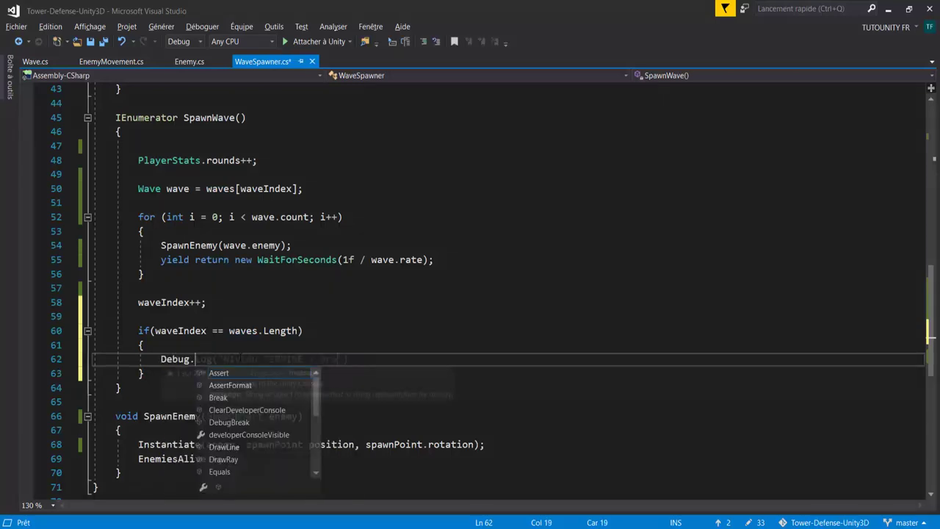
{"action": "type", "text": "Log(\"NIVEAU TERMINÉ ! BRAVO "}
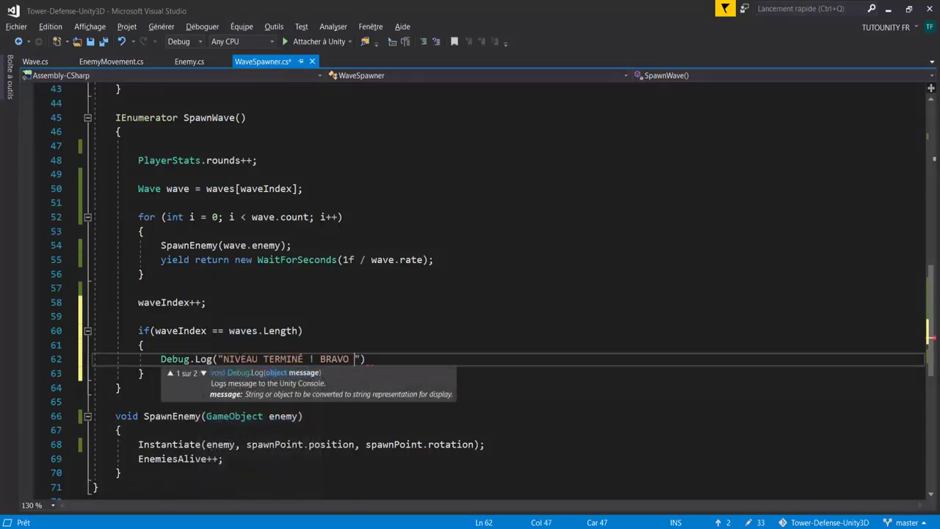
{"action": "type", "text": "!);"}
{"action": "key", "text": "Return"}
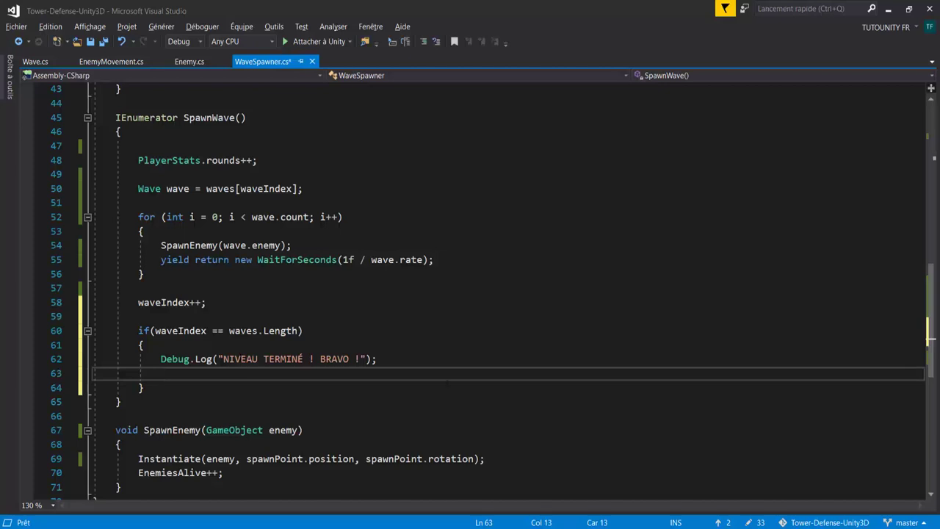
{"action": "type", "text": "this.enab"}
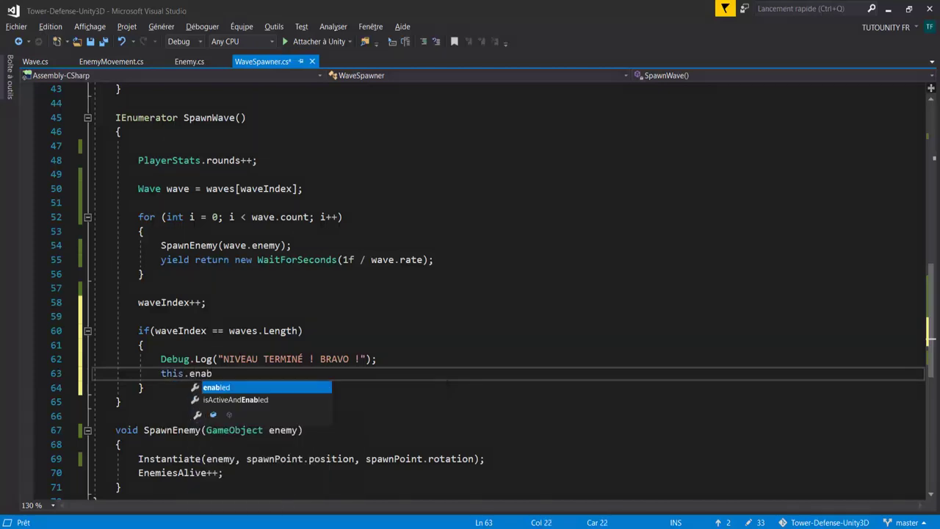
{"action": "type", "text": "led = false;"}
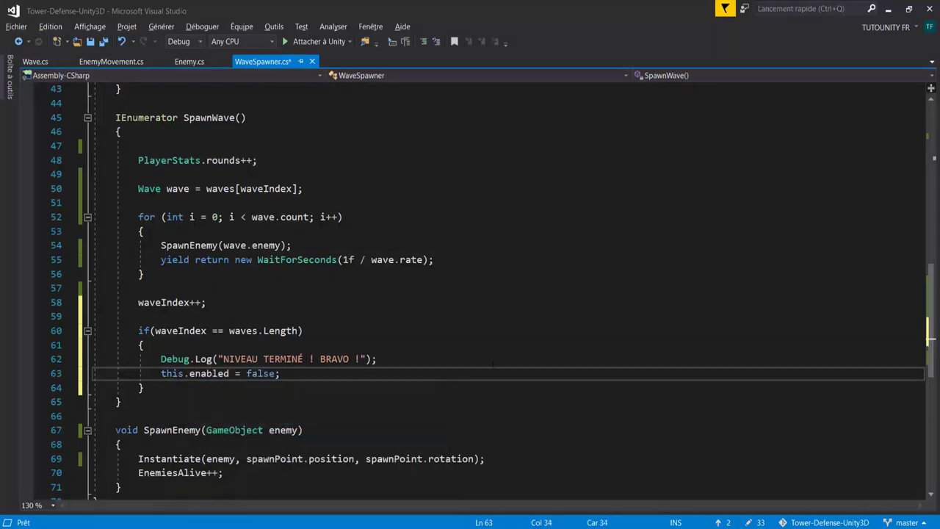
{"action": "key", "text": "ctrl+s"}
{"action": "scroll", "coordinate": [470, 294], "scroll_direction": "down", "scroll_amount": 5}
{"action": "scroll", "coordinate": [471, 294], "scroll_direction": "up", "scroll_amount": 9}
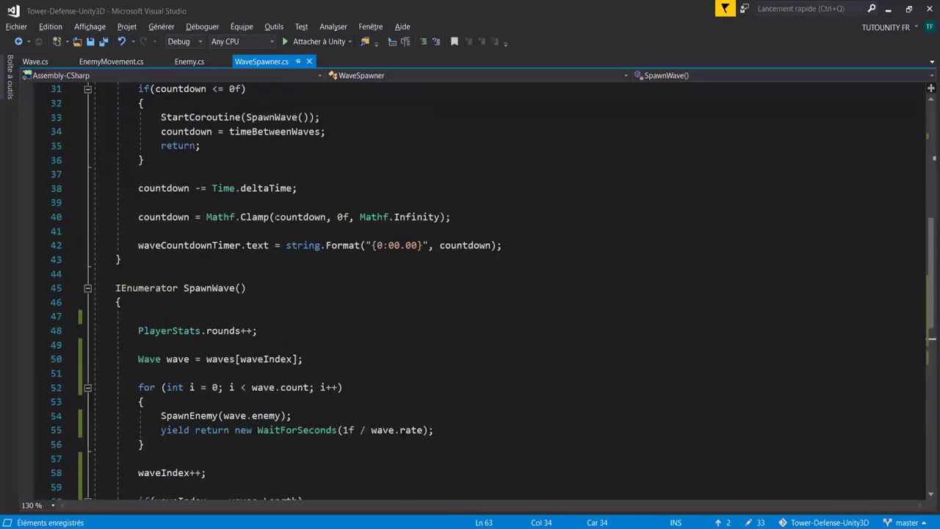
{"action": "scroll", "coordinate": [217, 213], "scroll_direction": "down", "scroll_amount": 3}
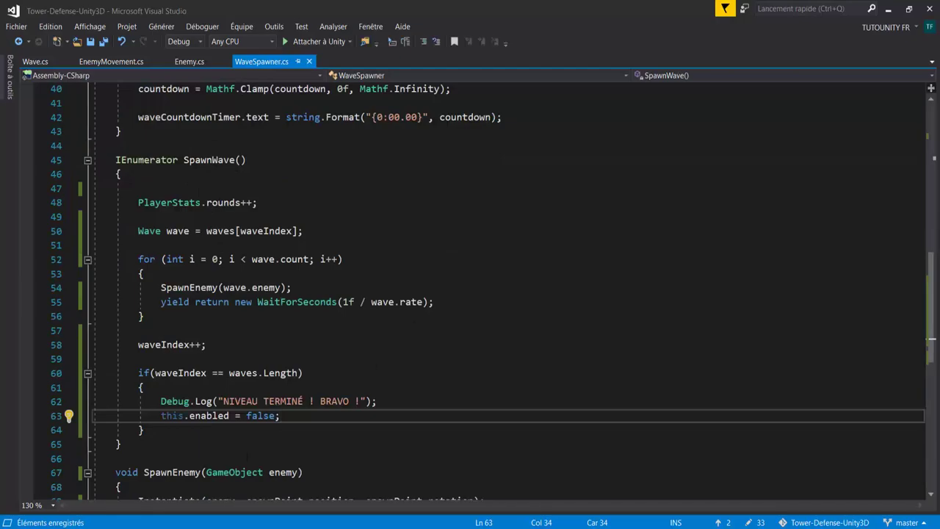
{"action": "key", "text": "alt+Tab"}
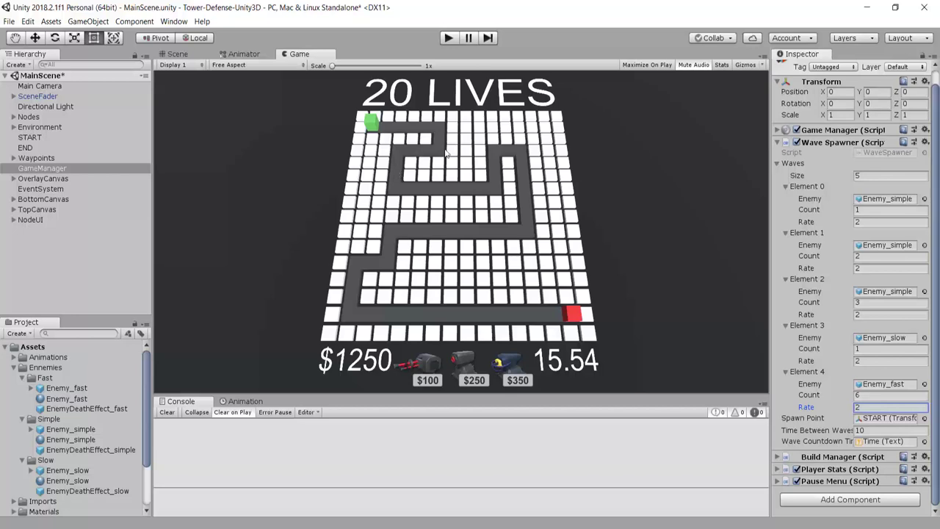
Step: Start Play mode and build a standard turret beside the enemy path
{"action": "left_click", "coordinate": [449, 38]}
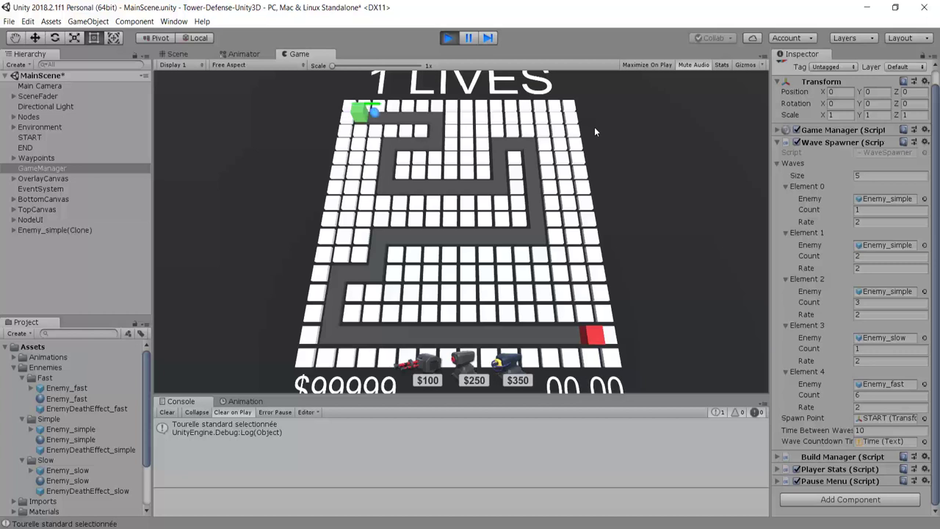
{"action": "left_click", "coordinate": [438, 171]}
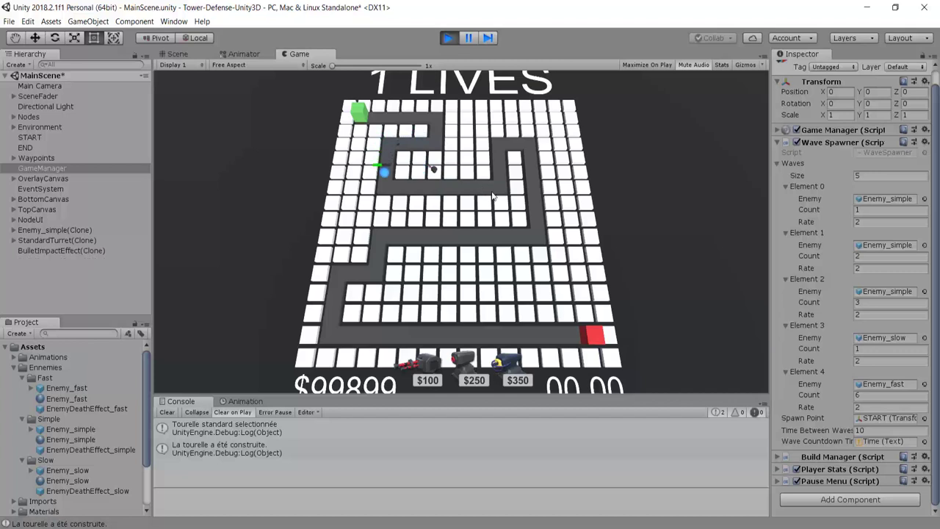
{"action": "key", "text": "s"}
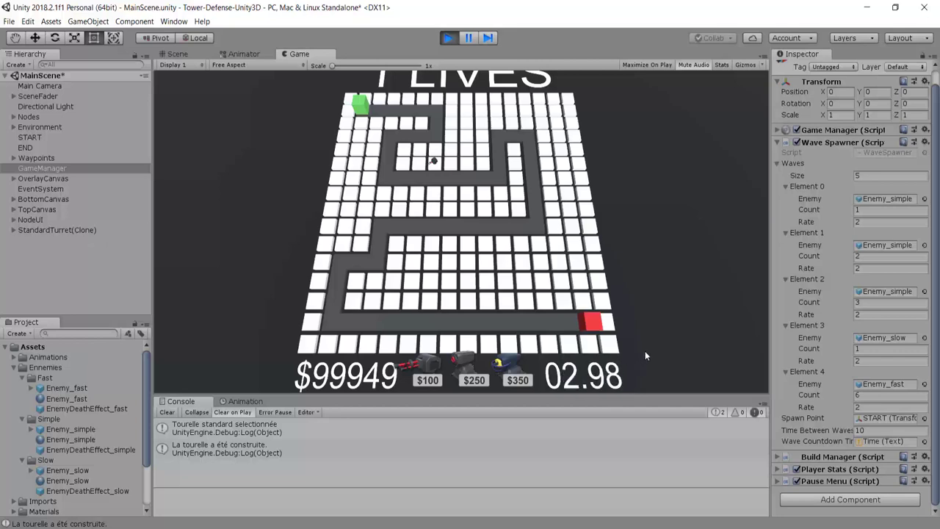
{"action": "key", "text": "w"}
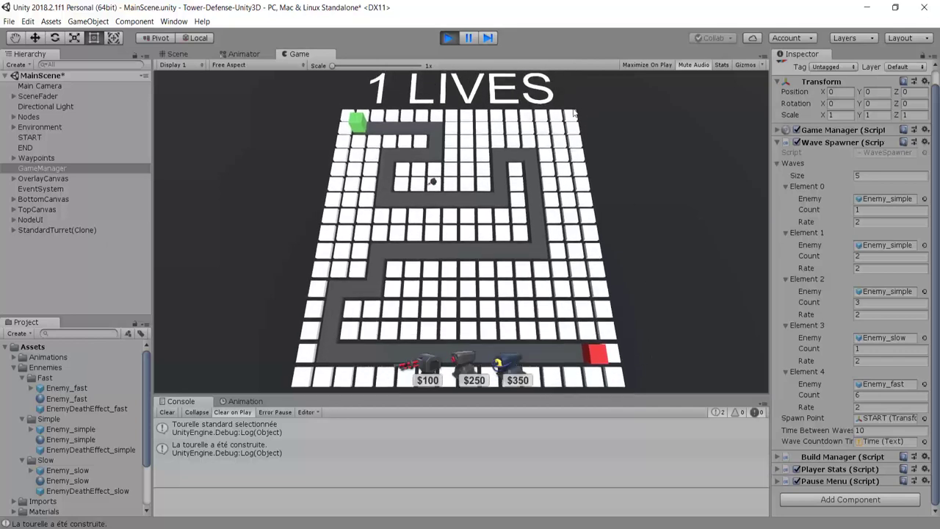
{"action": "key", "text": "w"}
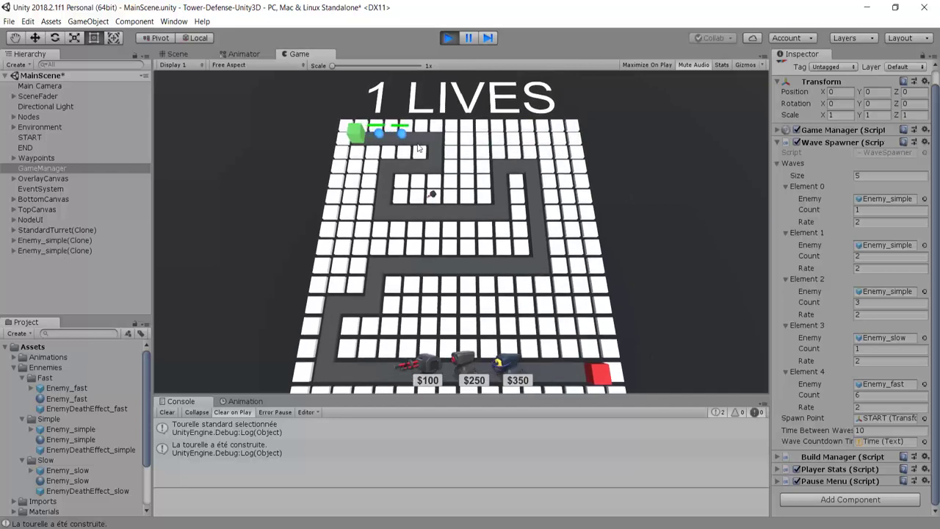
{"action": "key", "text": "s"}
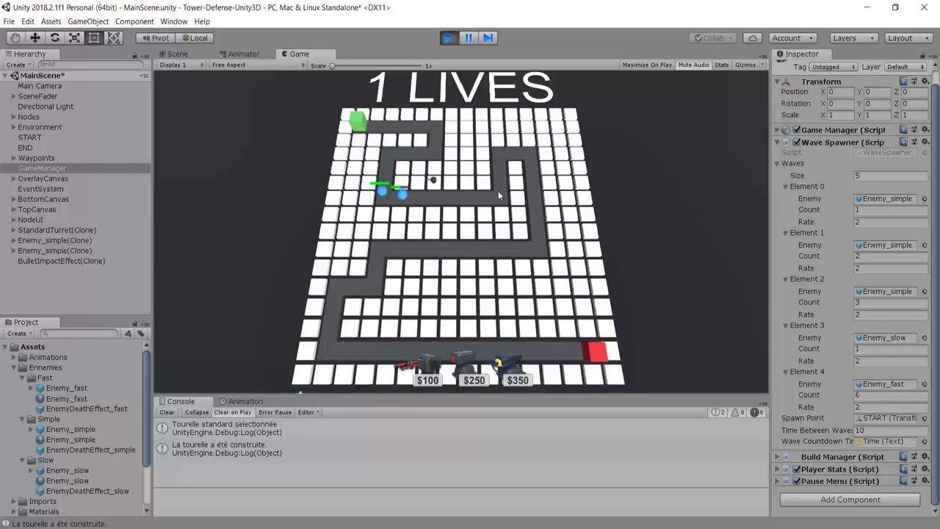
{"action": "key", "text": "s"}
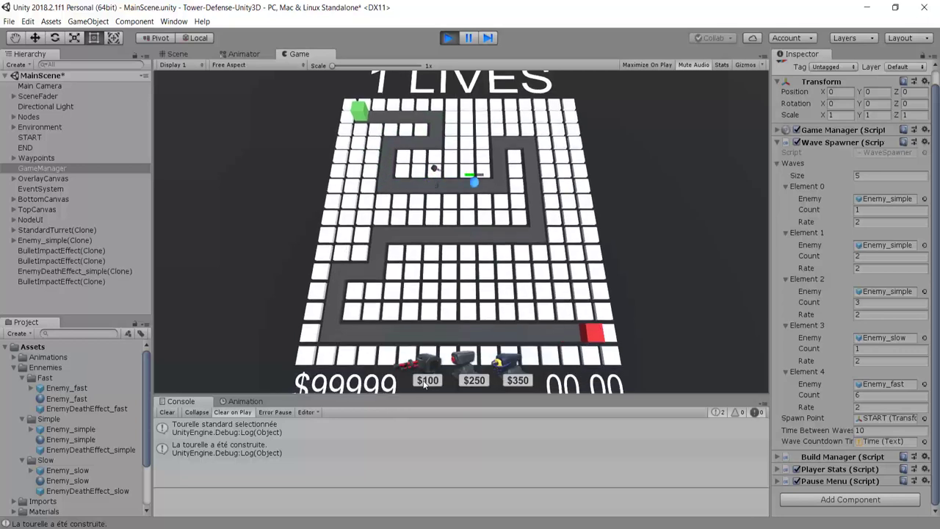
Step: Buy a second $100 standard turret and place it on a tile beside the path
{"action": "left_click", "coordinate": [424, 383]}
{"action": "key", "text": "s"}
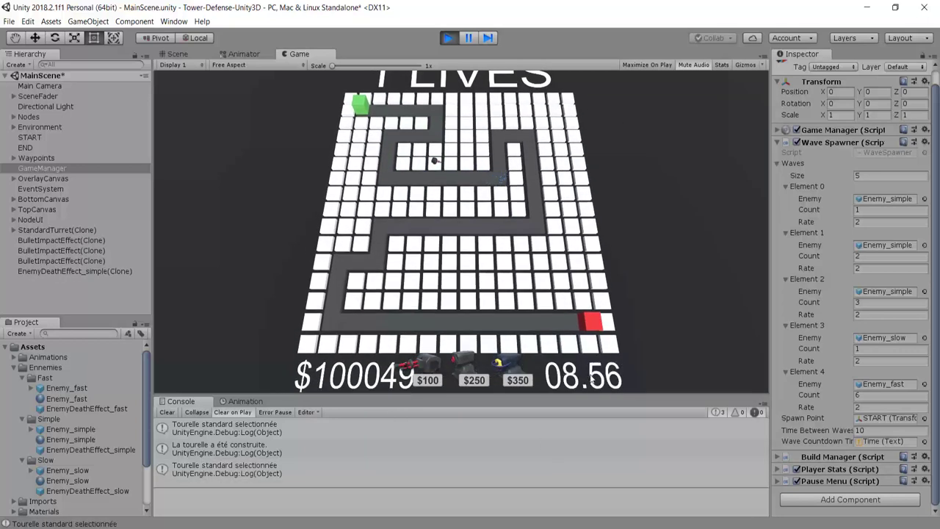
{"action": "key", "text": "w"}
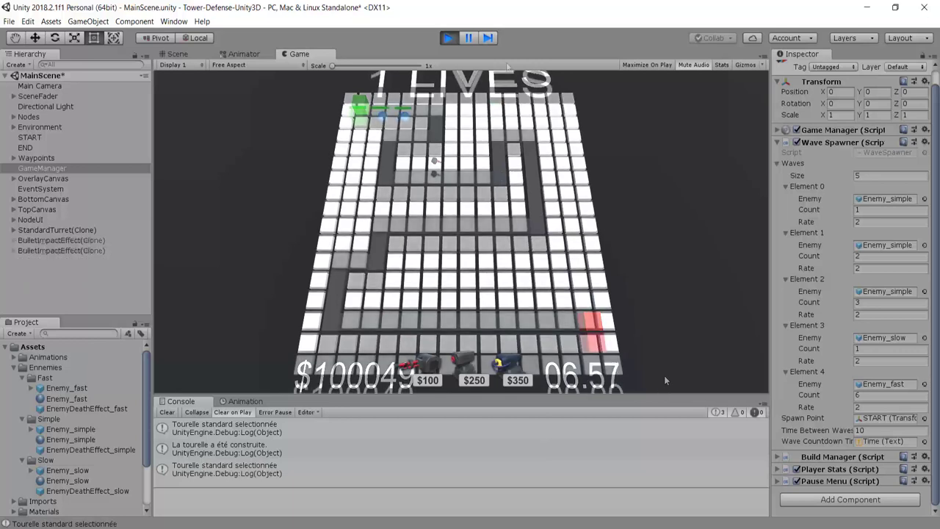
{"action": "scroll", "coordinate": [461, 228], "scroll_direction": "up", "scroll_amount": 3}
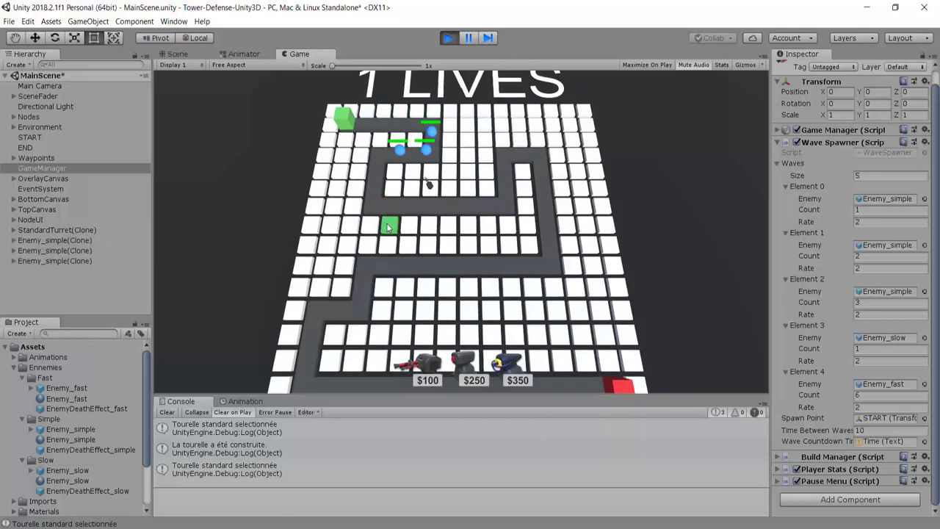
{"action": "left_click", "coordinate": [370, 224]}
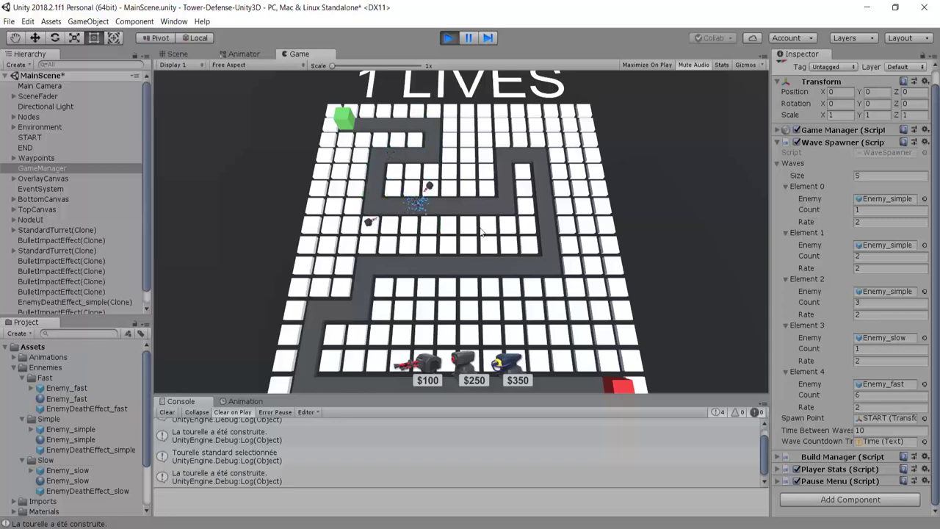
Step: Move and zoom the game camera over the board while the waves play out
{"action": "scroll", "coordinate": [481, 232], "scroll_direction": "down", "scroll_amount": 3}
{"action": "scroll", "coordinate": [482, 114], "scroll_direction": "up", "scroll_amount": 3}
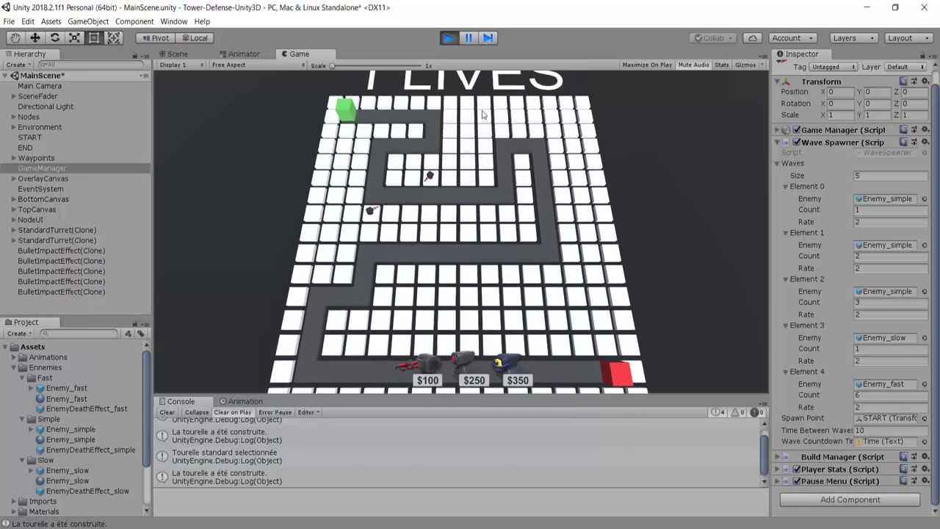
{"action": "scroll", "coordinate": [483, 114], "scroll_direction": "down", "scroll_amount": 2}
{"action": "scroll", "coordinate": [396, 143], "scroll_direction": "down", "scroll_amount": 2}
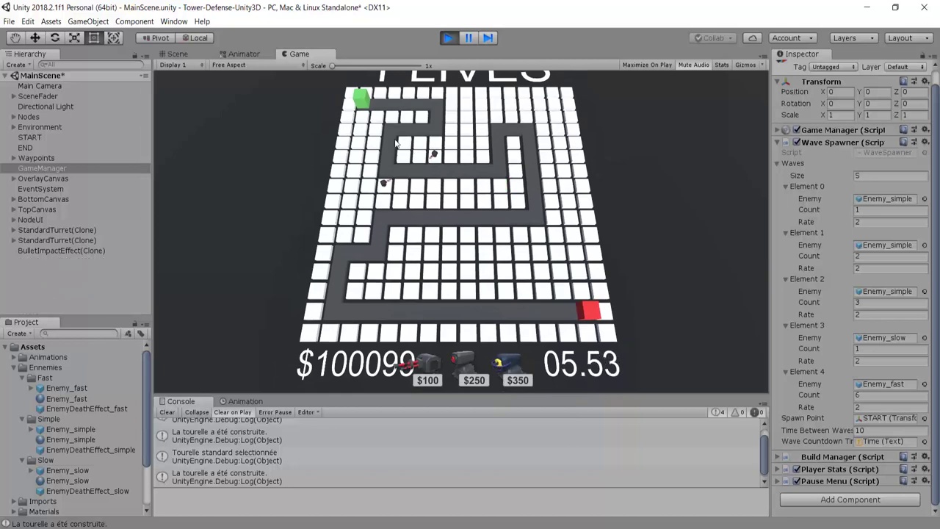
{"action": "scroll", "coordinate": [428, 85], "scroll_direction": "up", "scroll_amount": 1}
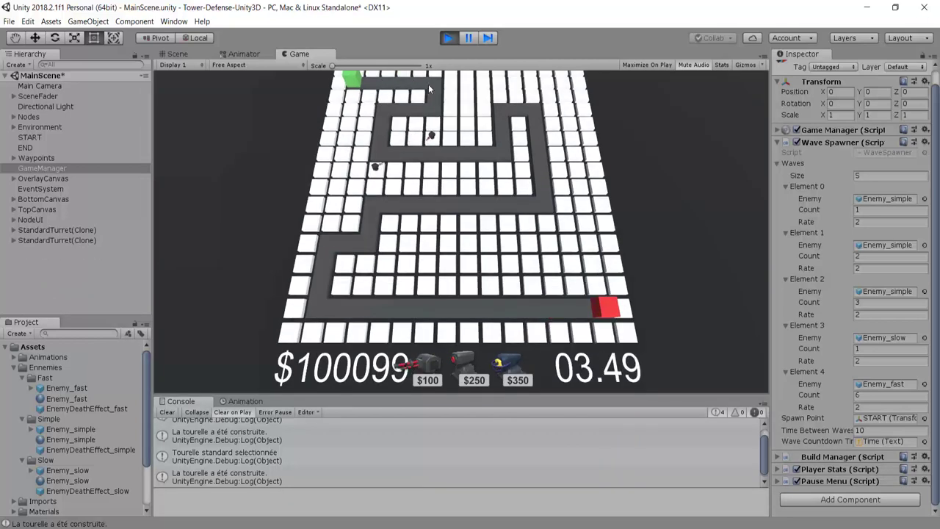
{"action": "key", "text": "w"}
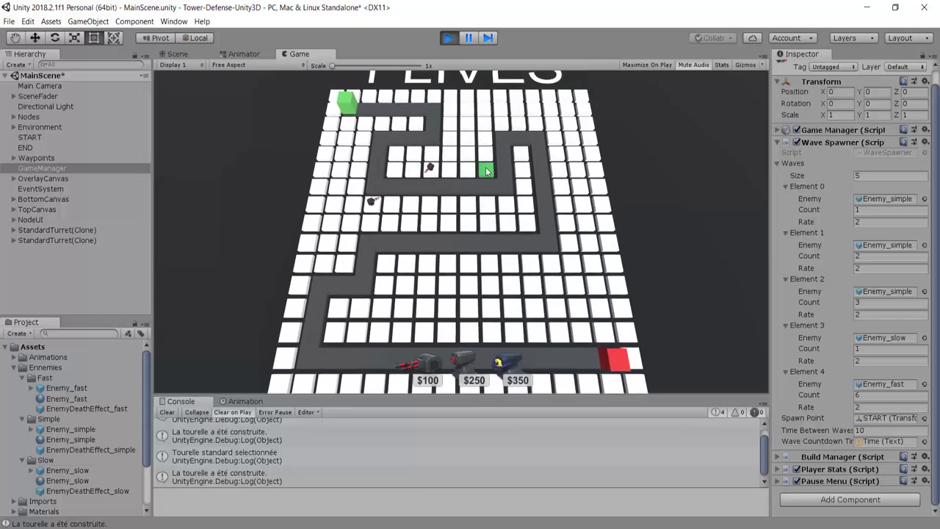
{"action": "key", "text": "s"}
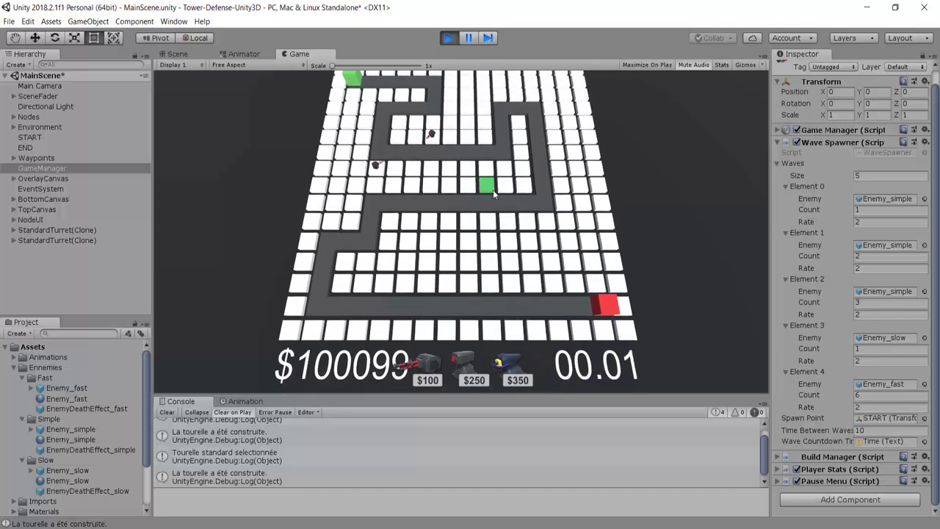
{"action": "key", "text": "w"}
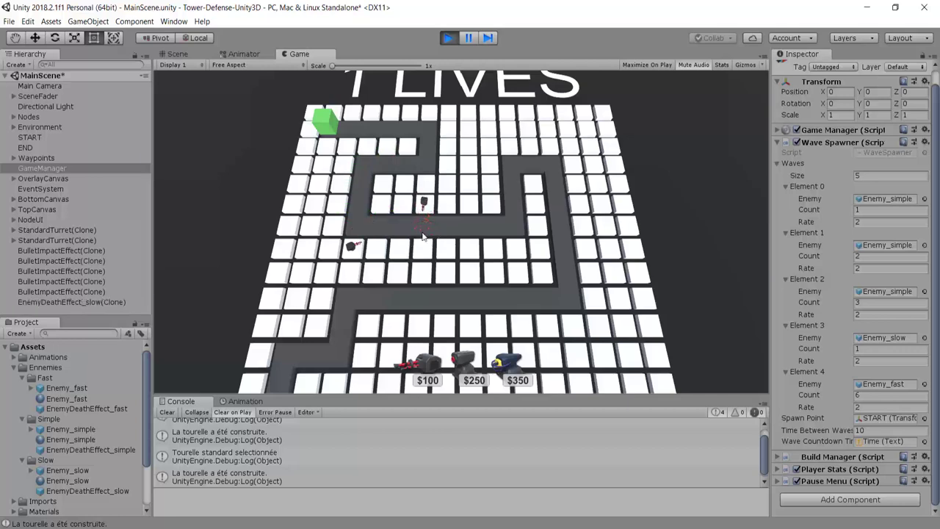
{"action": "key", "text": "w"}
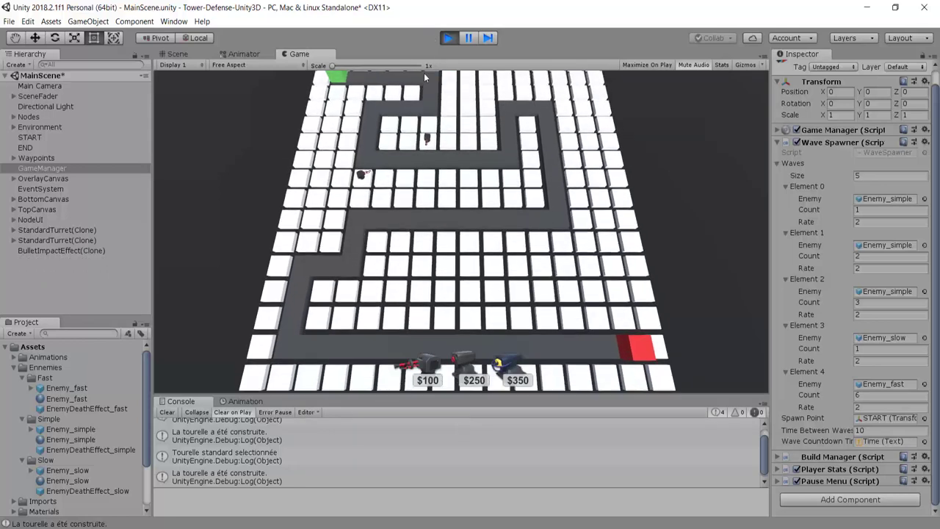
{"action": "mouse_move", "coordinate": [464, 37]}
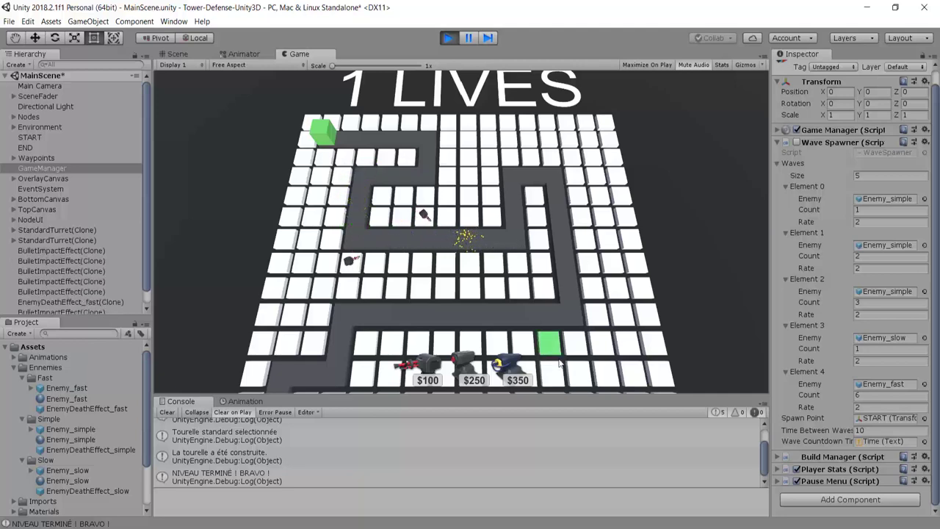
Step: Pan and zoom the game camera to watch the last enemies arrive, then exit Play mode with Ctrl+P
{"action": "mouse_move", "coordinate": [569, 400]}
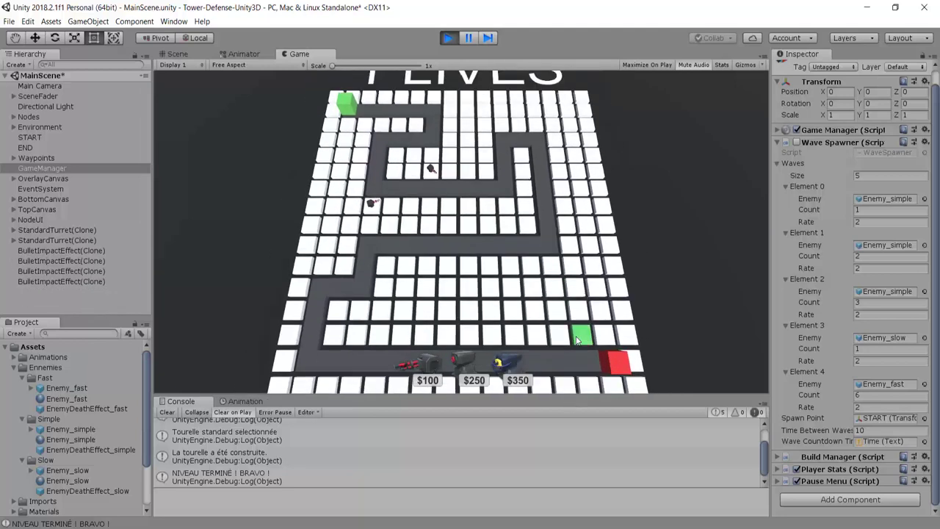
{"action": "scroll", "coordinate": [515, 280], "scroll_direction": "down", "scroll_amount": 3}
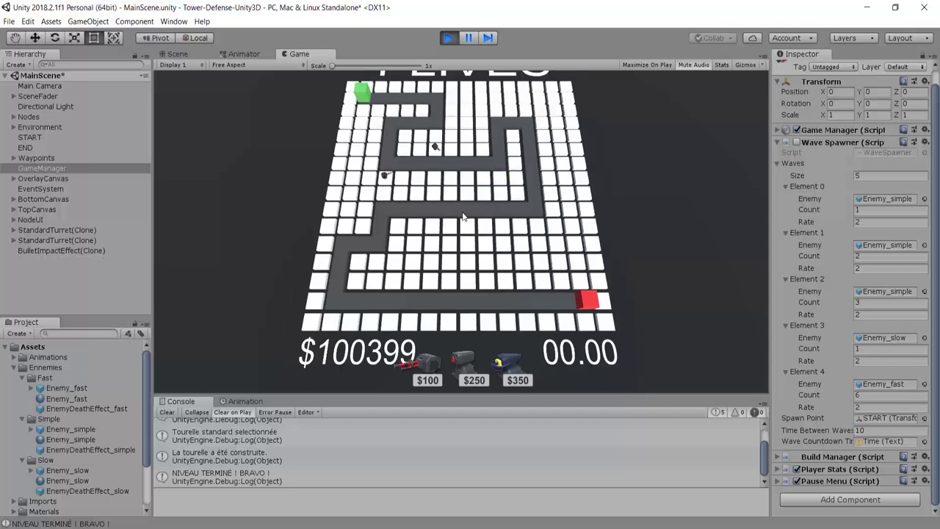
{"action": "key", "text": "s"}
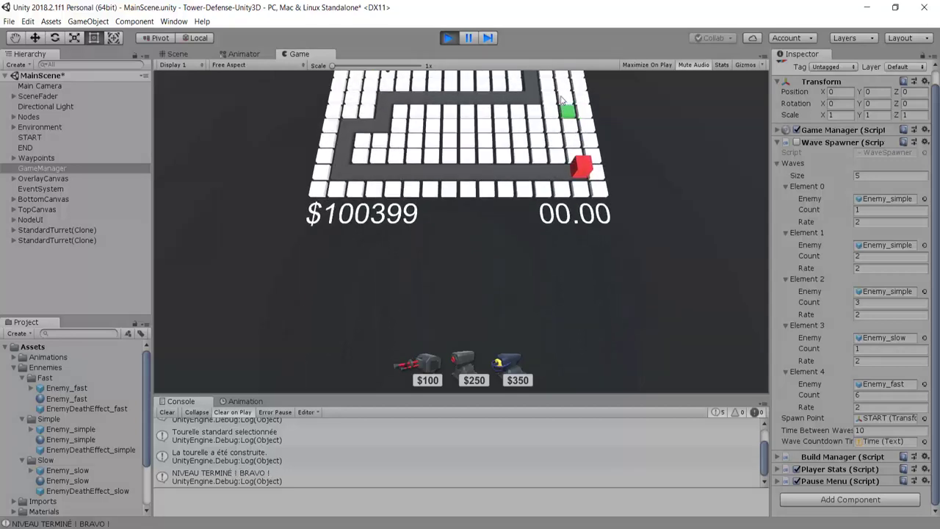
{"action": "mouse_move", "coordinate": [560, 79]}
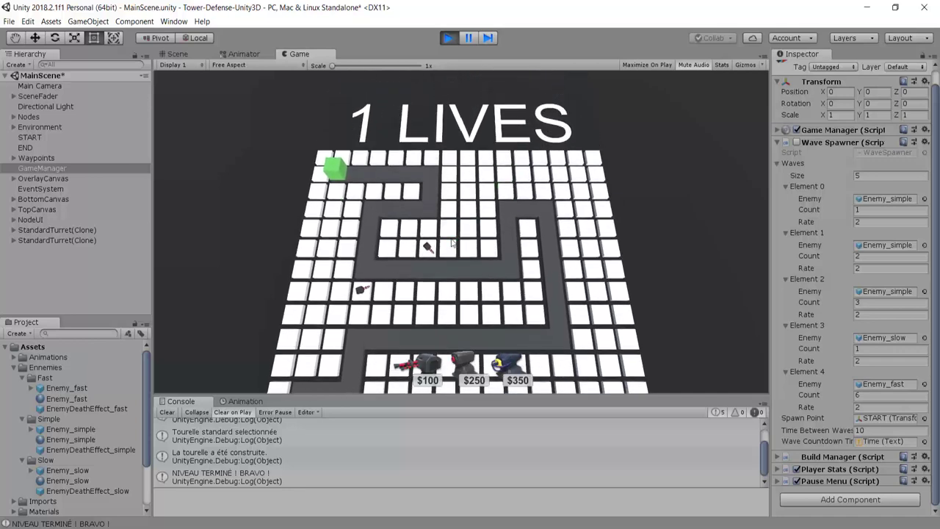
{"action": "scroll", "coordinate": [458, 232], "scroll_direction": "down", "scroll_amount": 2}
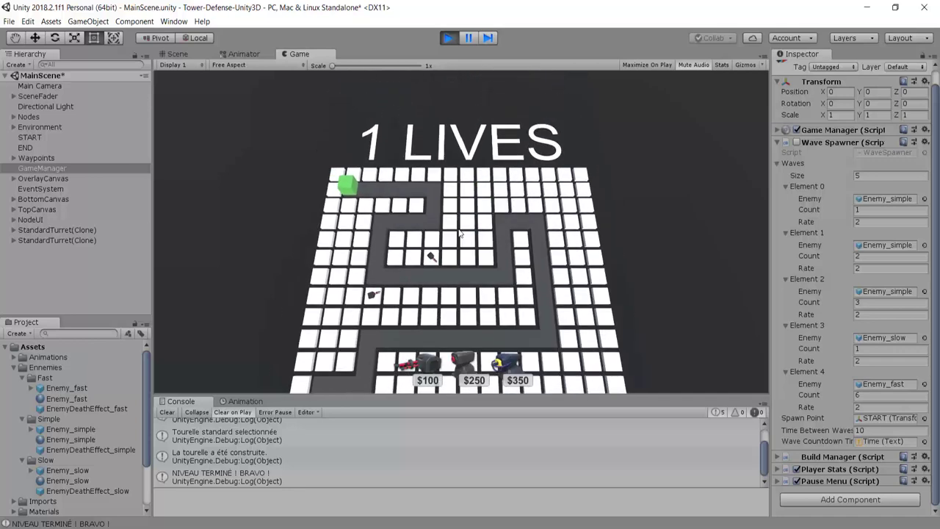
{"action": "scroll", "coordinate": [434, 250], "scroll_direction": "up", "scroll_amount": 2}
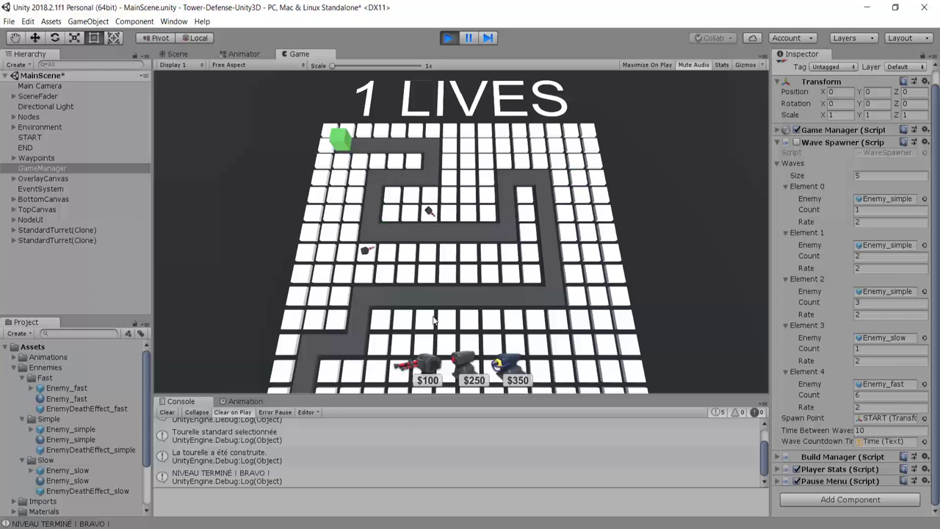
{"action": "key", "text": "z"}
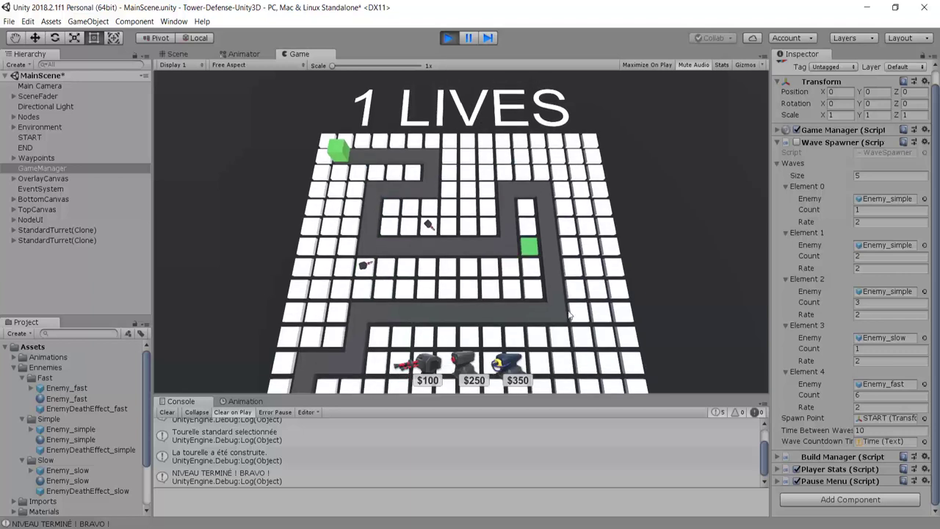
{"action": "key", "text": "s"}
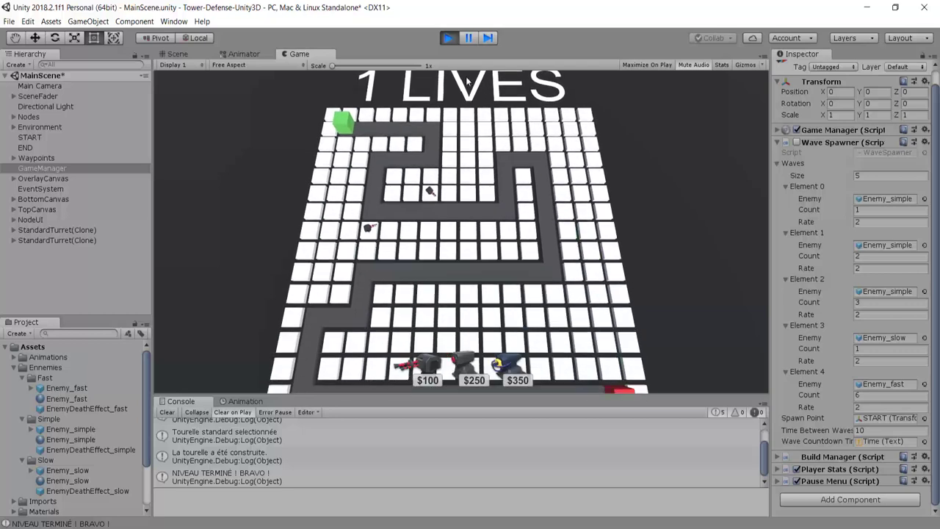
{"action": "scroll", "coordinate": [507, 171], "scroll_direction": "down", "scroll_amount": 2}
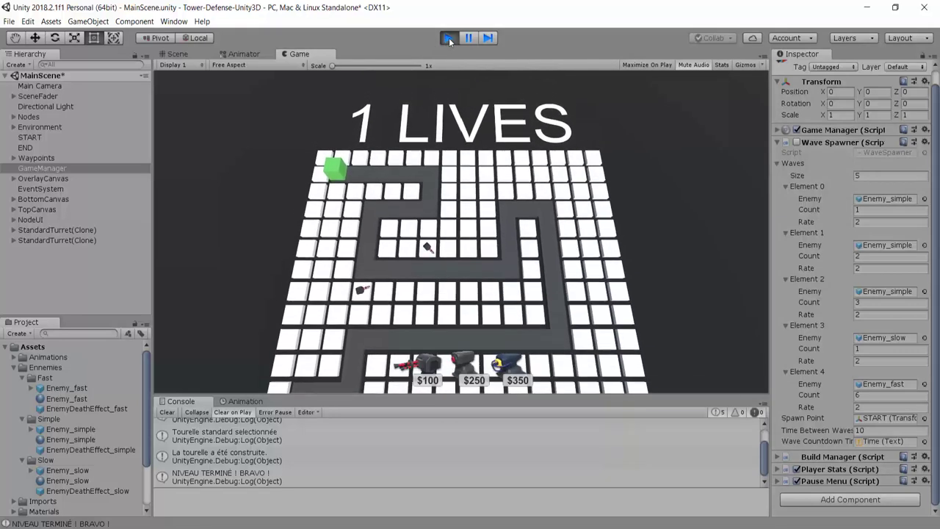
{"action": "key", "text": "ctrl+p"}
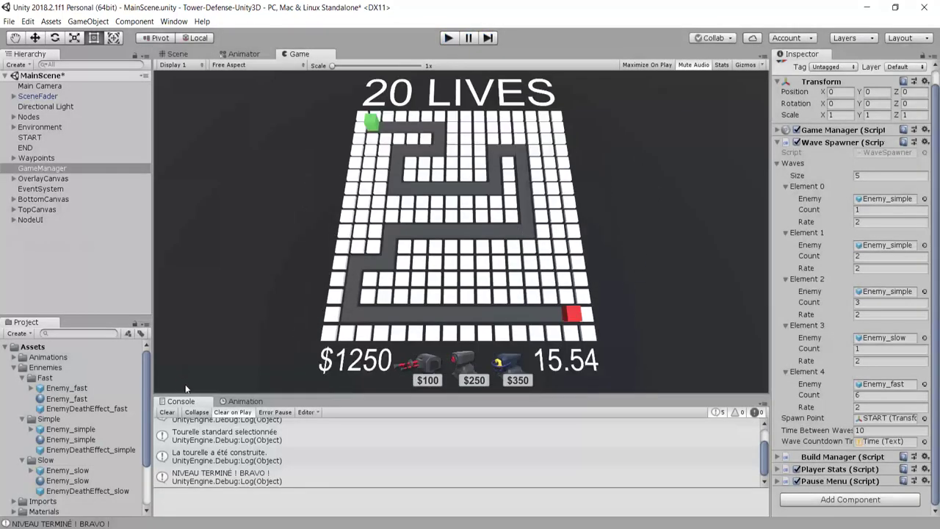
Step: Clear the console, fold the Ennemies folders, move SceneFader into Assets/Scripts, and reselect GameManager
{"action": "left_click", "coordinate": [168, 412]}
{"action": "left_click", "coordinate": [22, 378]}
{"action": "left_click", "coordinate": [22, 388]}
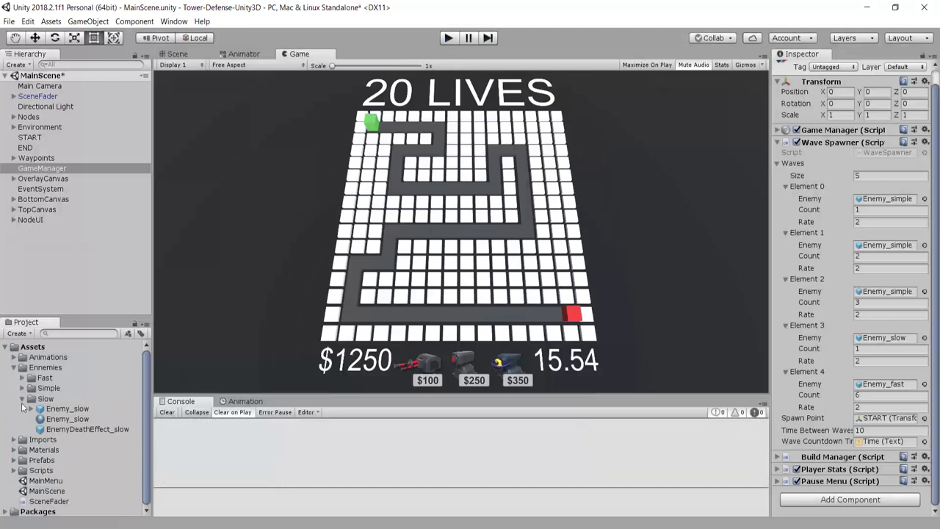
{"action": "left_click", "coordinate": [23, 398]}
{"action": "left_click", "coordinate": [13, 367]}
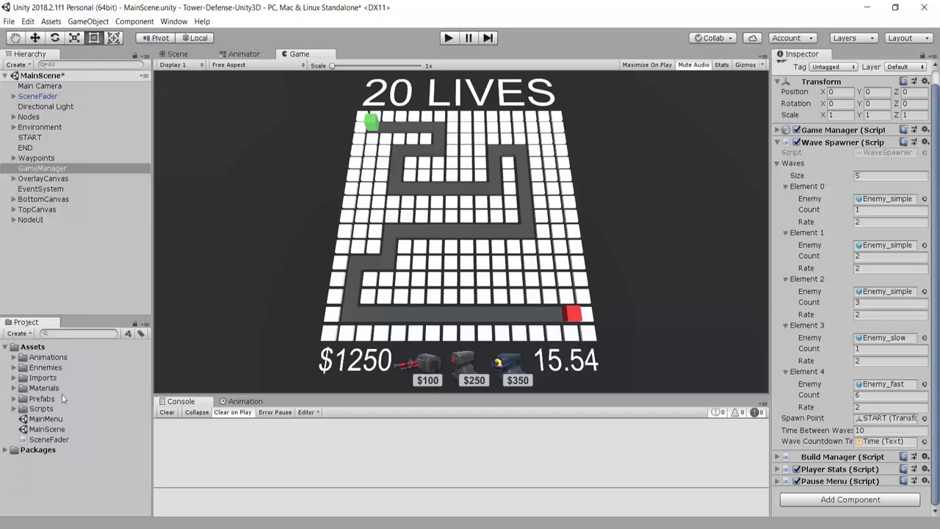
{"action": "left_click_drag", "start_coordinate": [48, 439], "coordinate": [43, 410]}
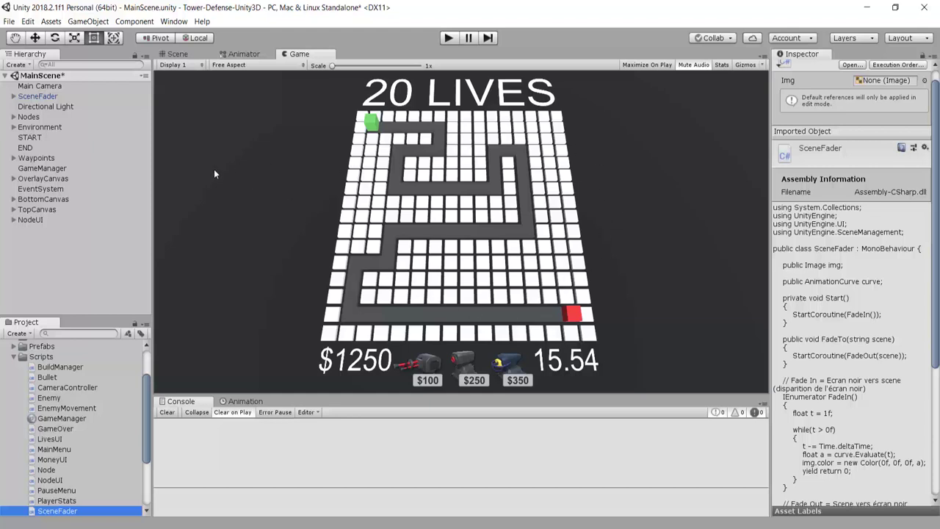
{"action": "left_click", "coordinate": [42, 168]}
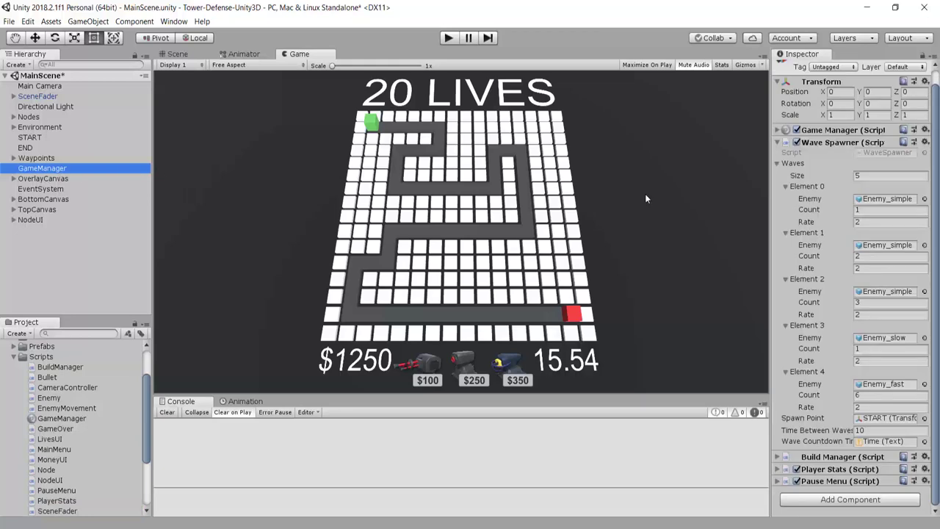
Step: Collapse the Element 0 through Element 4 wave foldouts in the Wave Spawner
{"action": "left_click", "coordinate": [790, 188]}
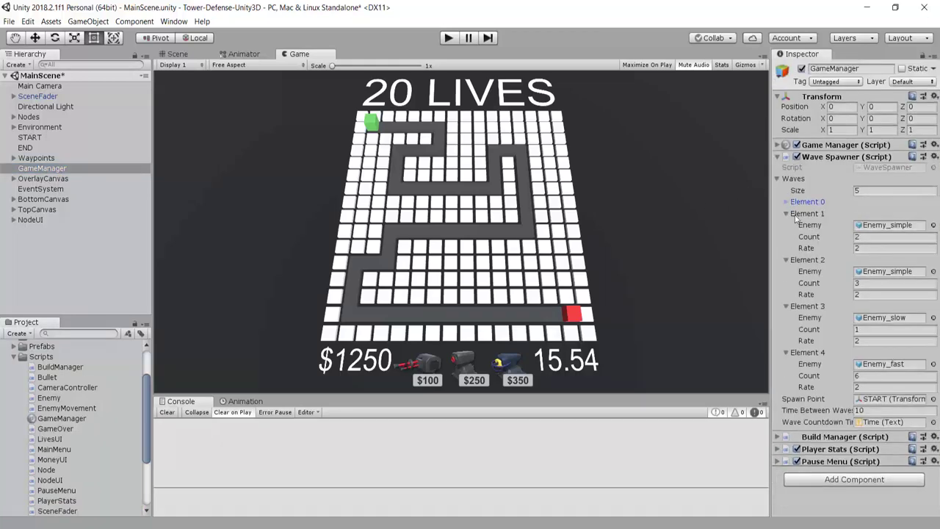
{"action": "left_click", "coordinate": [795, 214]}
{"action": "left_click", "coordinate": [803, 226]}
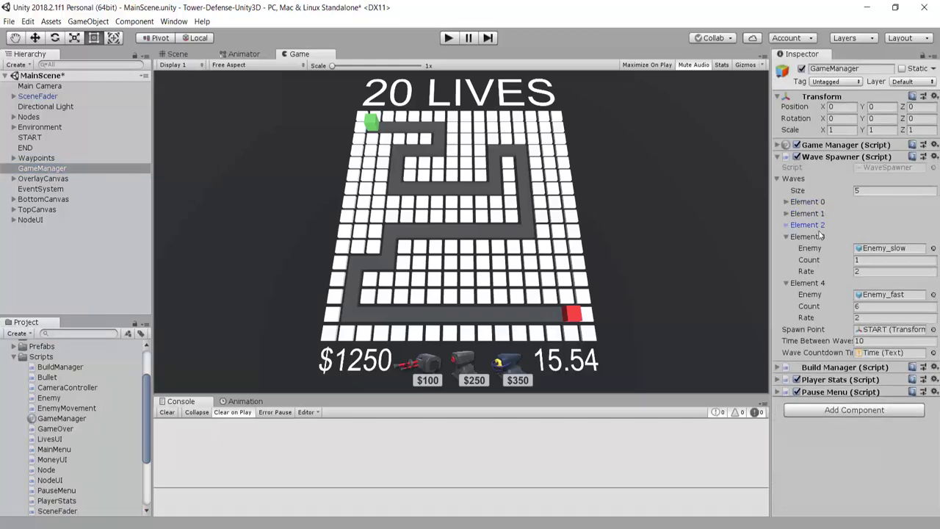
{"action": "left_click", "coordinate": [809, 236]}
{"action": "left_click", "coordinate": [819, 249]}
{"action": "left_click", "coordinate": [820, 250]}
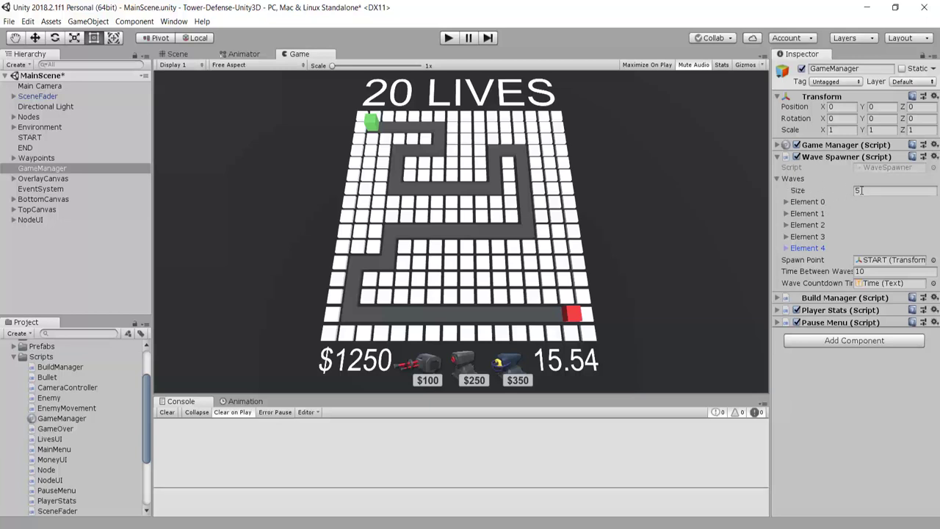
Step: Point out the wave count of 5, then expand Element 0 to show its rate 2 and fold it again
{"action": "left_click", "coordinate": [860, 191]}
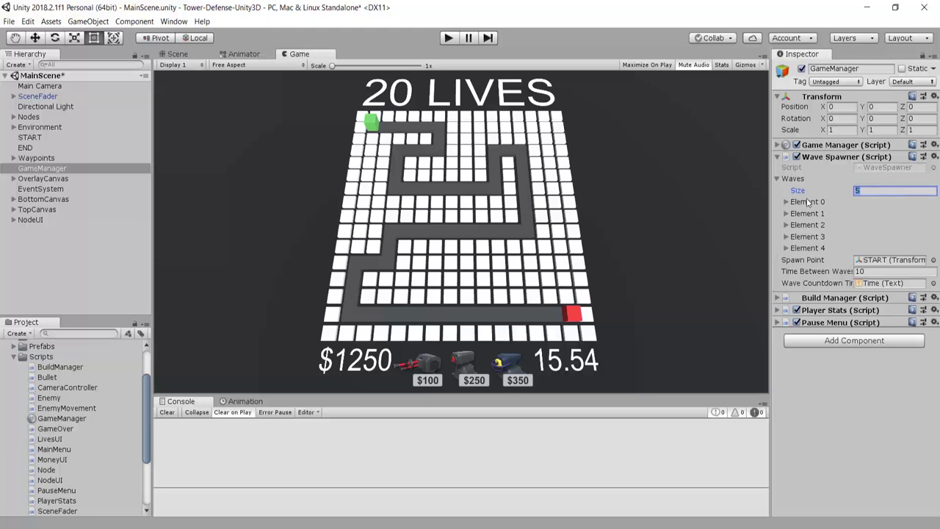
{"action": "left_click", "coordinate": [807, 201]}
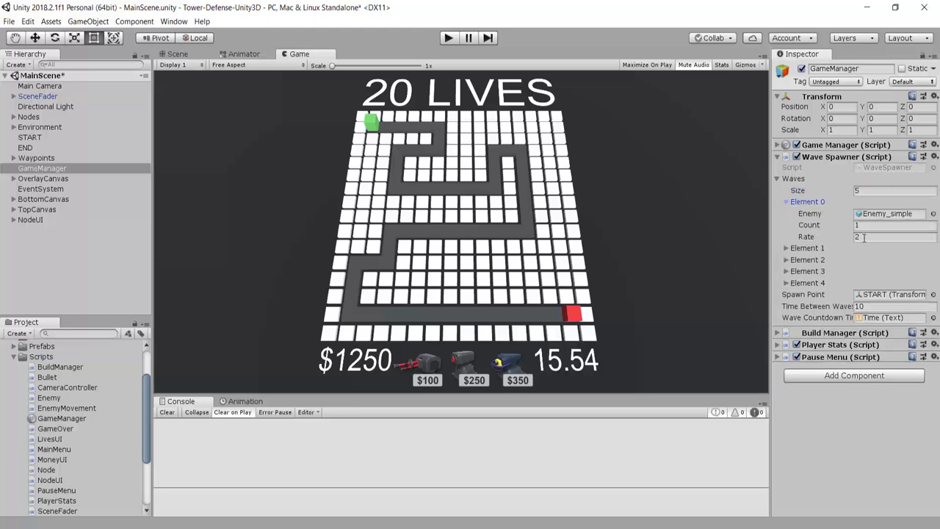
{"action": "left_click", "coordinate": [867, 237]}
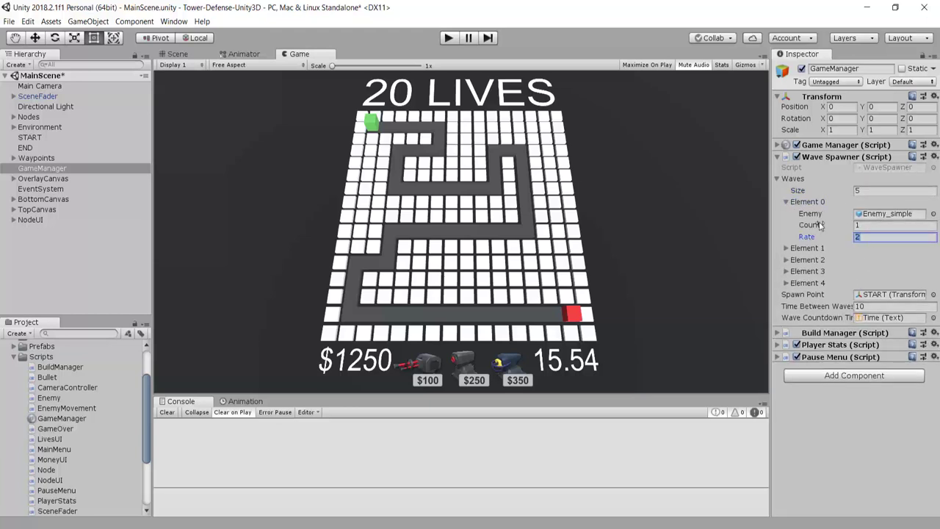
{"action": "left_click", "coordinate": [803, 203]}
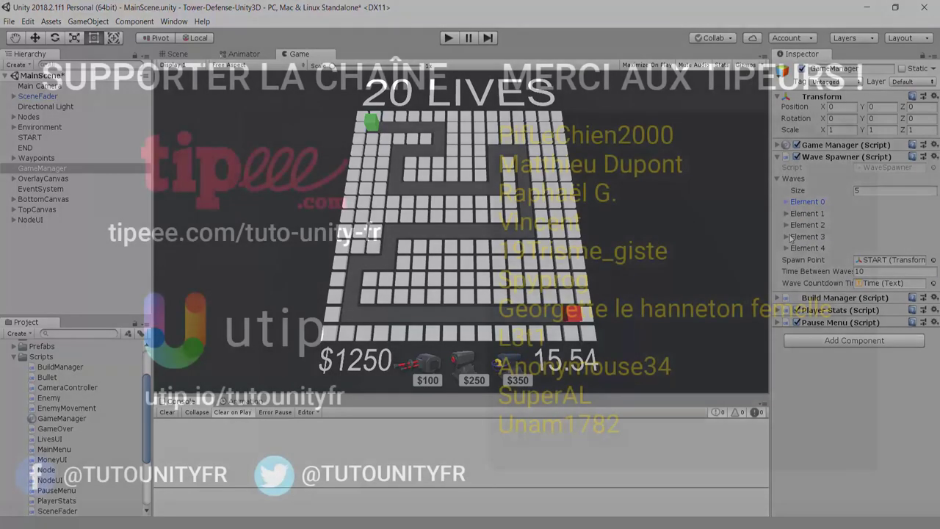